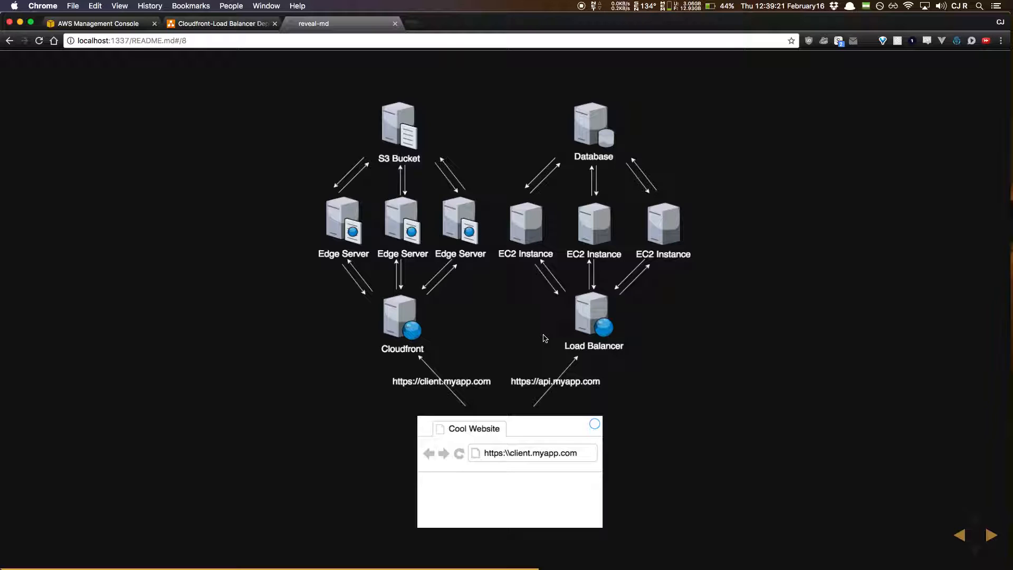
Step: Switch to Sublime Text and create a new file containing the note "pricing!"
key("super+Tab")
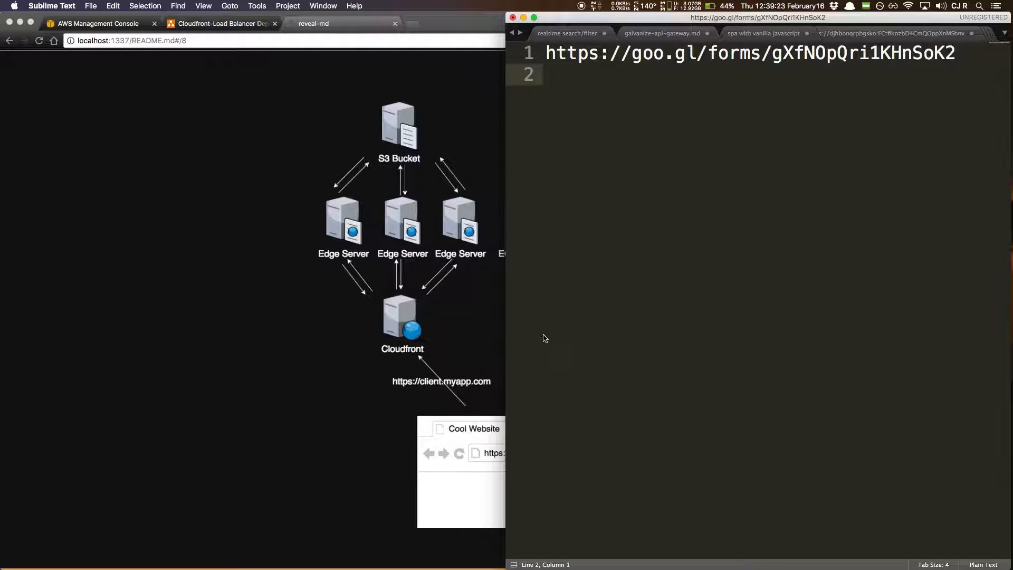
key("super+n")
type("pricing")
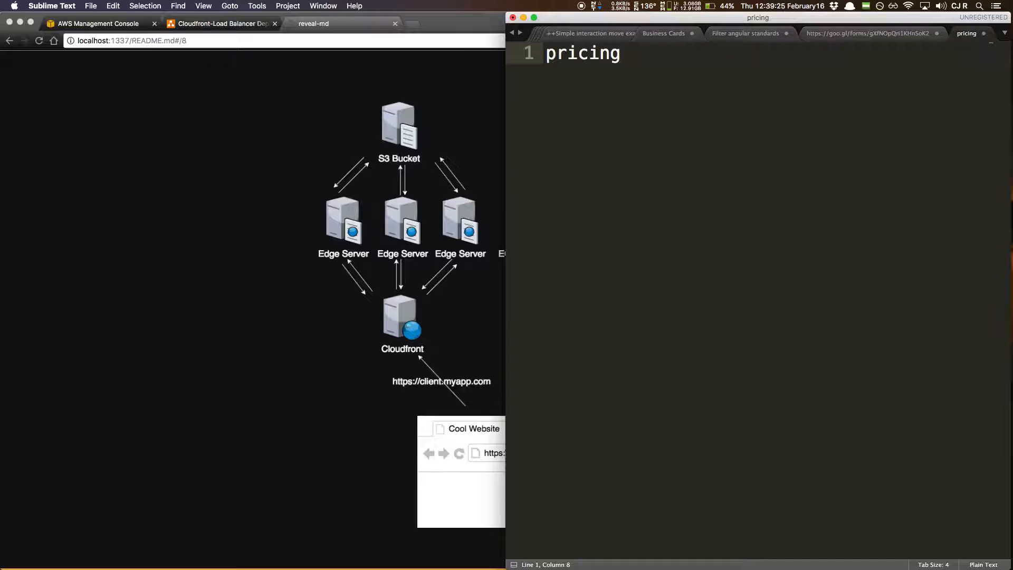
type("!")
Step: Switch to Chrome, review the month-to-date spend by service on the AWS billing dashboard, and return to the console home page
key("super+Tab")
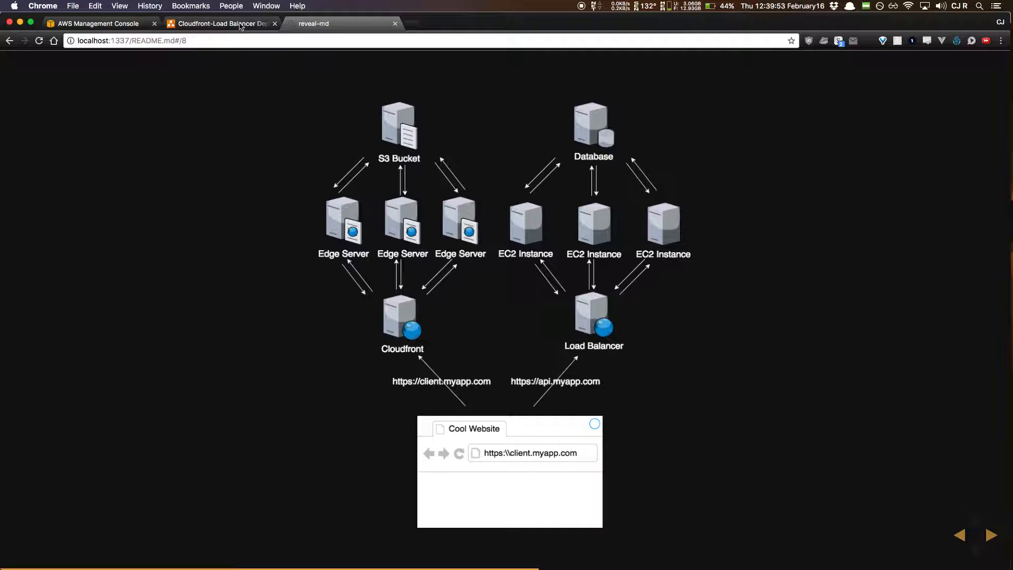
left_click(108, 24)
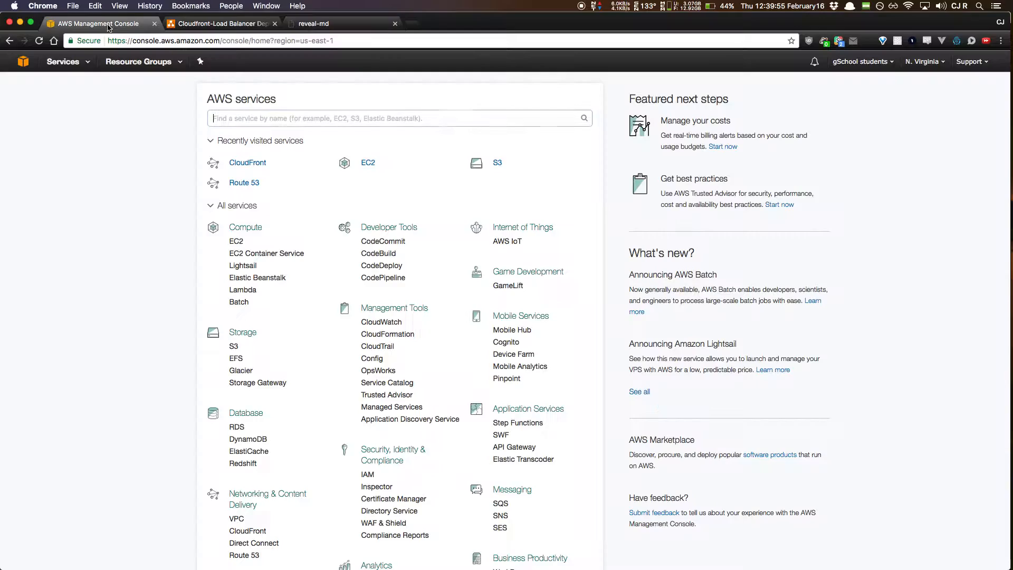
left_click(862, 63)
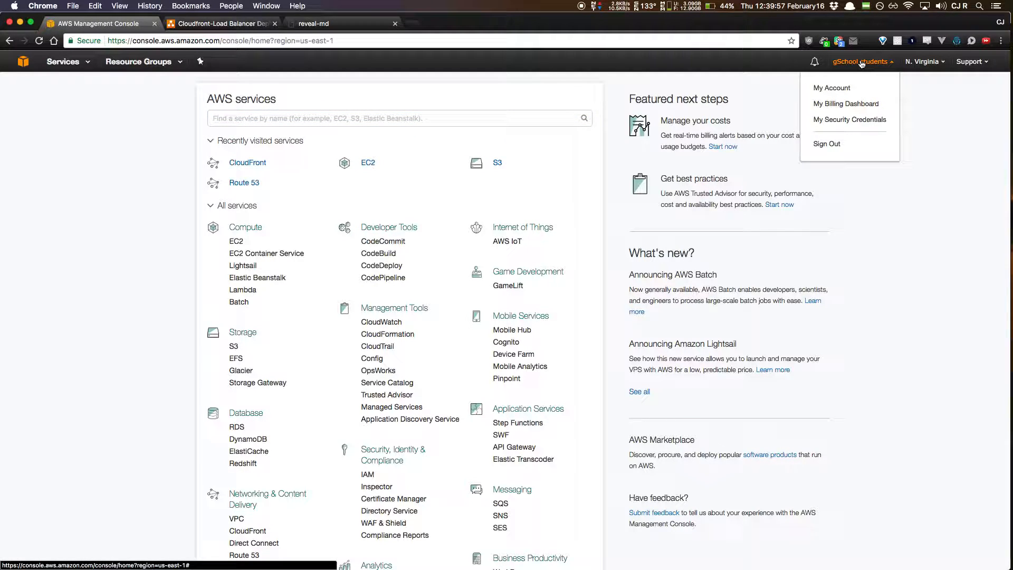
left_click(845, 102)
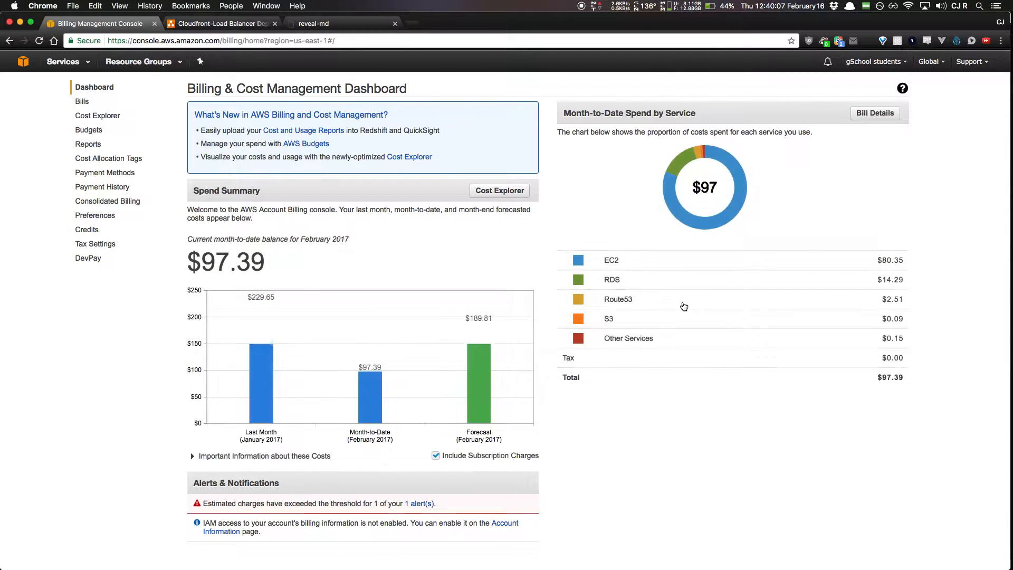
scroll(640, 458, "down", 1)
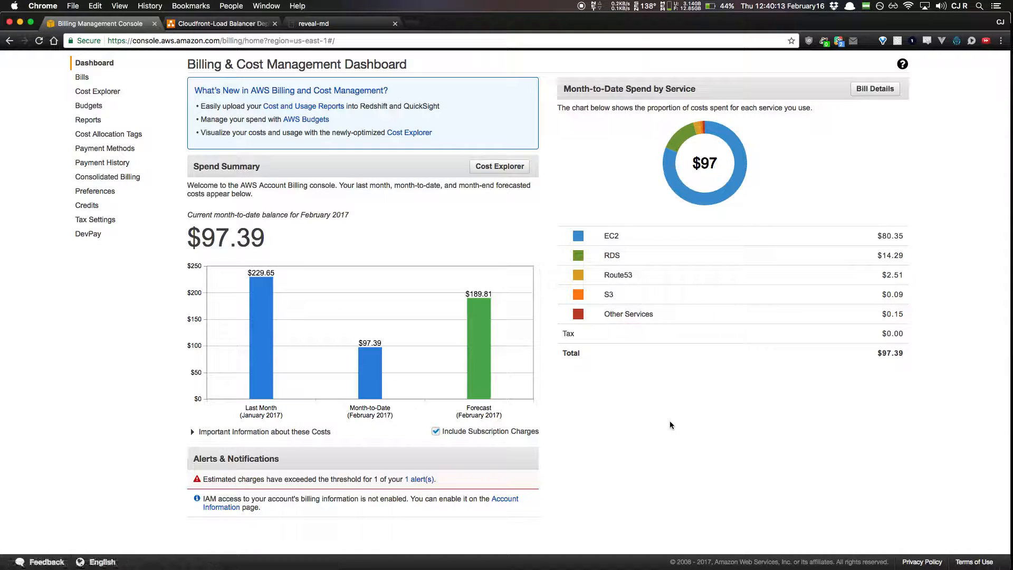
scroll(670, 425, "up", 1)
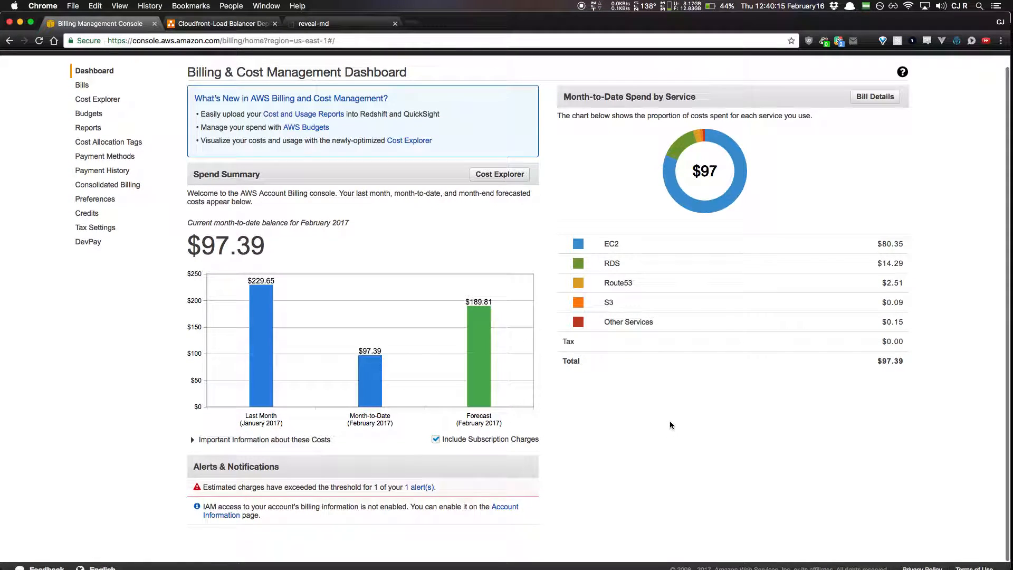
scroll(670, 422, "up", 1)
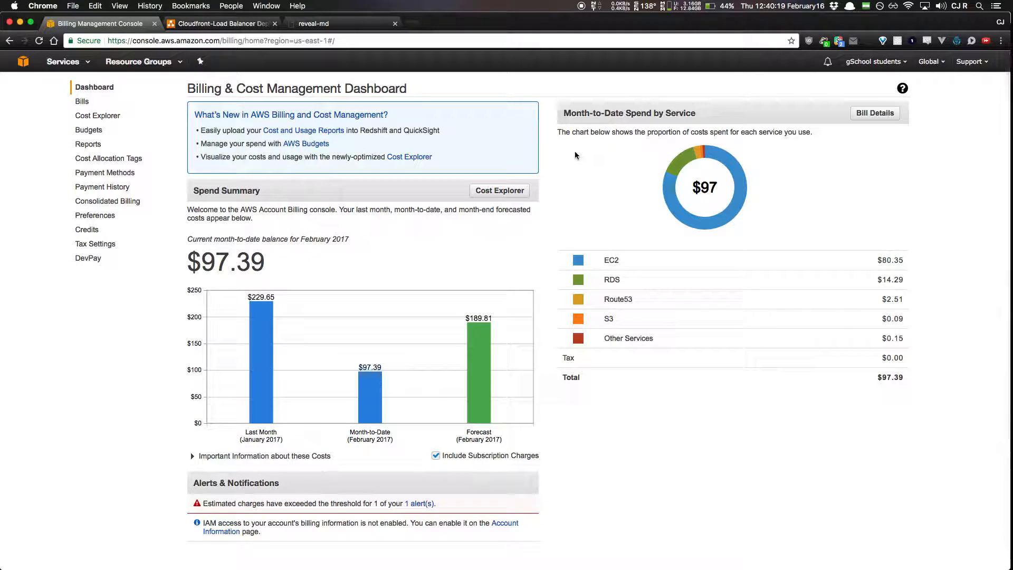
left_click(22, 63)
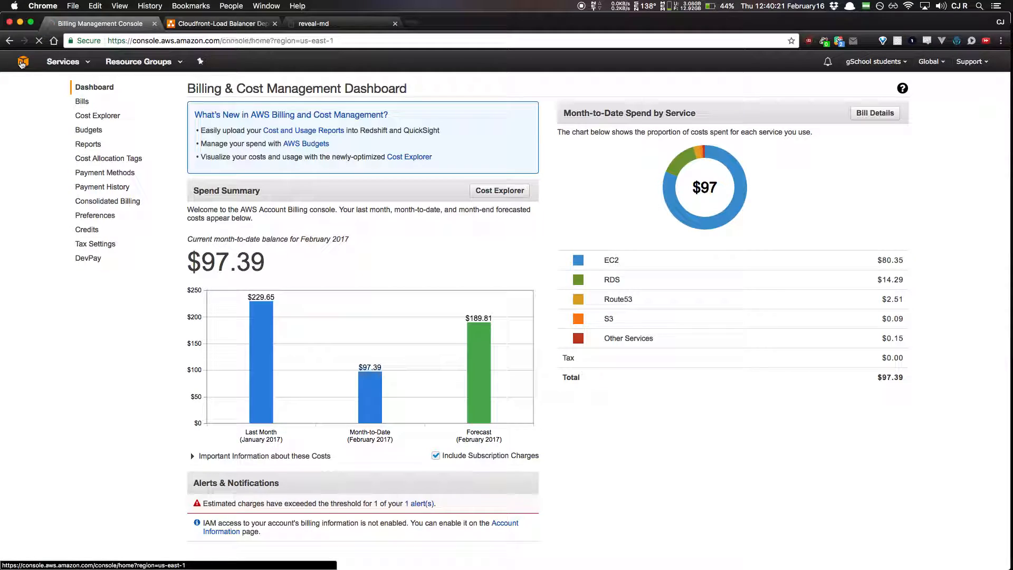
Step: Review the deployment diagram and Objectives slides in the reveal-md presentation, ending on the Extra/Demo slide
left_click(313, 23)
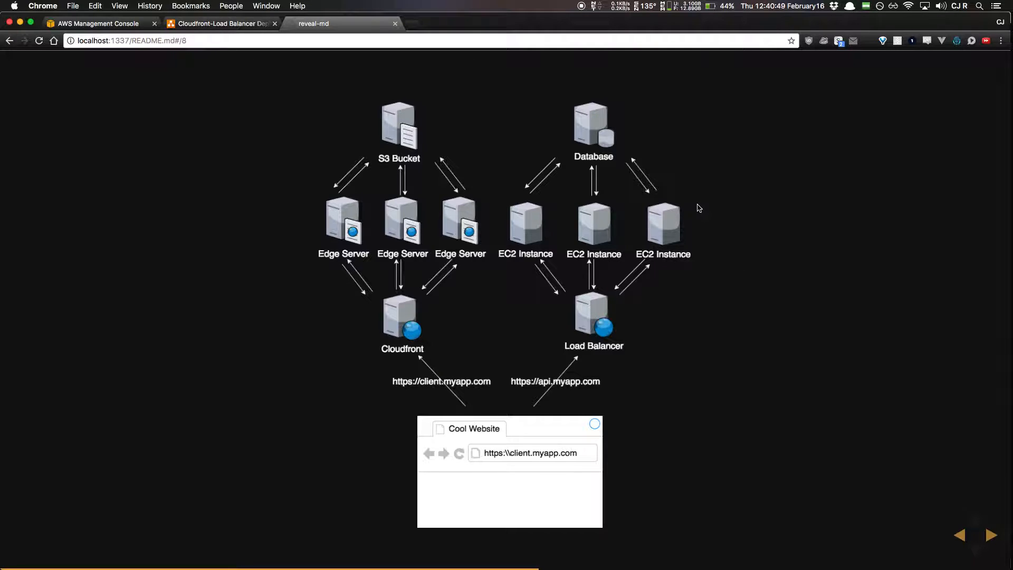
key("Right")
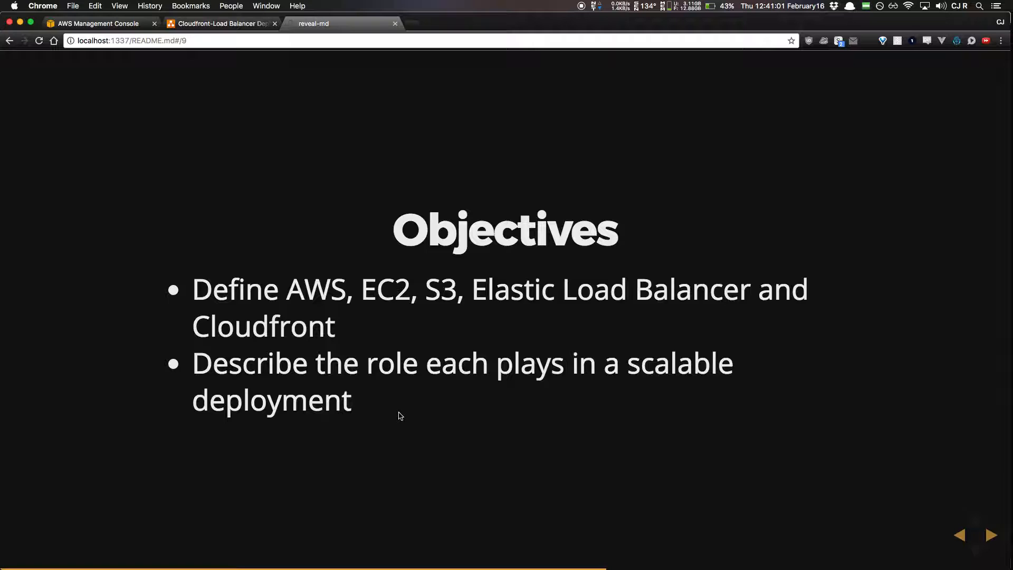
key("Left")
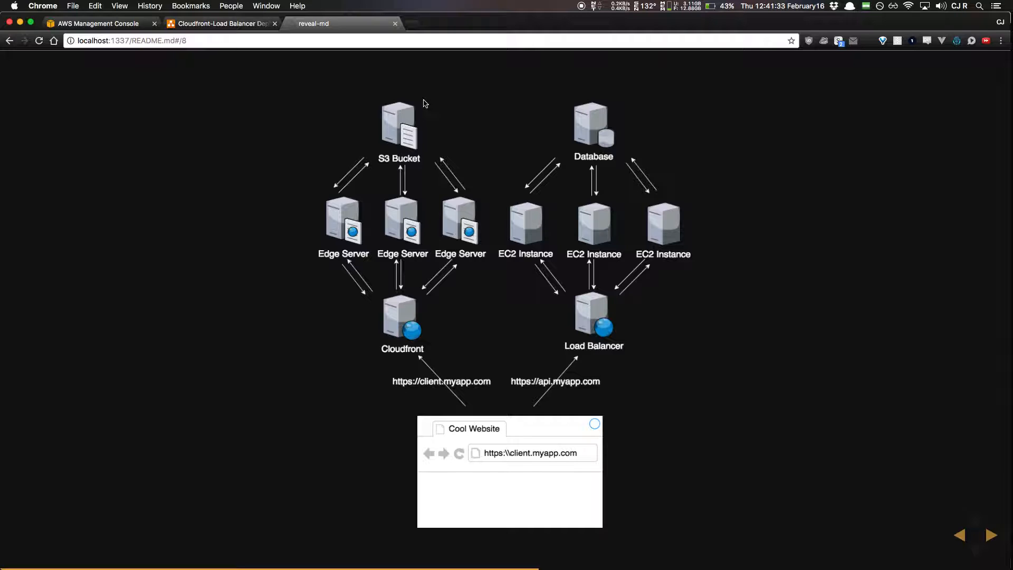
key("Right")
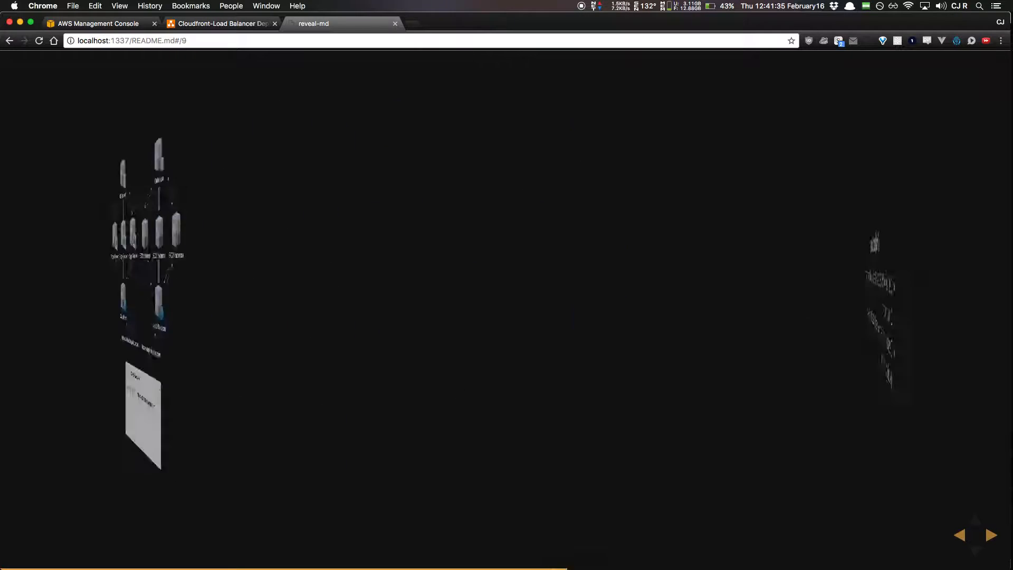
key("Left")
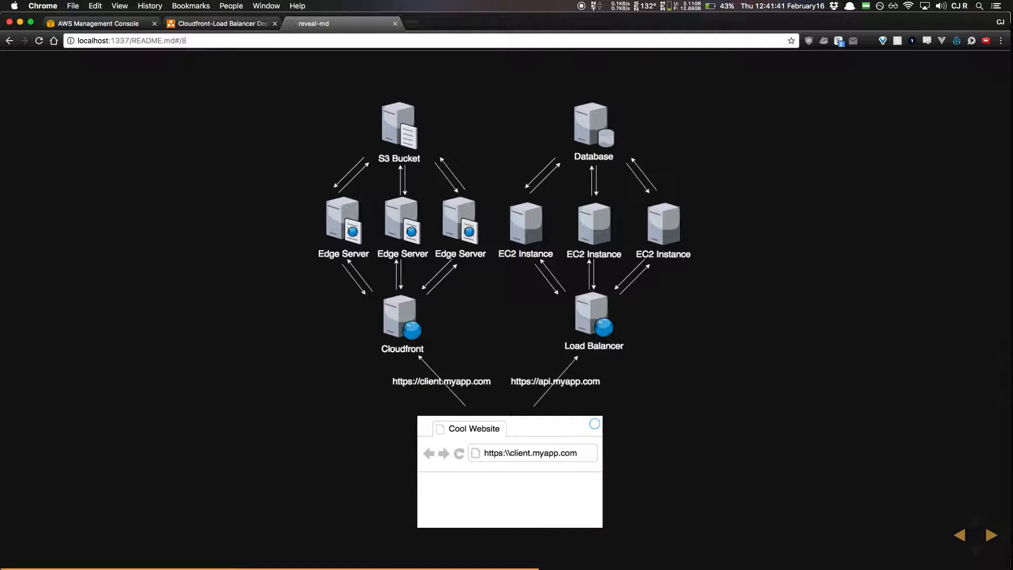
key("Right")
key("Right")
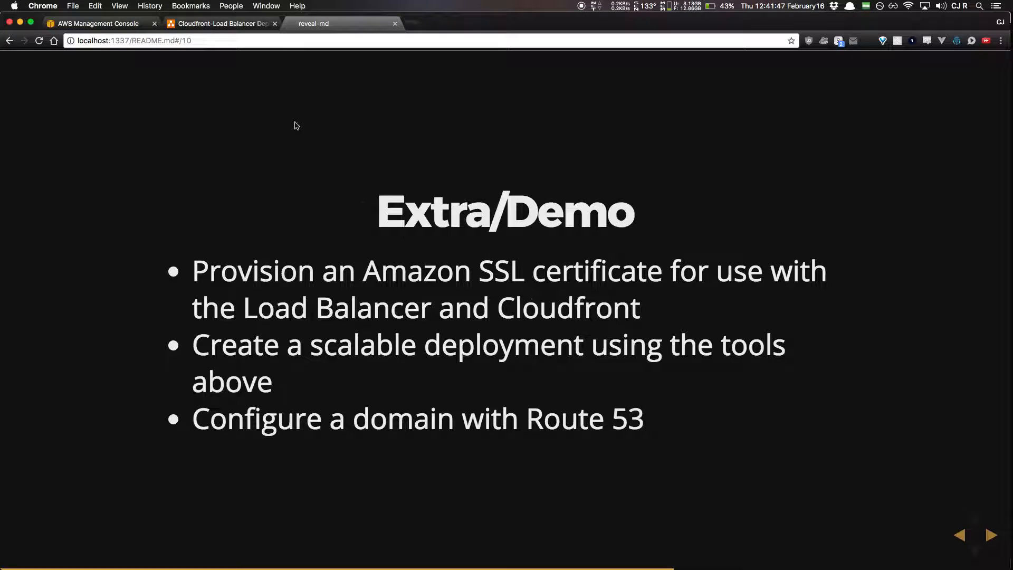
Step: Look over the compute, storage, database and networking services on the AWS Management Console home page
left_click(79, 23)
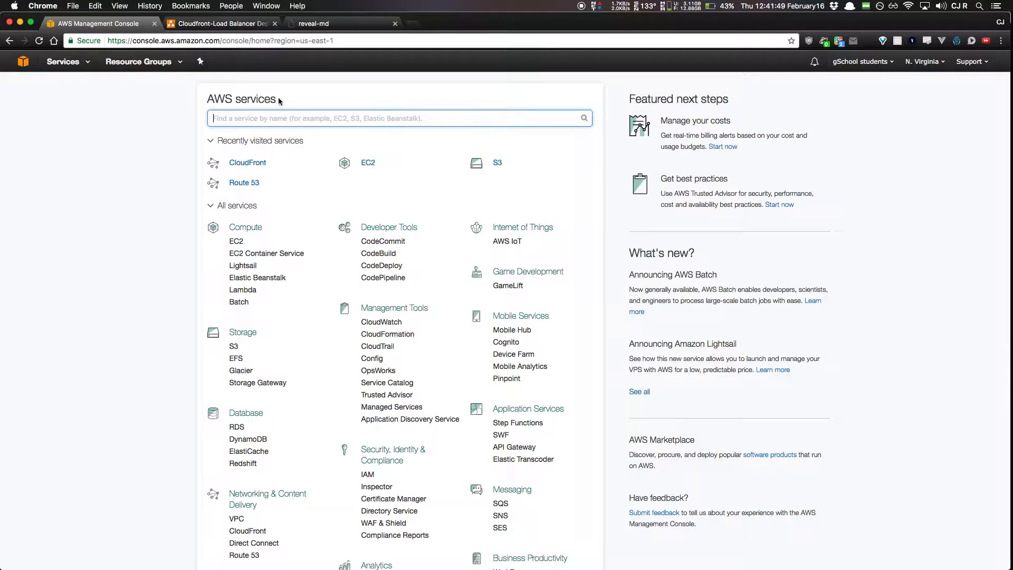
scroll(135, 216, "down", 4)
scroll(136, 217, "up", 3)
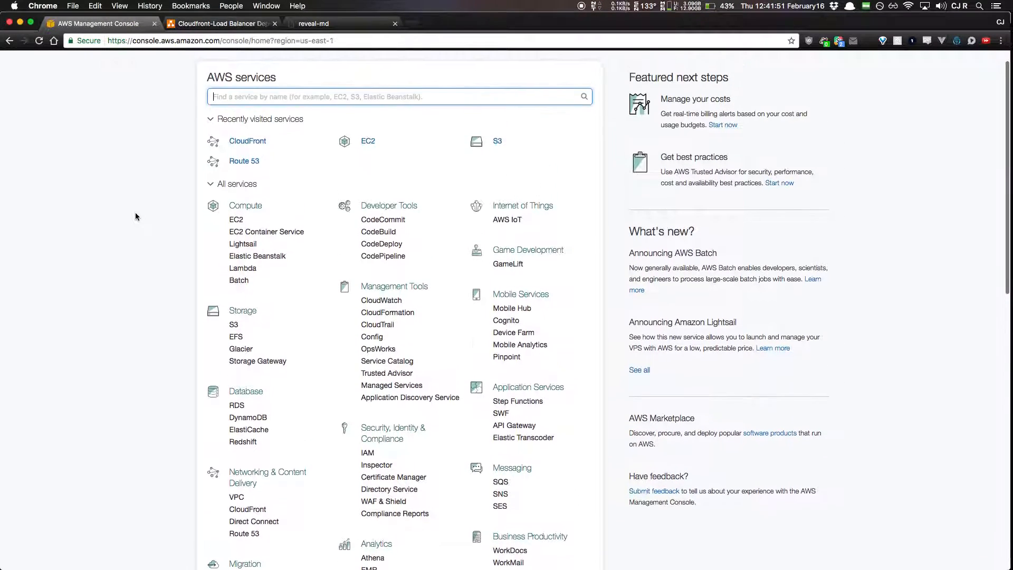
scroll(217, 374, "down", 1)
scroll(217, 374, "up", 2)
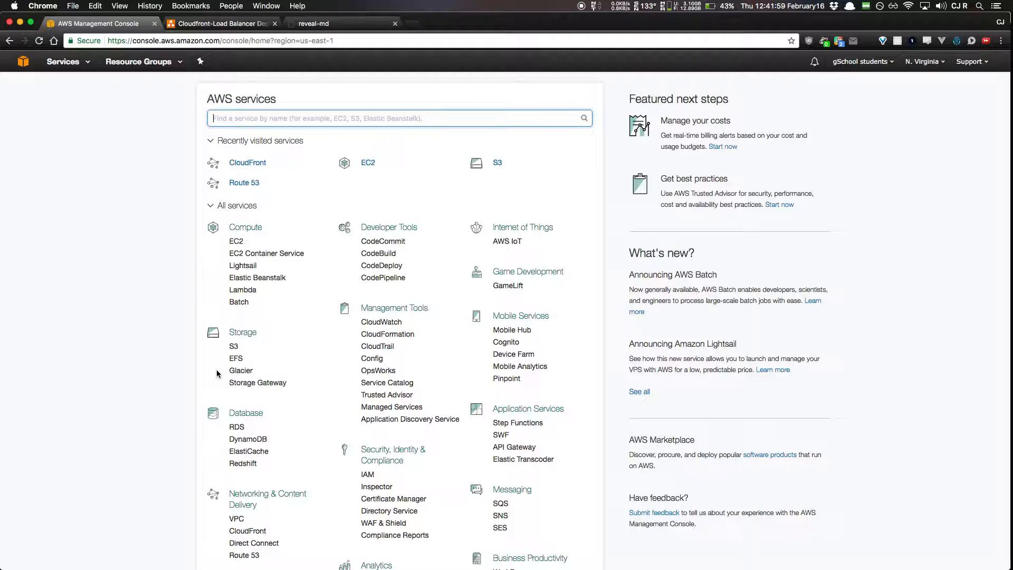
Step: Open the Galvanize Mastery site at mastery.galvanize.network in a new tab and examine the https part of its address
key("super+t")
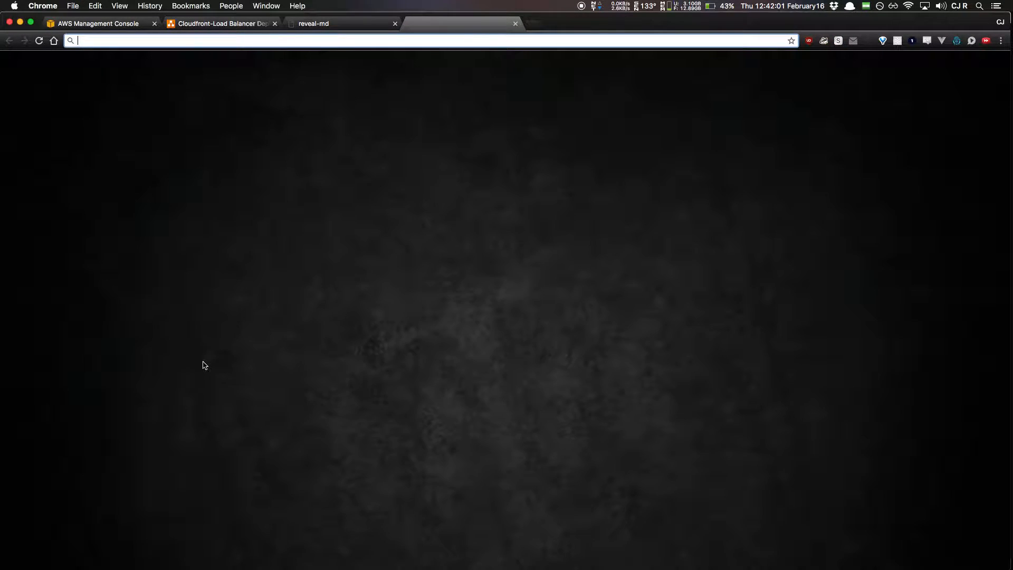
type("mast")
key("Return")
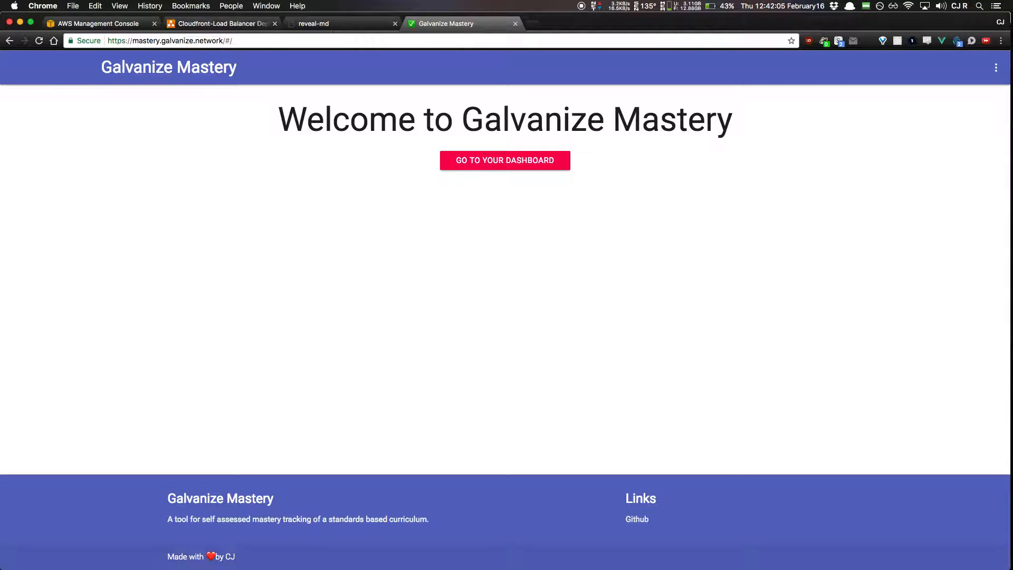
left_click_drag(132, 40, 106, 42)
left_click(126, 41)
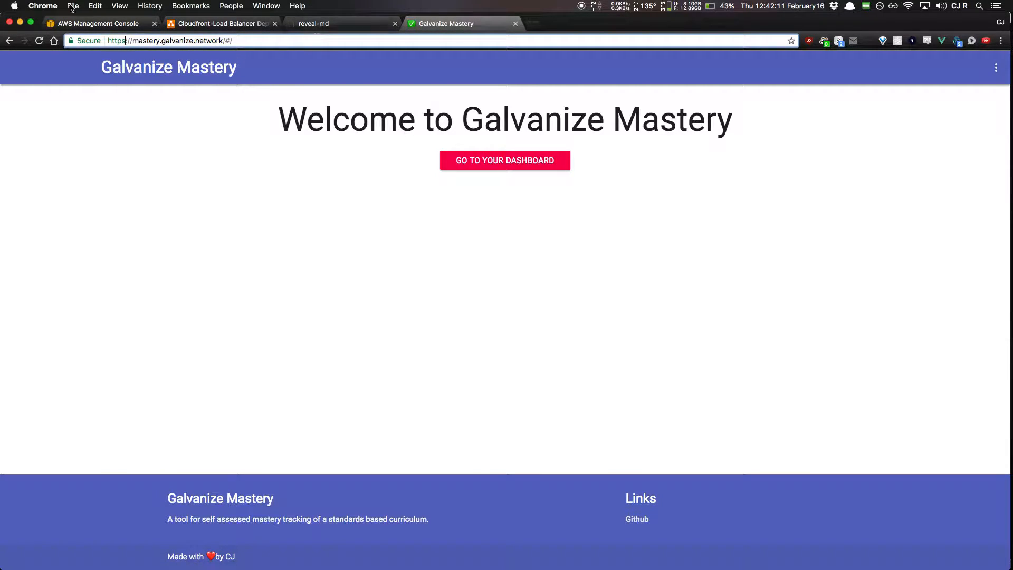
Step: Browse the full AWS service list from Compute down to Artificial Intelligence, checking back on the networking services and the pricing note
left_click(71, 25)
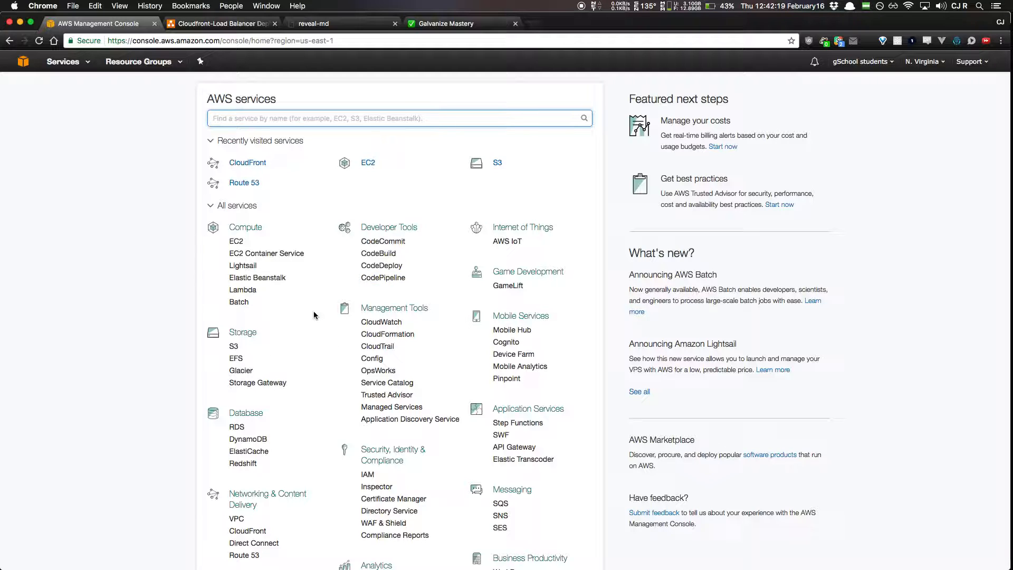
scroll(314, 315, "down", 2)
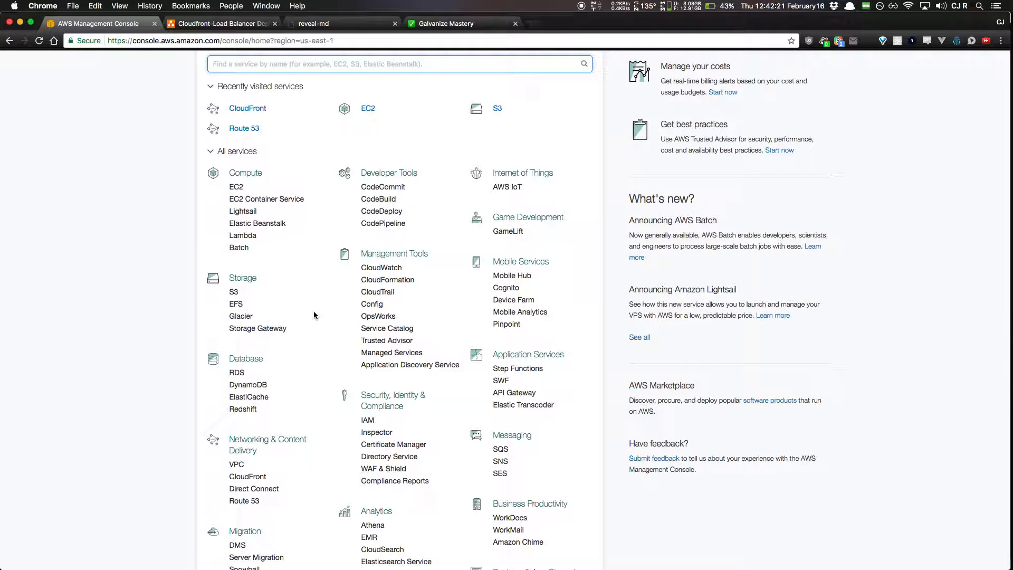
scroll(314, 315, "up", 2)
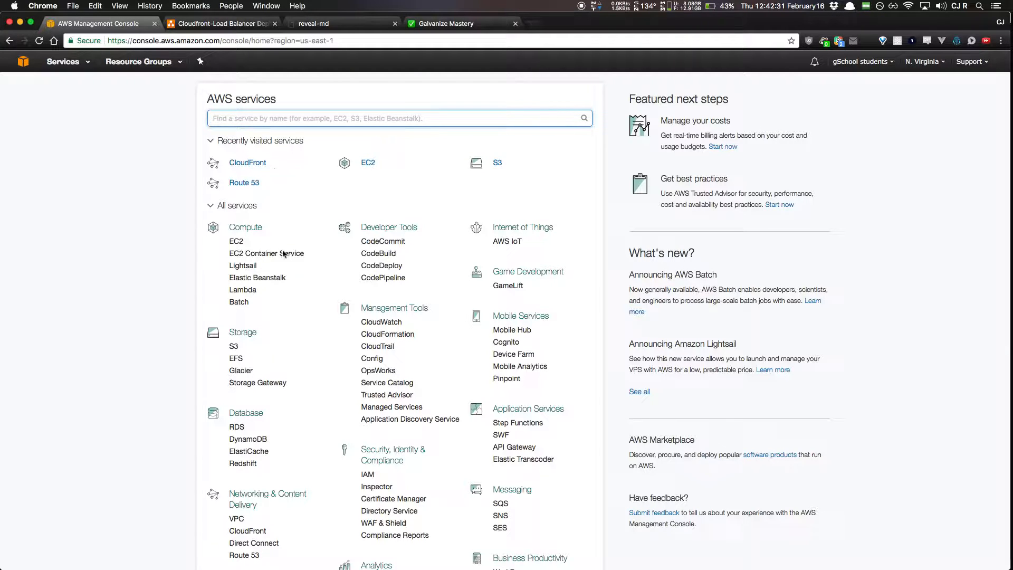
scroll(284, 257, "down", 5)
scroll(284, 257, "down", 2)
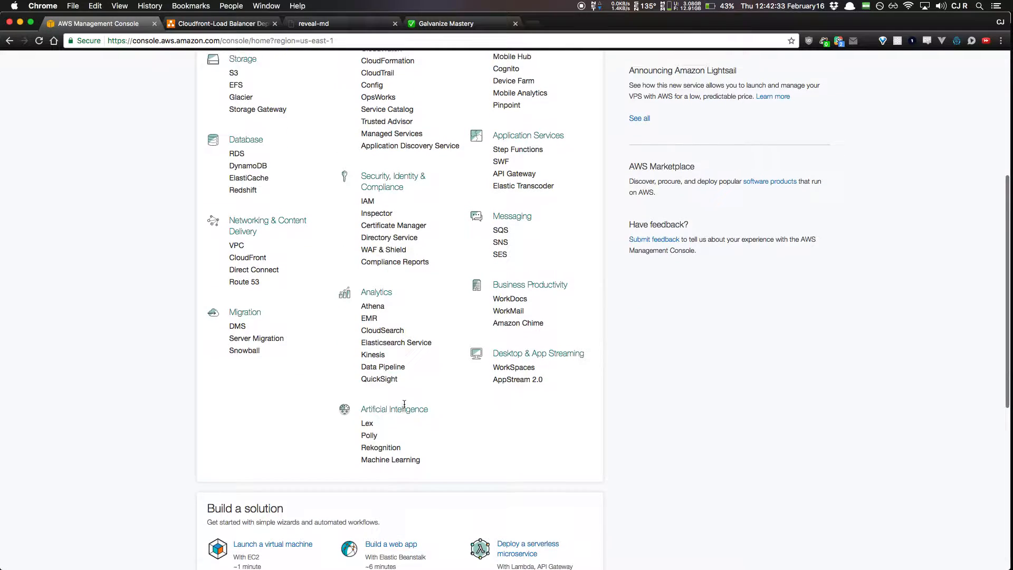
scroll(391, 266, "up", 5)
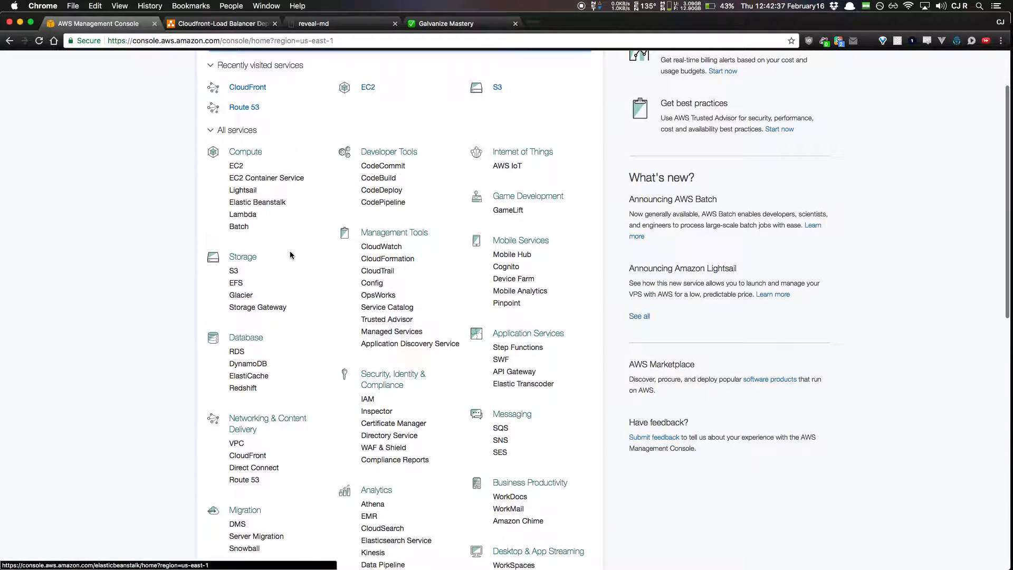
scroll(315, 278, "down", 3)
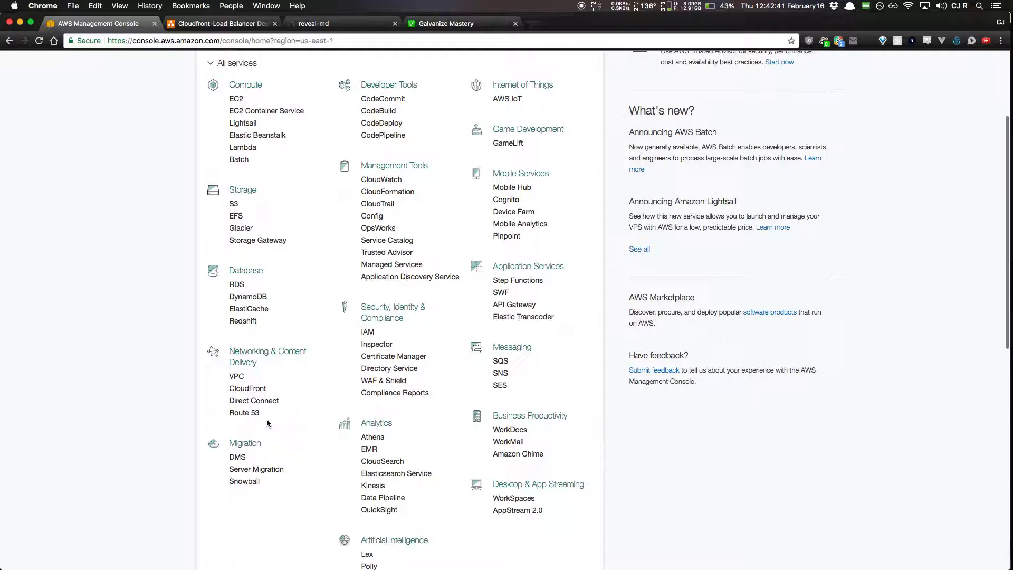
key("super+Tab")
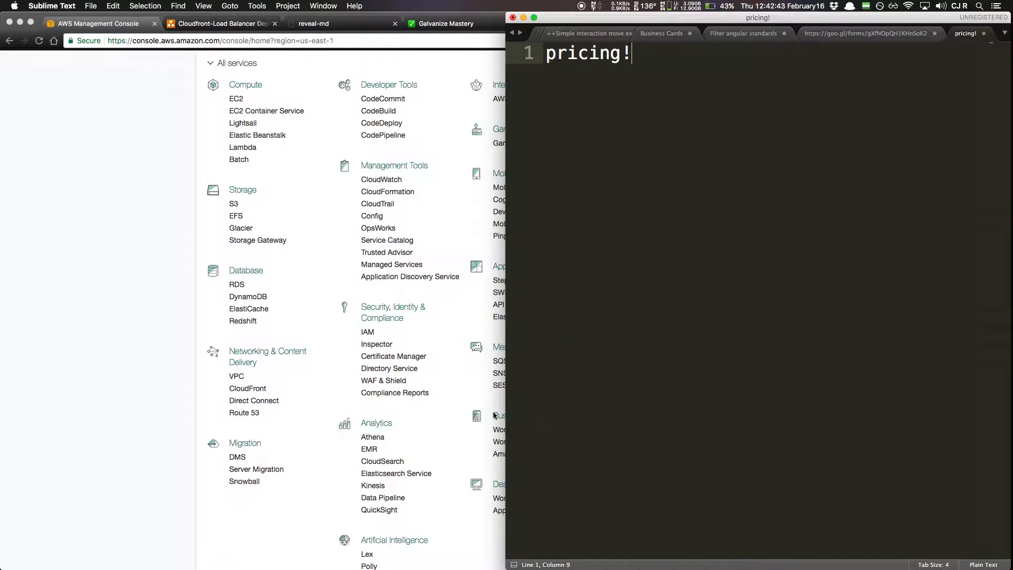
key("super+Tab")
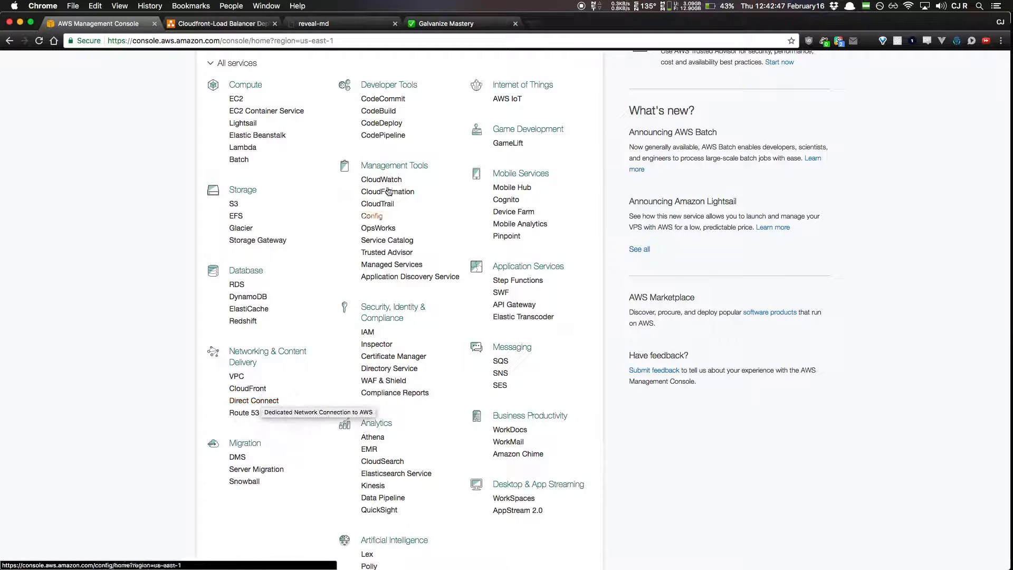
Step: Revisit the Galvanize Mastery site's address and open namecheap.com in a new tab
left_click(422, 24)
left_click(186, 40)
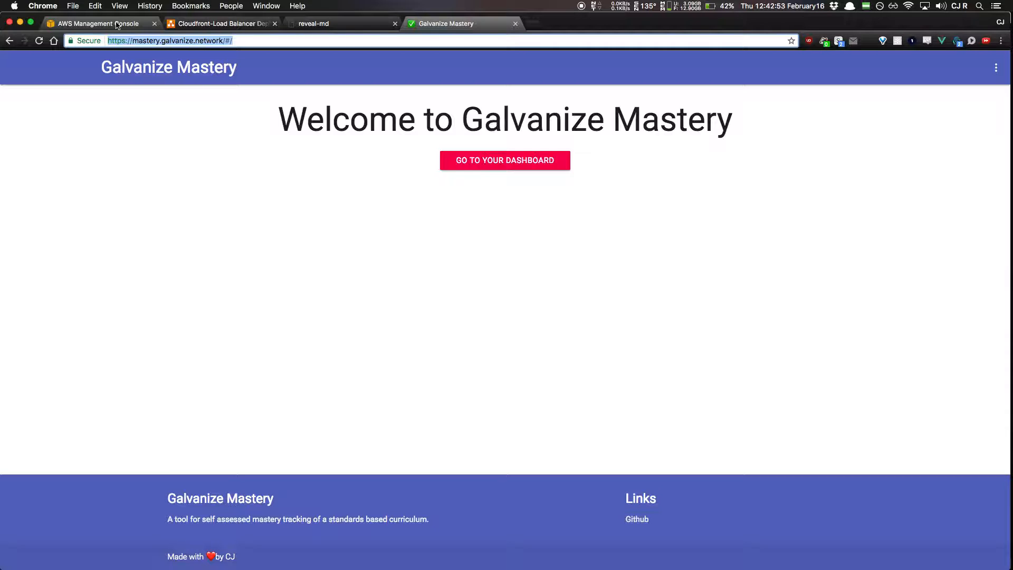
key("super+t")
type("namecheap.com")
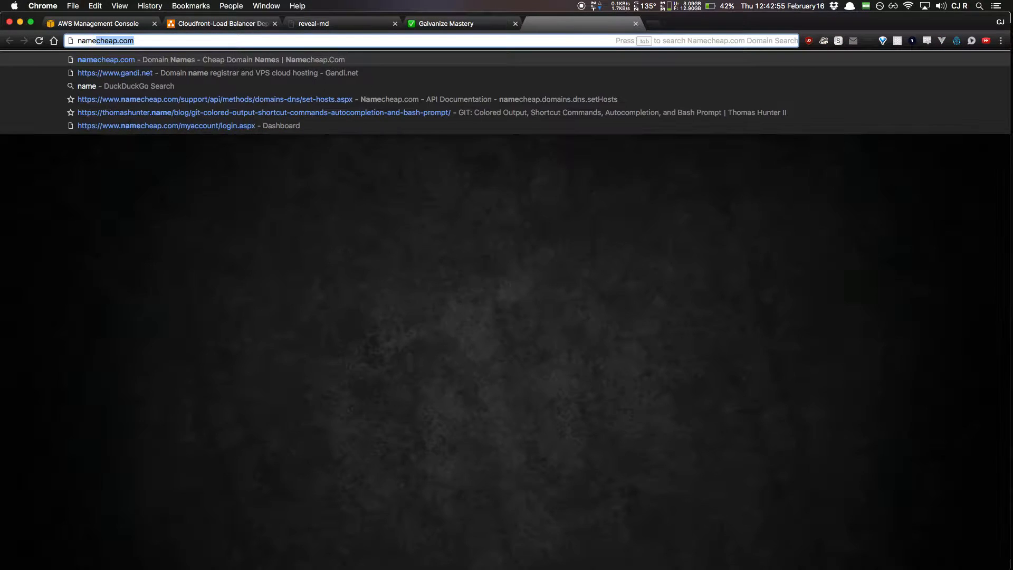
key("Return")
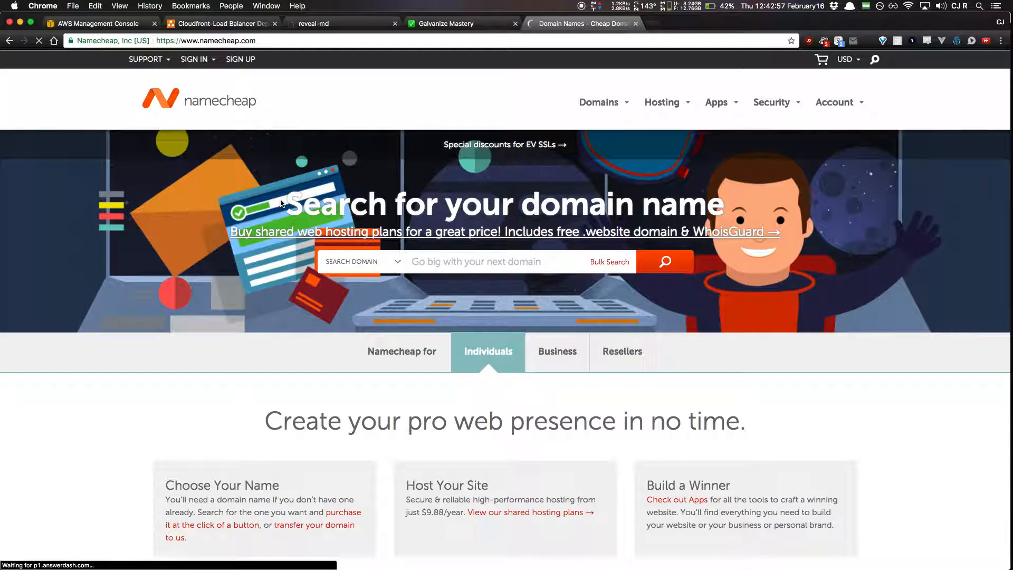
Step: Open the Namecheap sign-in form and fill in the account username
left_click(214, 60)
left_click(215, 95)
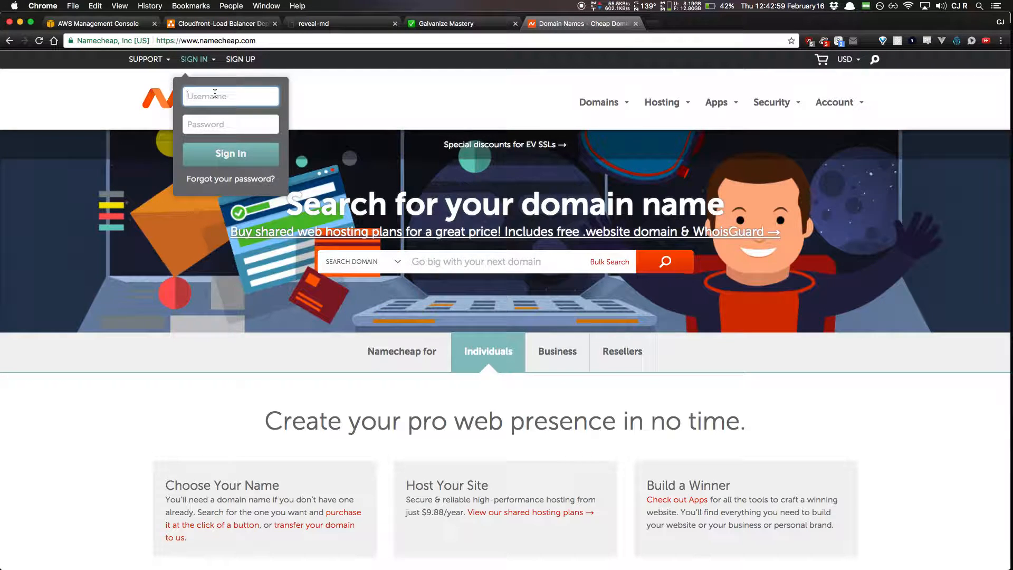
type("thecjreynolds")
key("Tab")
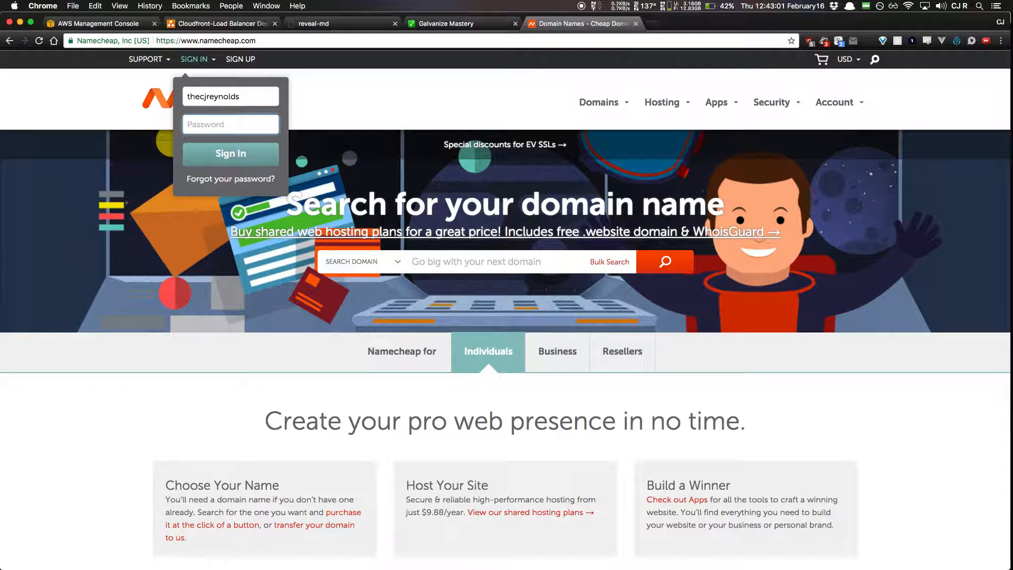
type("•••••")
key("super+a")
key("BackSpace")
Step: Launch Universal Password Manager (UPM) and move its window up clear of the page's centre
key("alt+space")
type("upm")
key("Return")
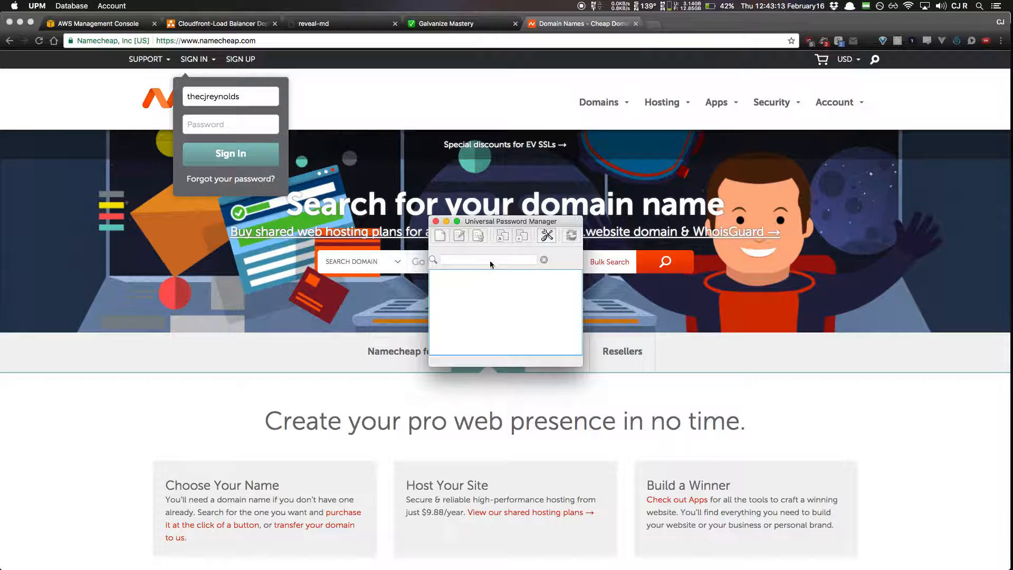
left_click_drag(490, 221, 456, 198)
Step: Open the password database stored in Dropbox/Apps/UPM and unlock it with the master password
key("super+o")
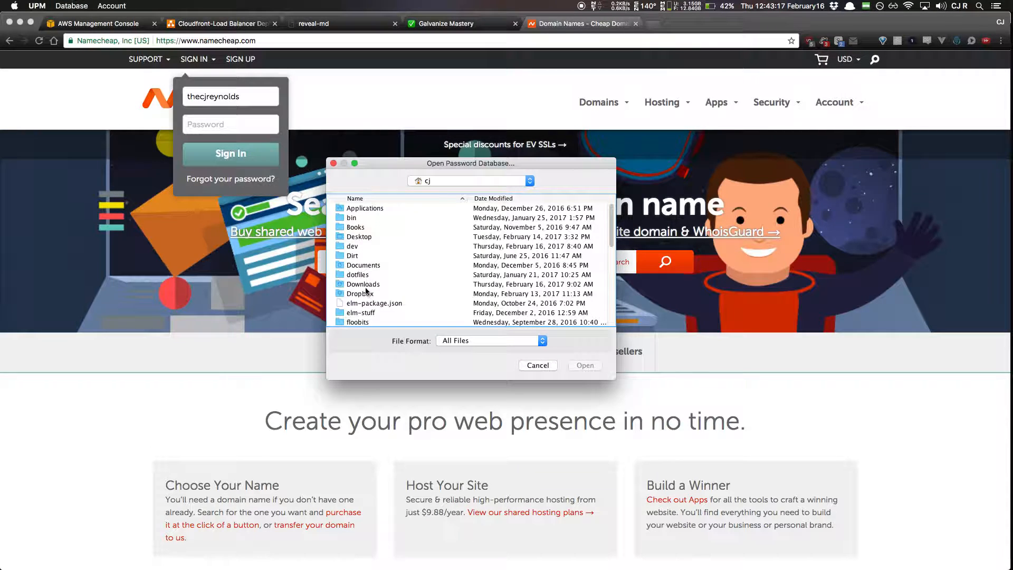
double_click(363, 294)
double_click(361, 208)
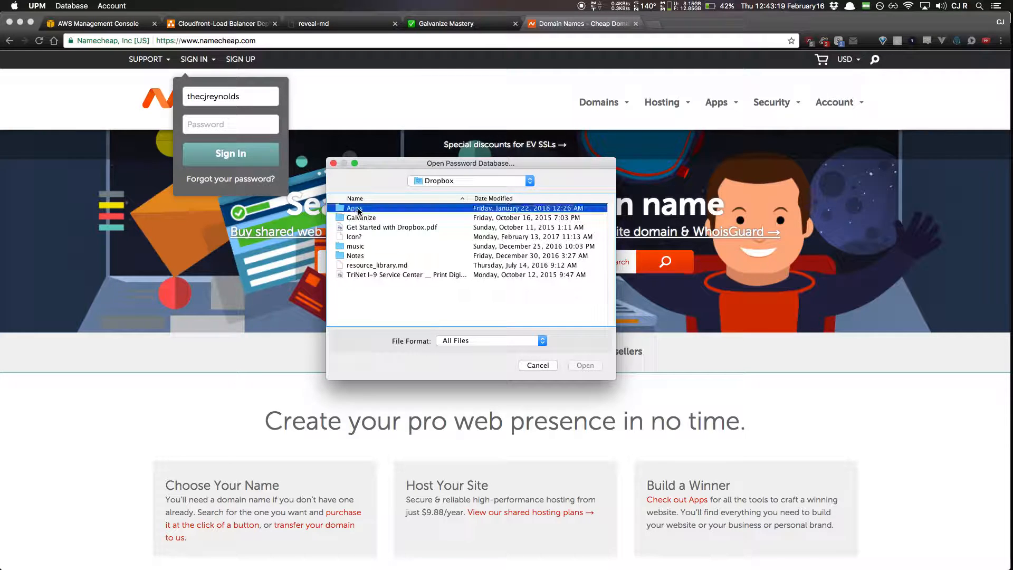
double_click(363, 209)
double_click(385, 217)
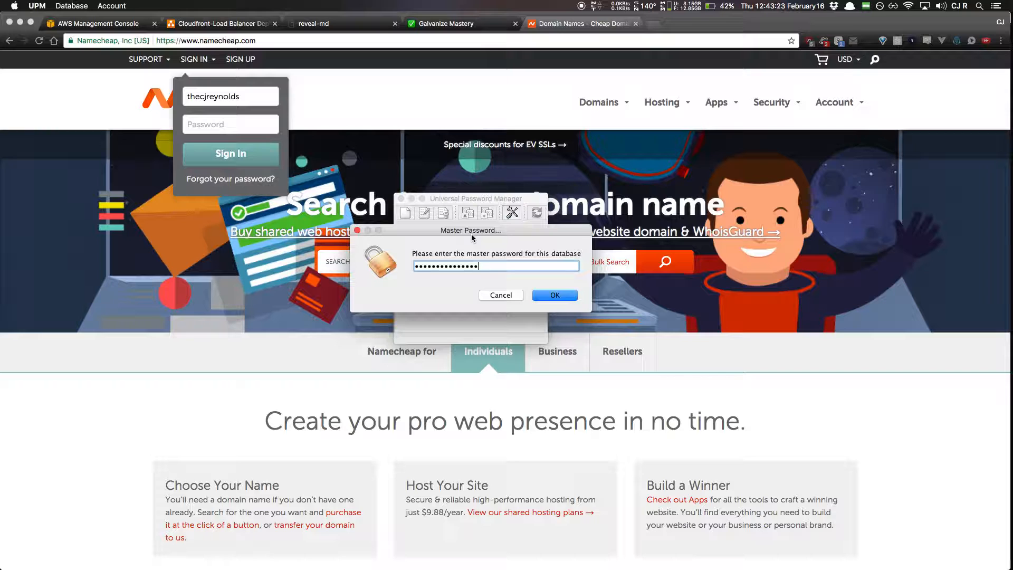
type("•••••••••••••••••")
key("Return")
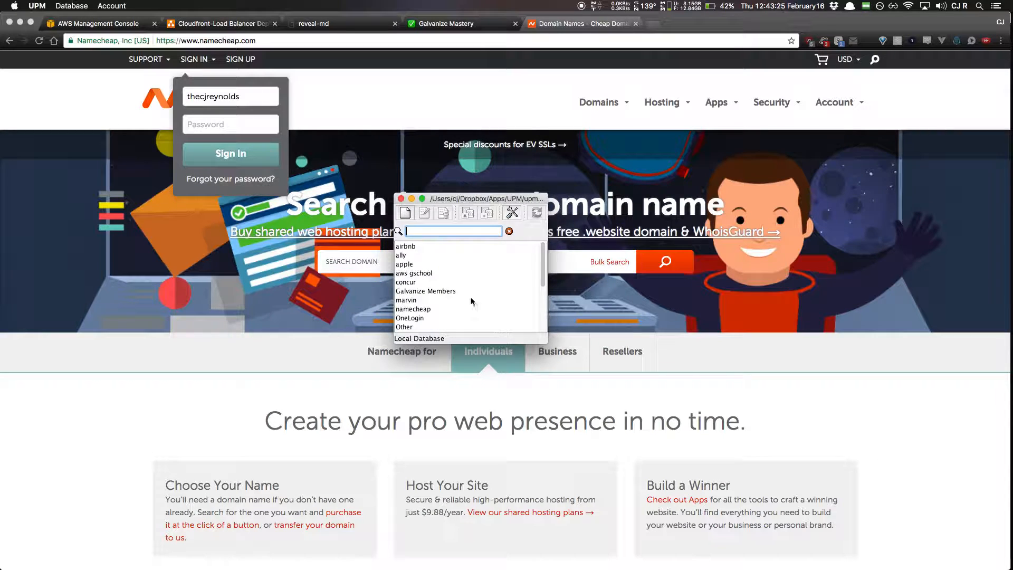
Step: Copy the password from the namecheap entry, paste it into Namecheap's password field and sign in
scroll(471, 299, "down", 5)
scroll(418, 289, "up", 5)
double_click(411, 309)
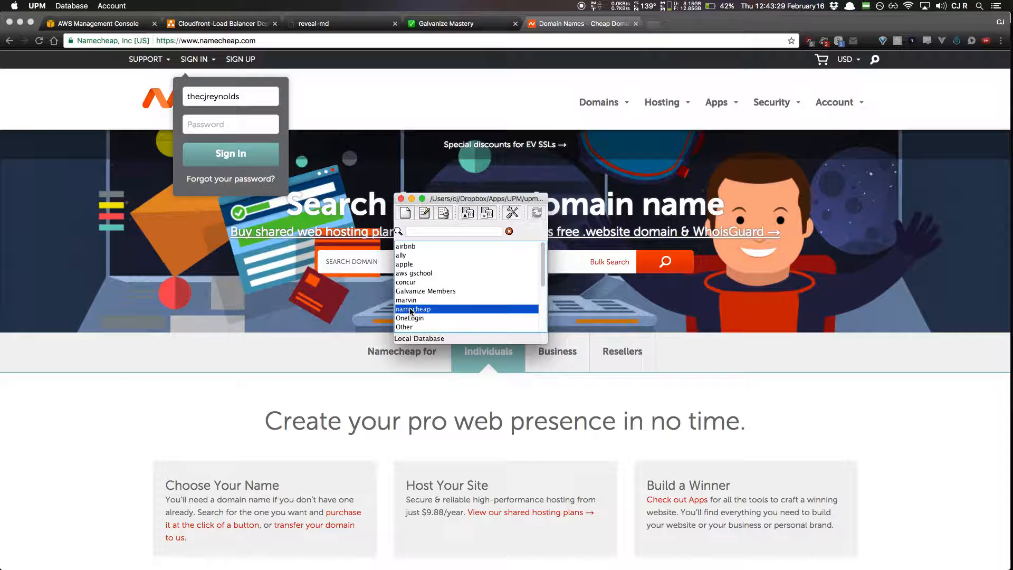
left_click(211, 325)
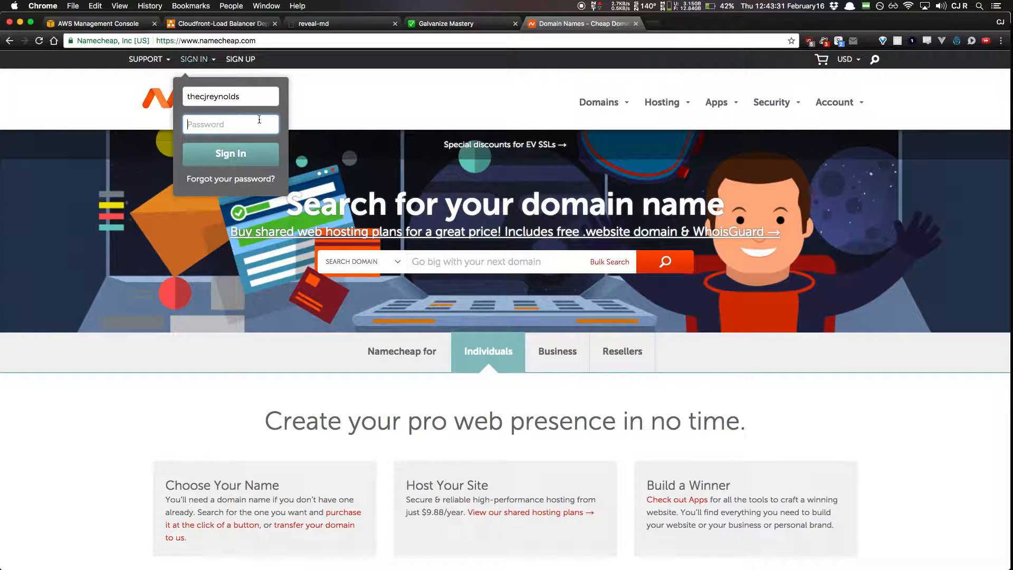
left_click(231, 124)
key("super+v")
left_click(229, 153)
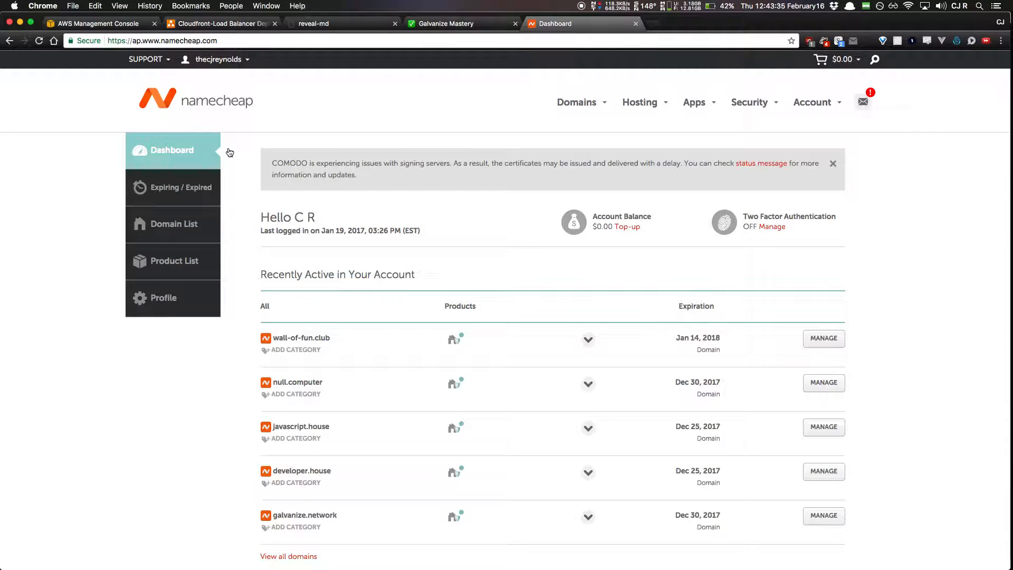
Step: Show all domains in the Namecheap account and look through the domain list
scroll(230, 152, "down", 2)
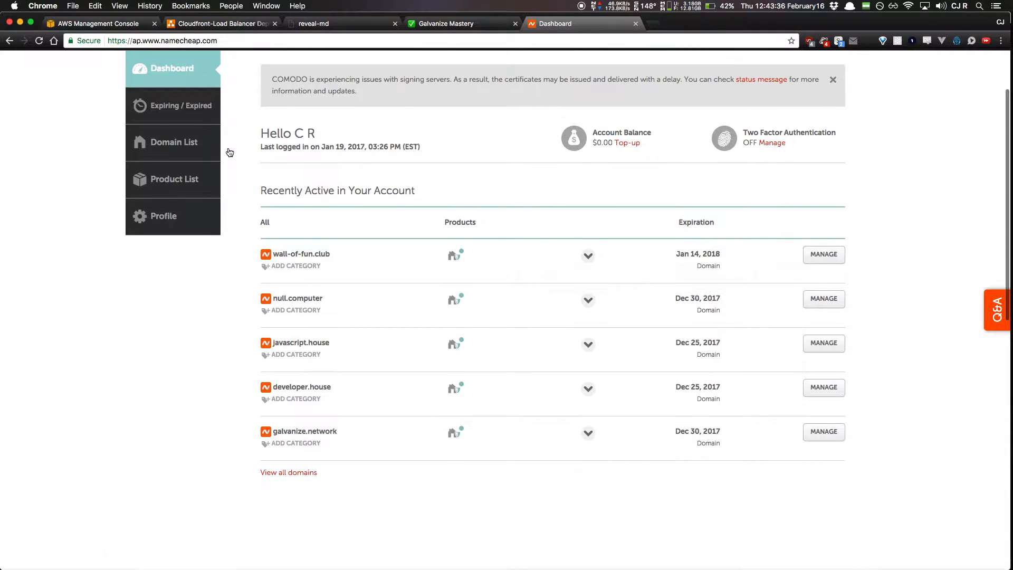
left_click(274, 472)
scroll(717, 305, "down", 10)
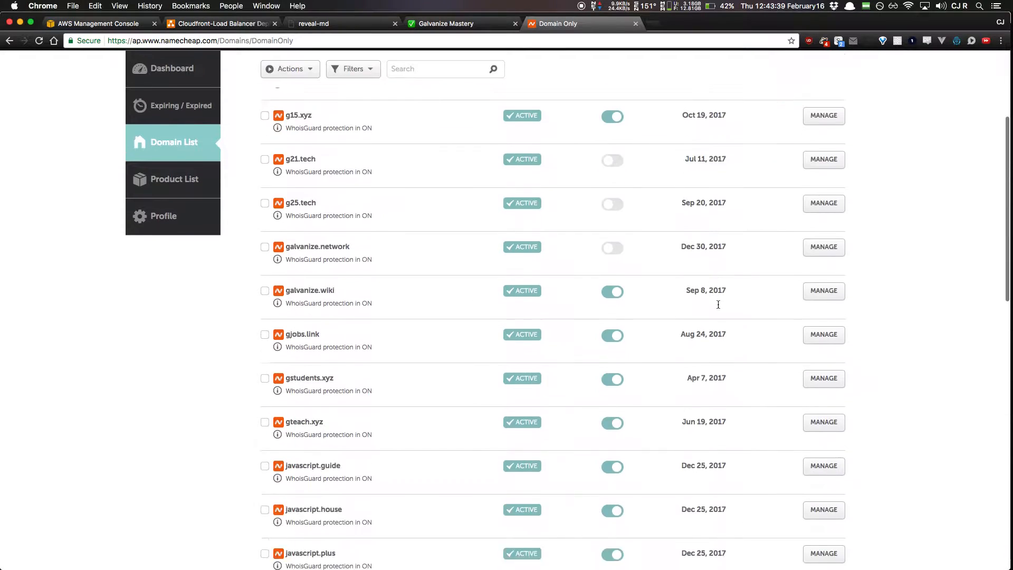
scroll(718, 305, "up", 6)
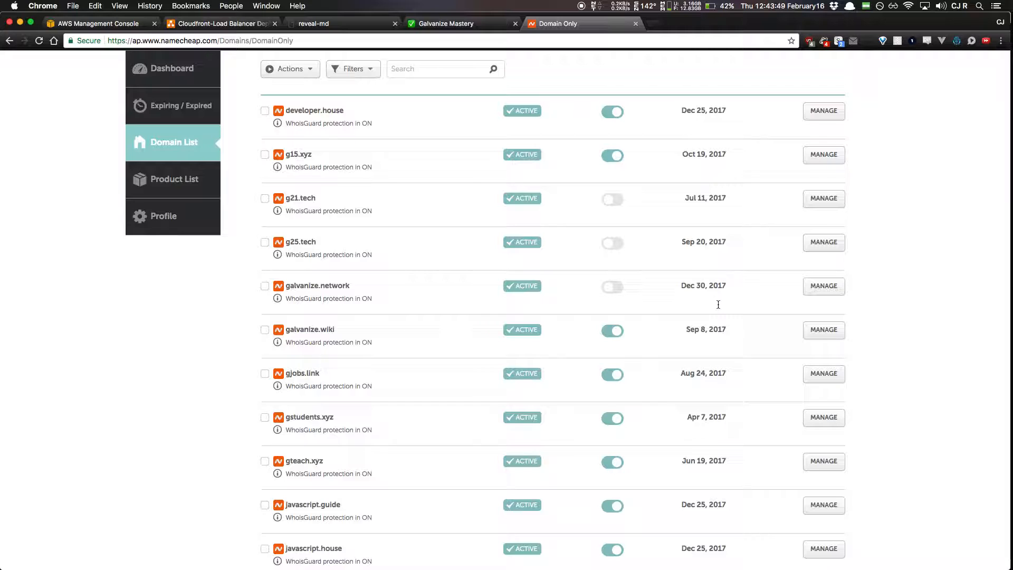
scroll(718, 304, "down", 1)
scroll(443, 330, "down", 5)
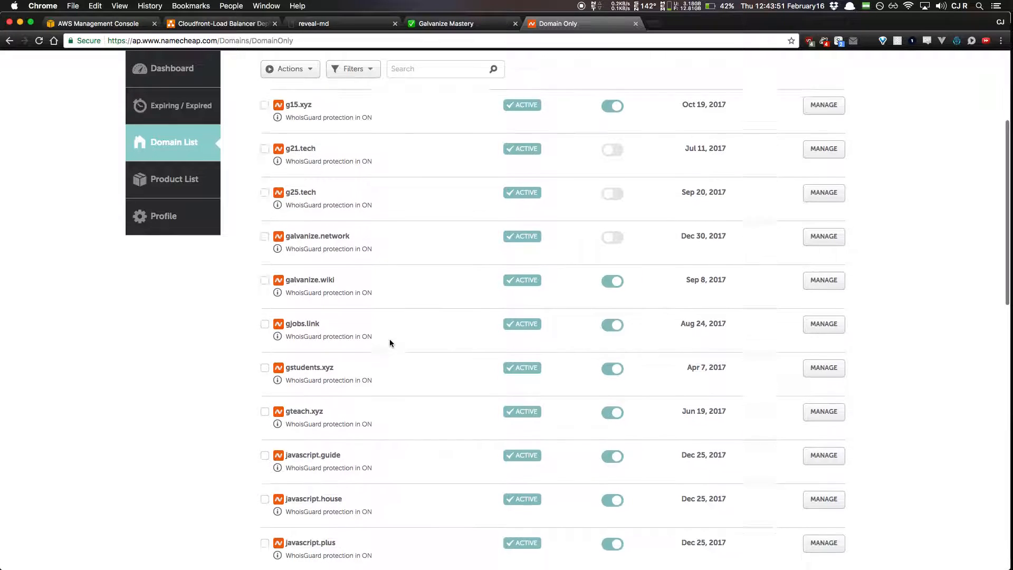
scroll(432, 416, "up", 6)
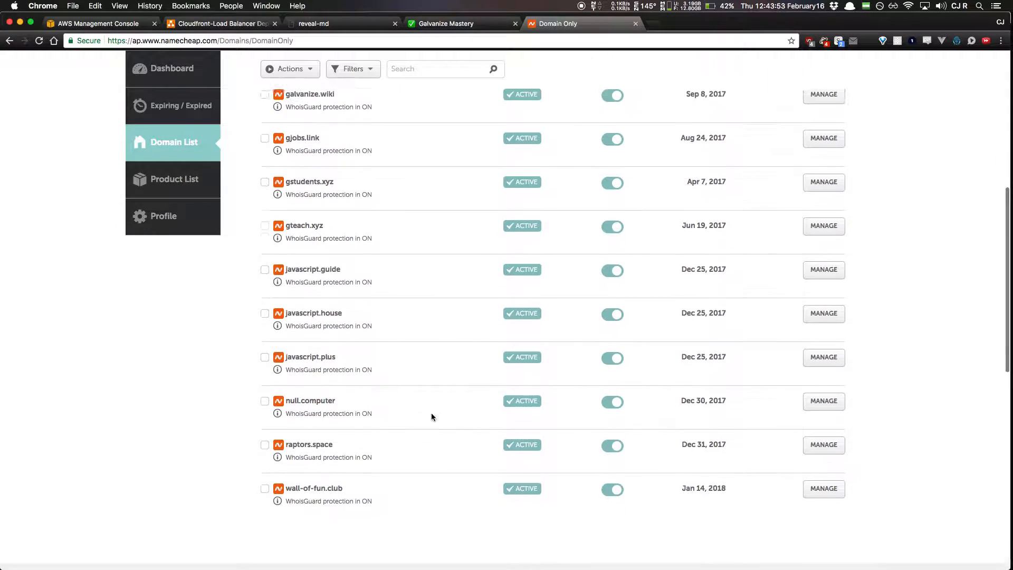
scroll(432, 416, "up", 1)
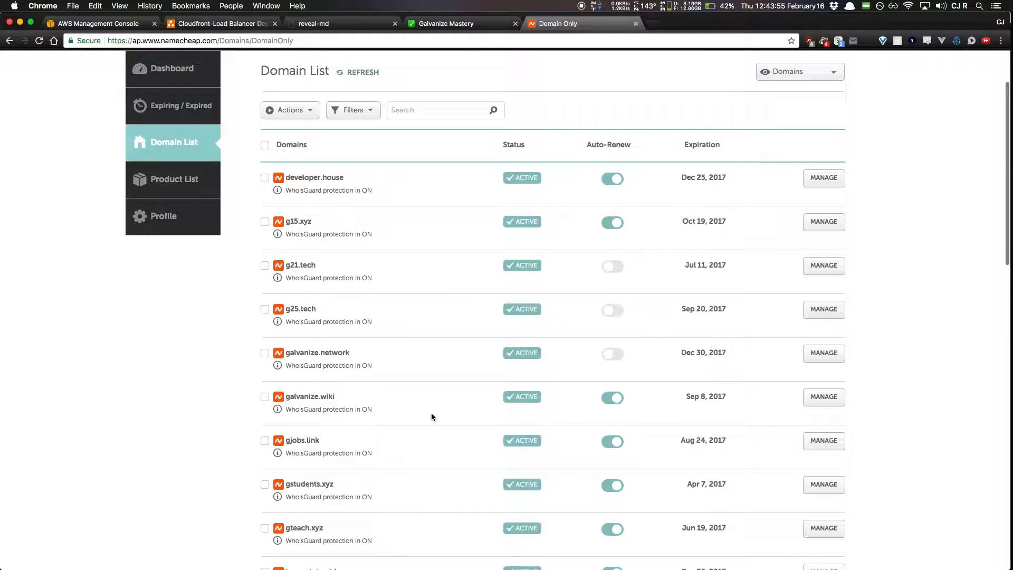
Step: Open the Advanced DNS settings of galvanize.network and examine its host records, especially the mastery CNAME record
left_click(831, 353)
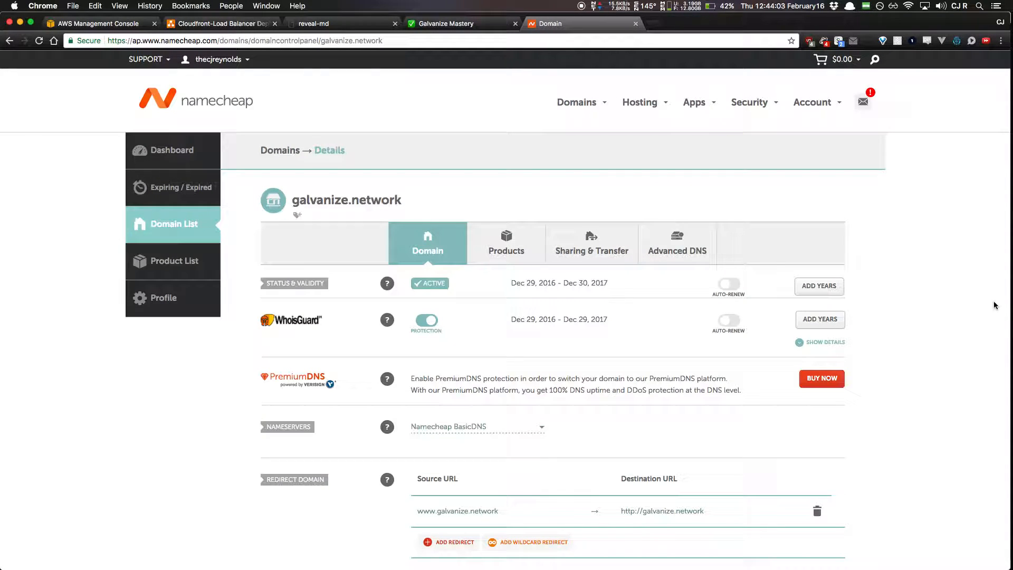
left_click(670, 240)
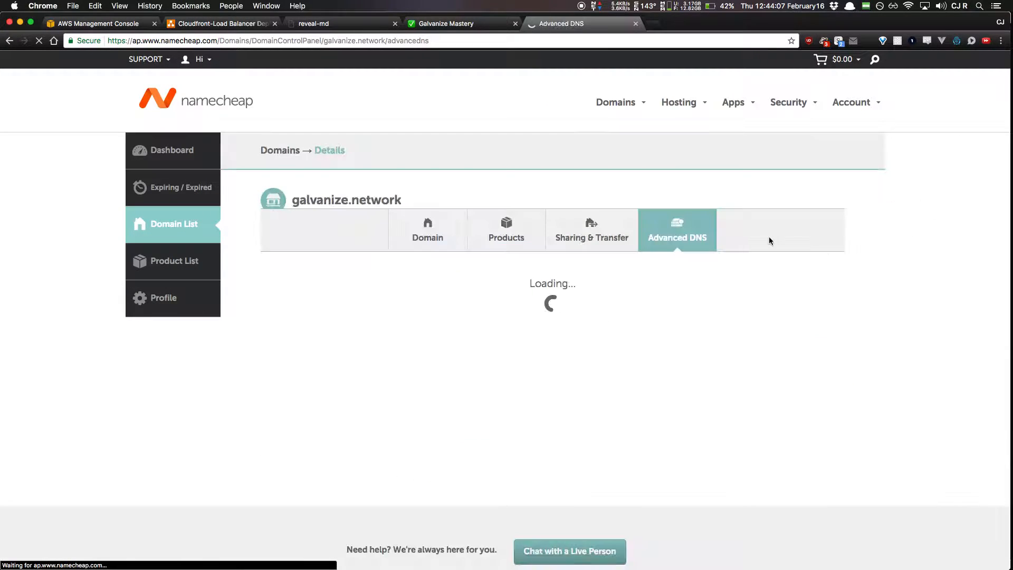
scroll(933, 362, "down", 2)
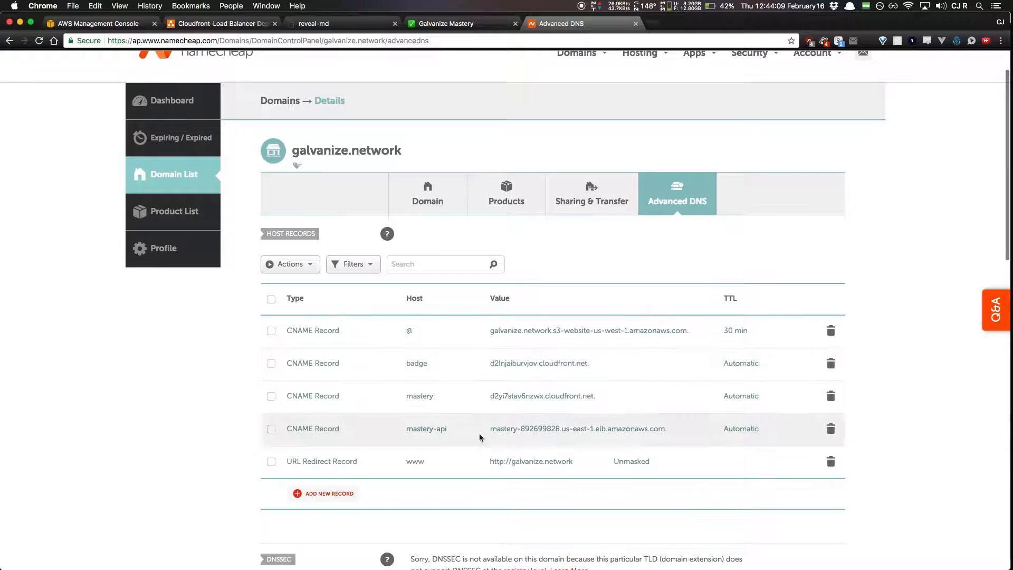
scroll(540, 494, "down", 5)
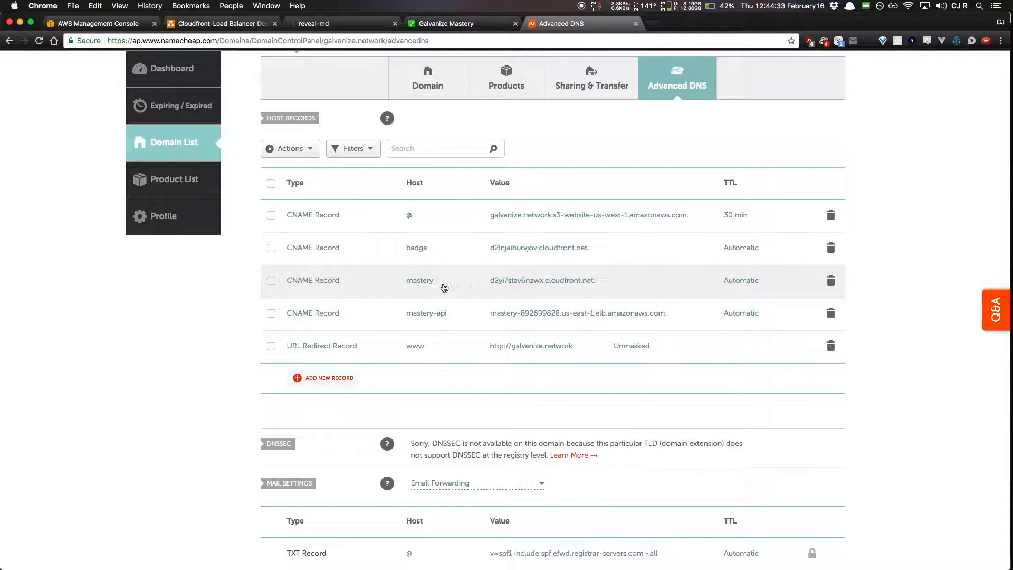
scroll(595, 264, "up", 5)
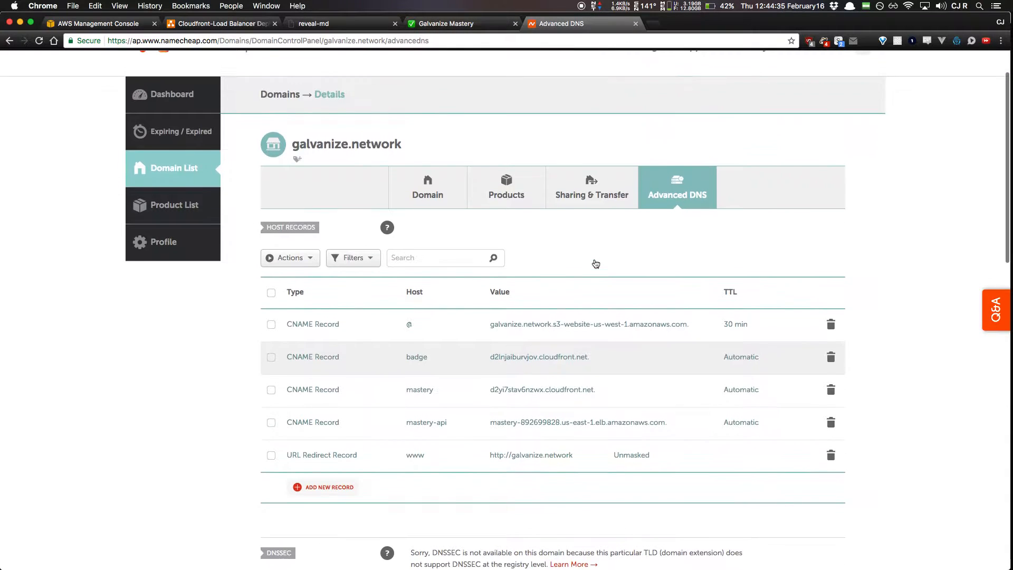
Step: Check the Galvanize Mastery site's address and show the presentation slide with the Cloudfront and Load Balancer architecture diagram
left_click(458, 23)
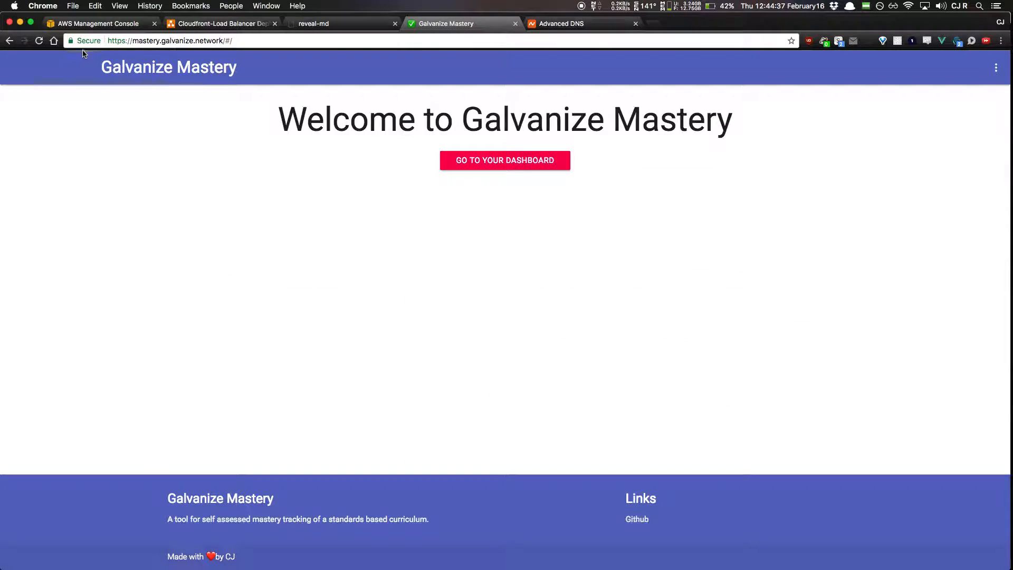
left_click(322, 24)
key("Right")
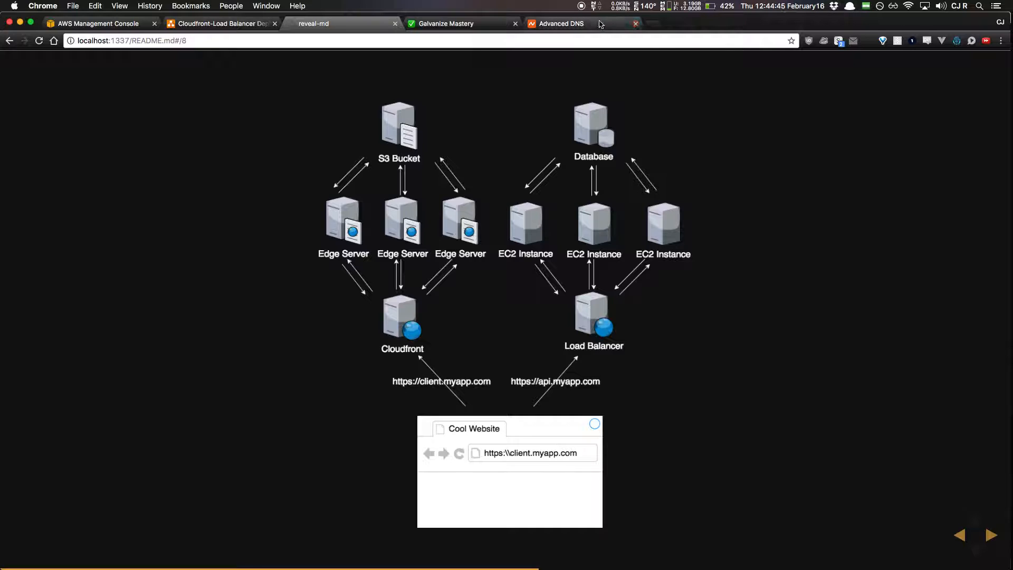
Step: Return to the galvanize.network DNS records and examine the mastery-api CNAME record and its load balancer value
left_click(570, 23)
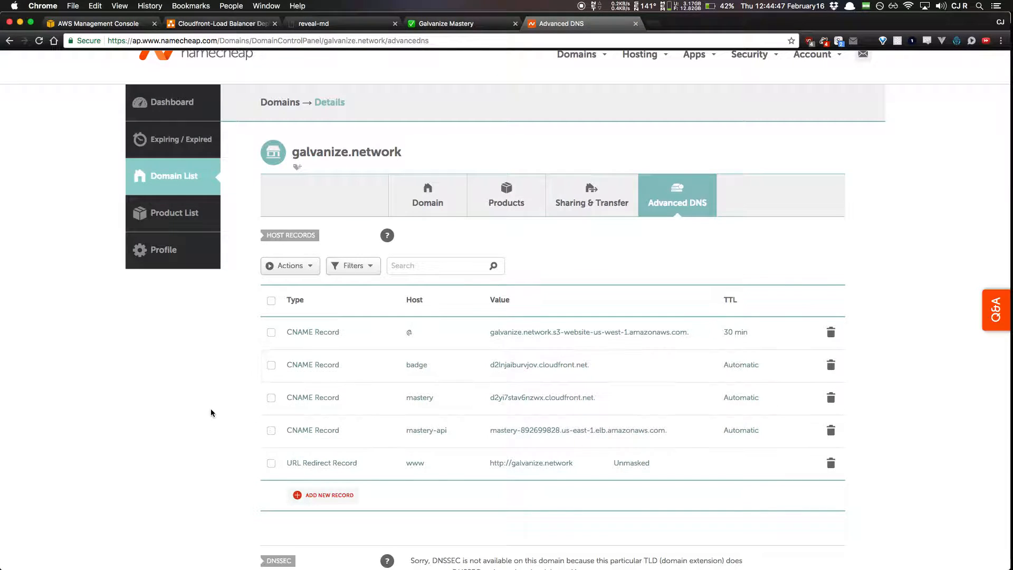
scroll(211, 412, "down", 3)
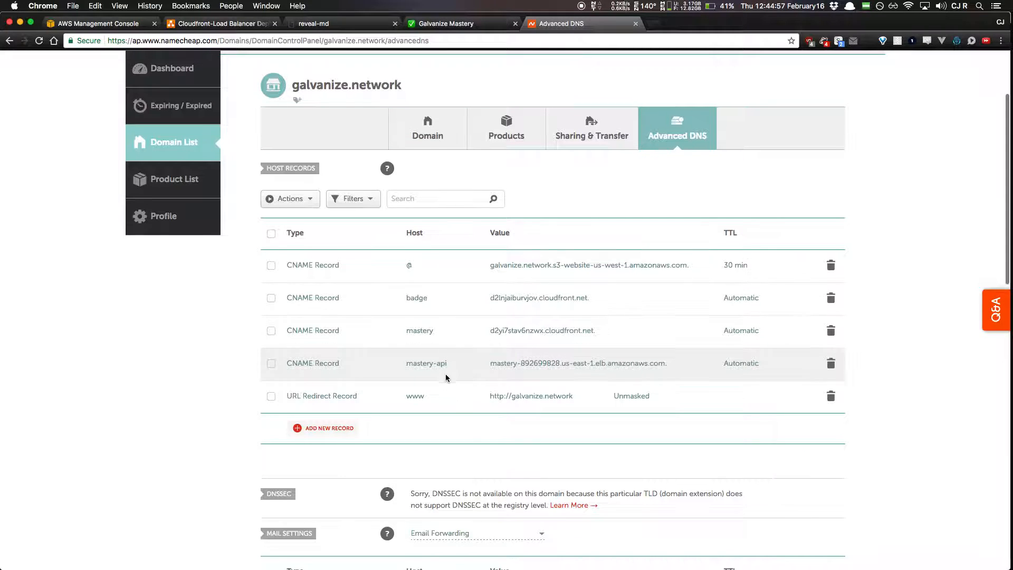
scroll(445, 373, "down", 1)
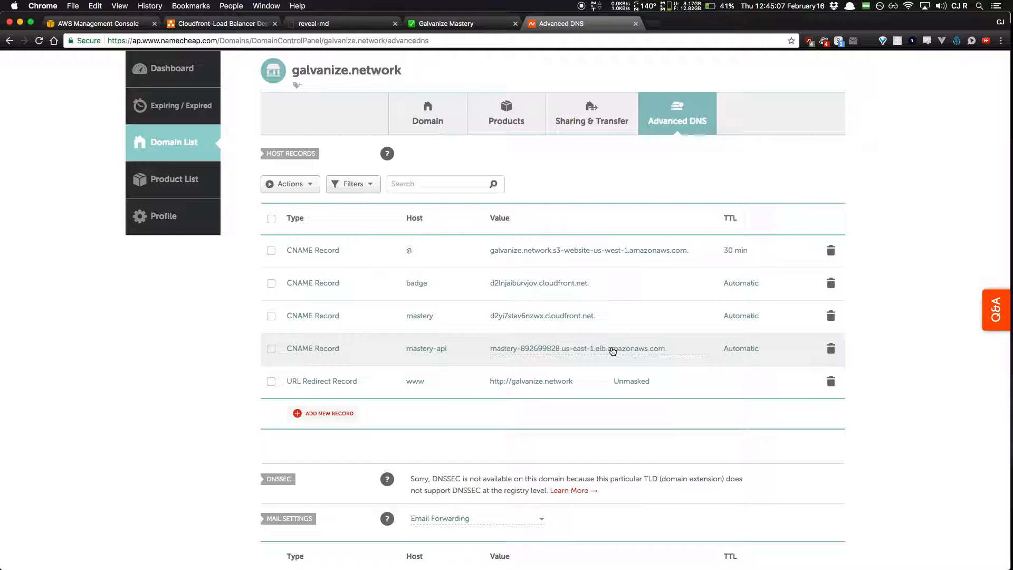
Step: Switch to the AWS Management Console, go to S3 and open the mastery.galvanize.network bucket
left_click(98, 23)
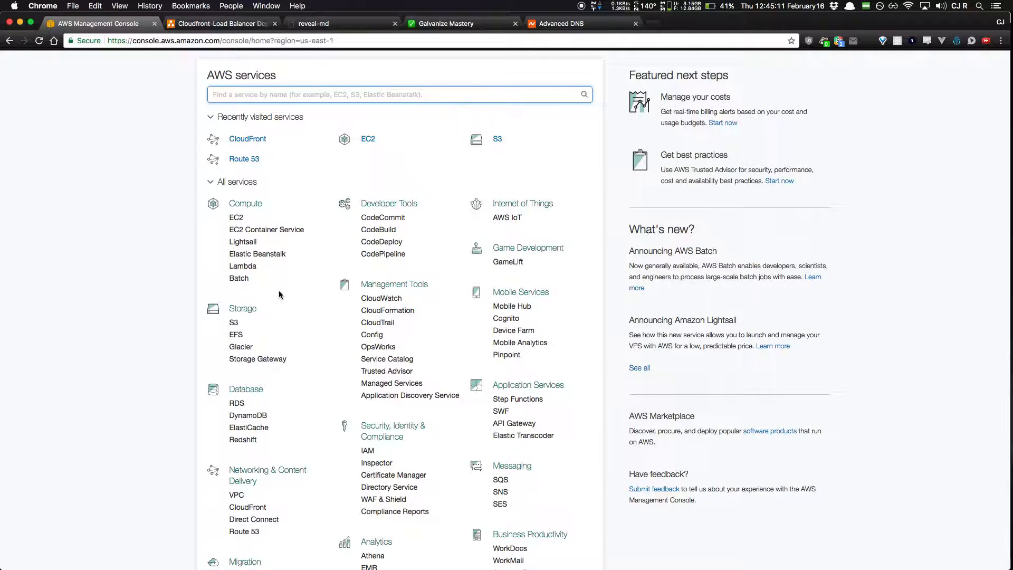
left_click(233, 322)
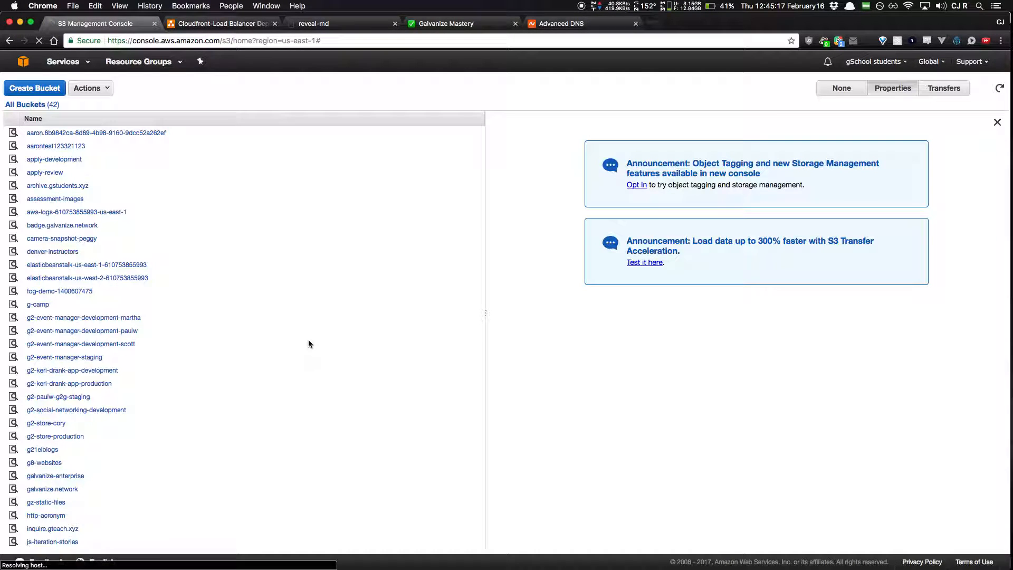
scroll(309, 340, "down", 3)
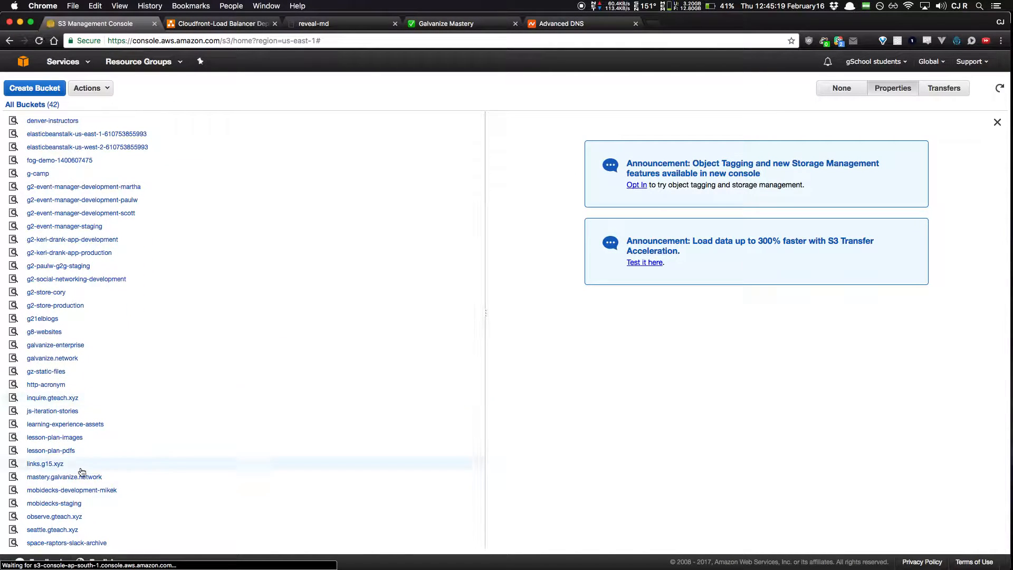
left_click(48, 479)
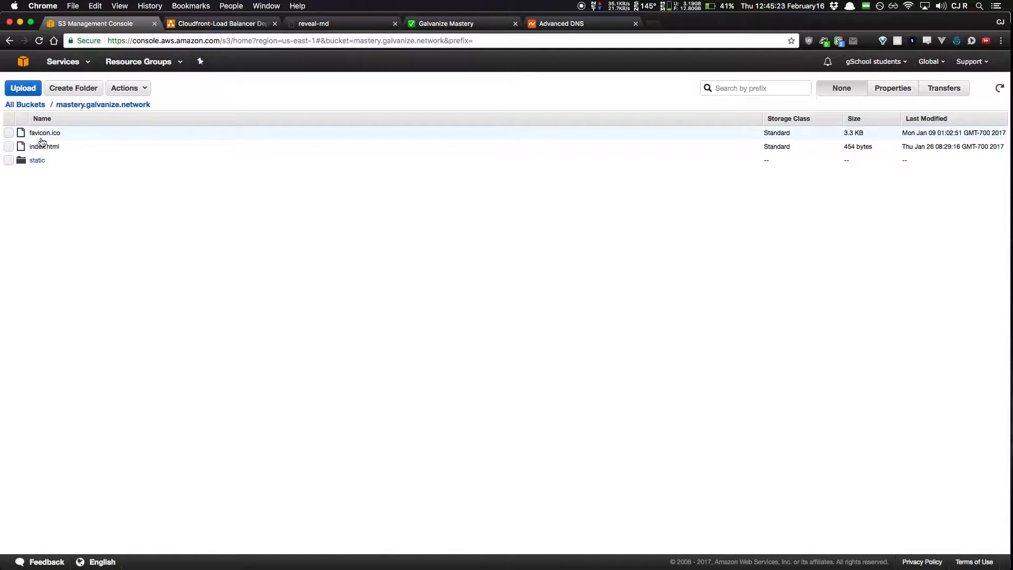
Step: Look through the bucket's static folder and its js files, then return to the bucket's root
left_click(37, 161)
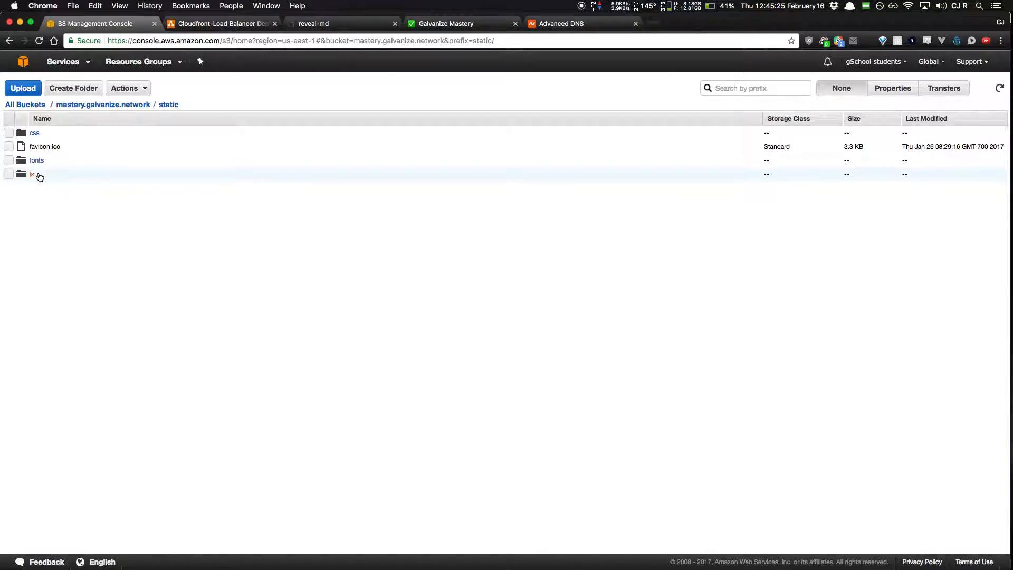
left_click(32, 174)
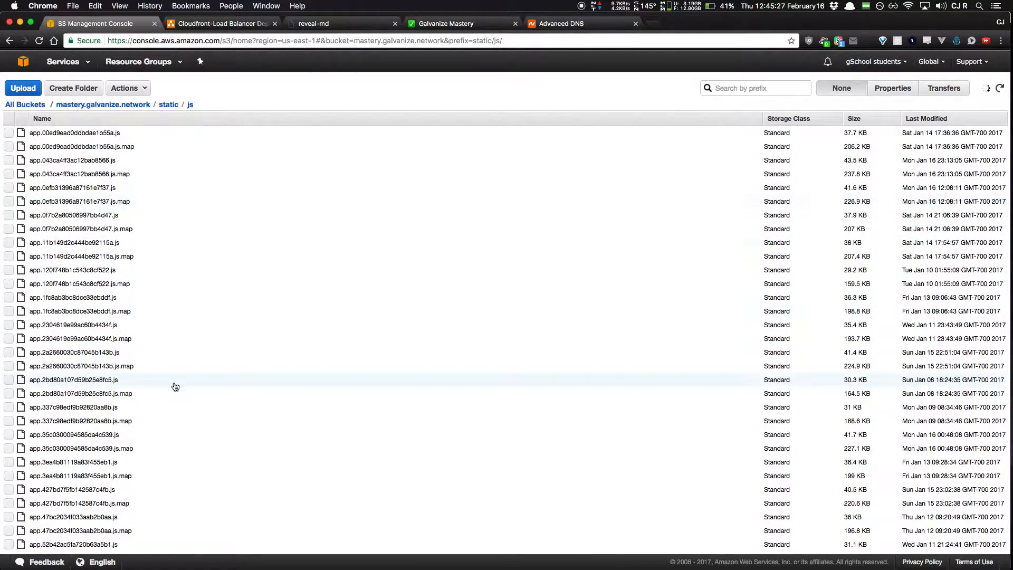
scroll(175, 387, "down", 10)
scroll(175, 386, "up", 10)
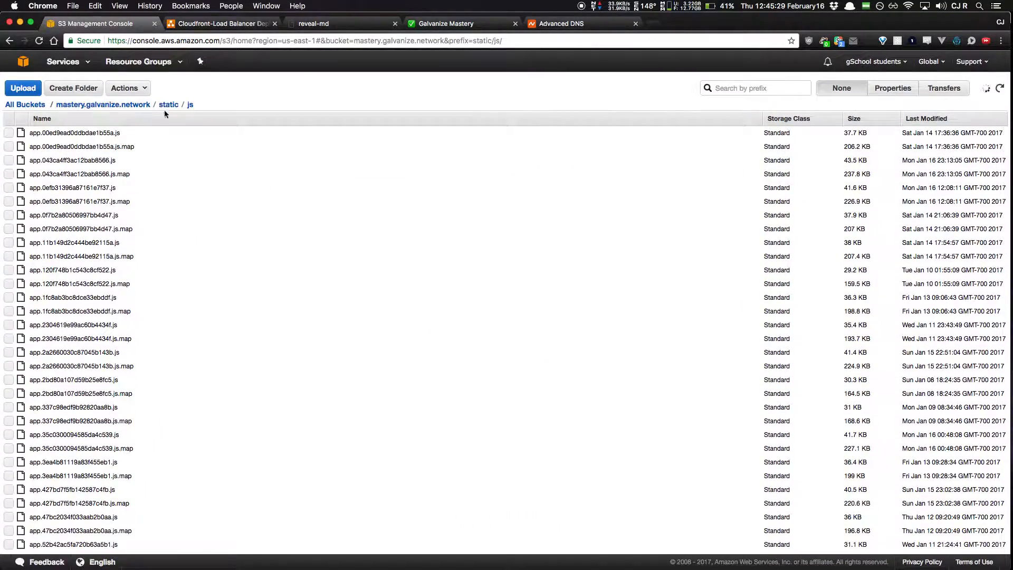
left_click(169, 104)
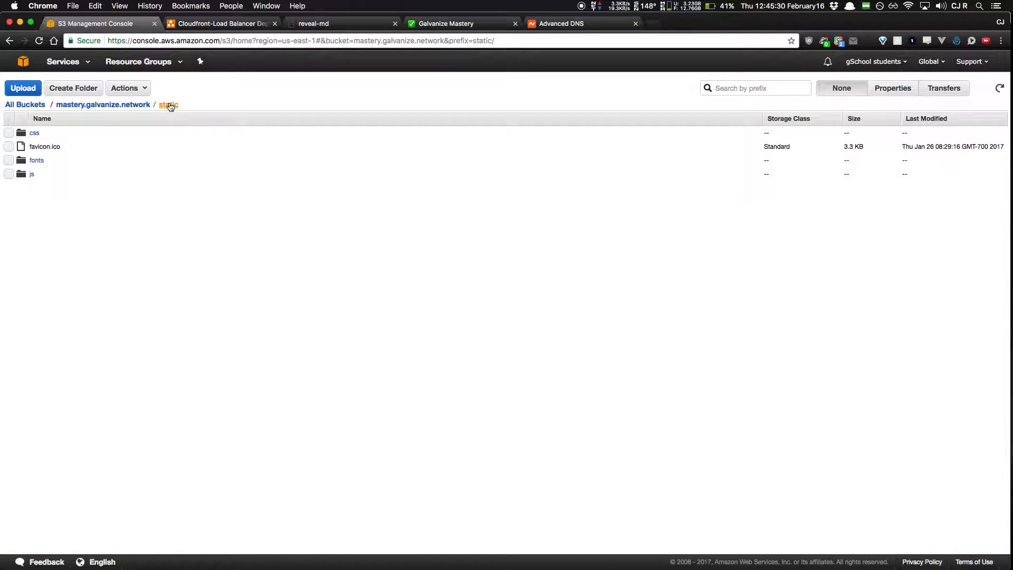
left_click(119, 105)
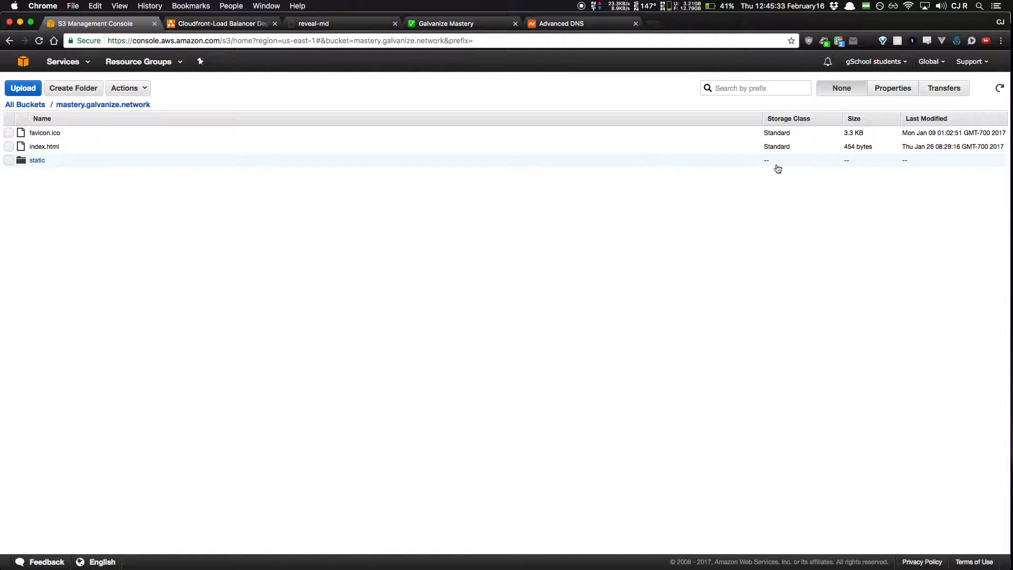
Step: Show the mastery.galvanize.network bucket's Static Website Hosting settings, open its endpoint site and check the site's address
left_click(900, 90)
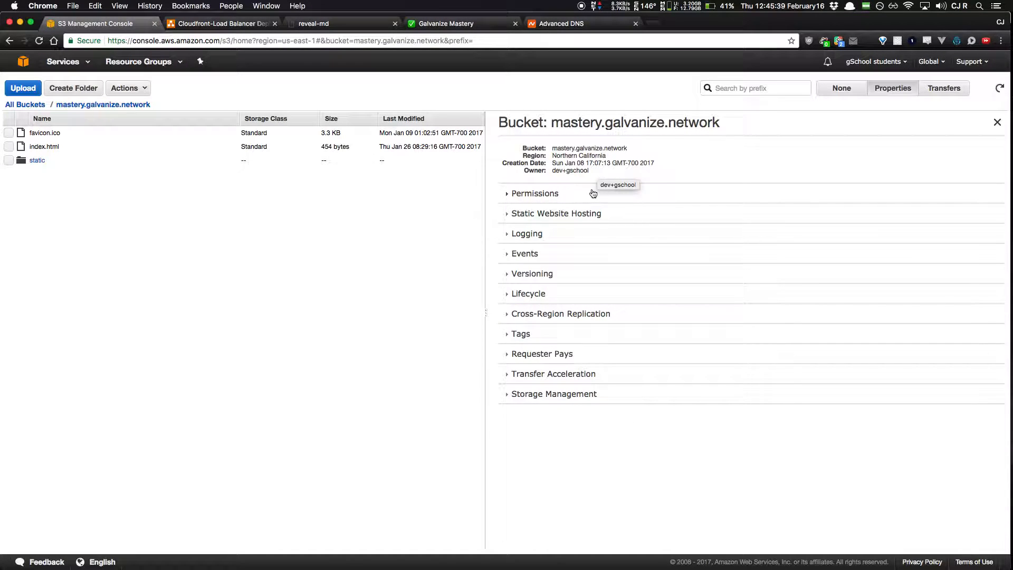
left_click(559, 213)
scroll(791, 253, "down", 1)
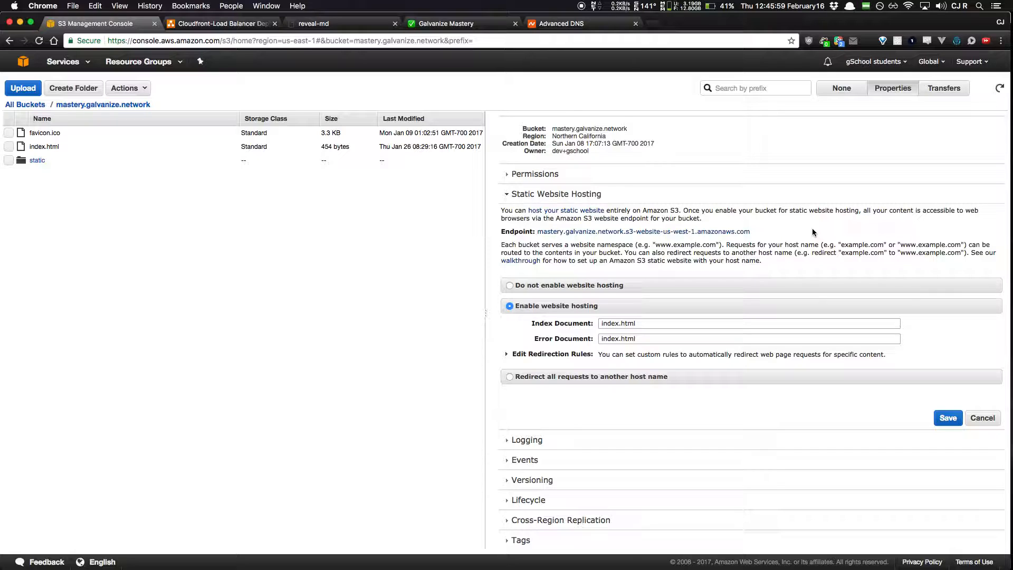
scroll(812, 228, "down", 1)
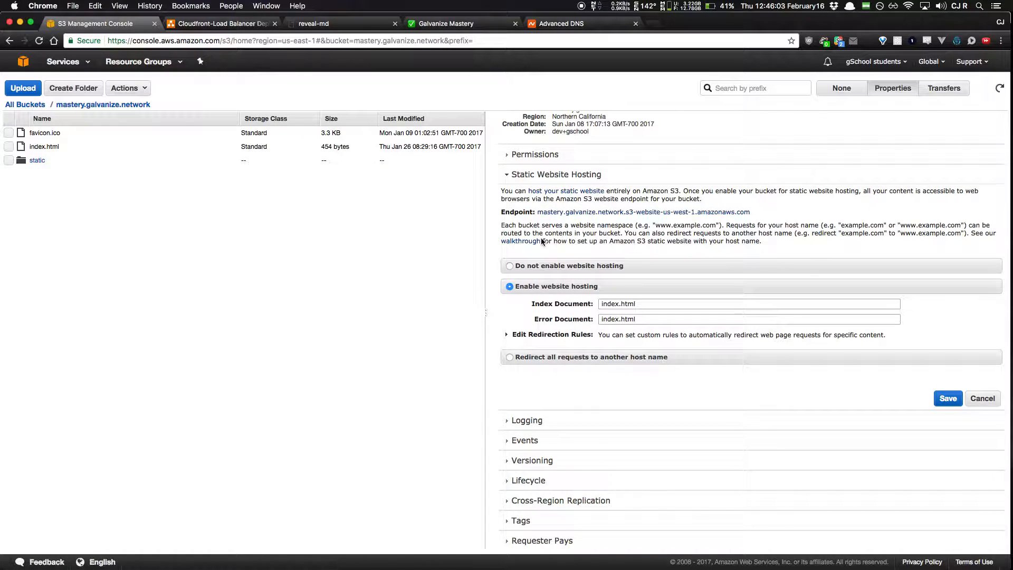
left_click(620, 213)
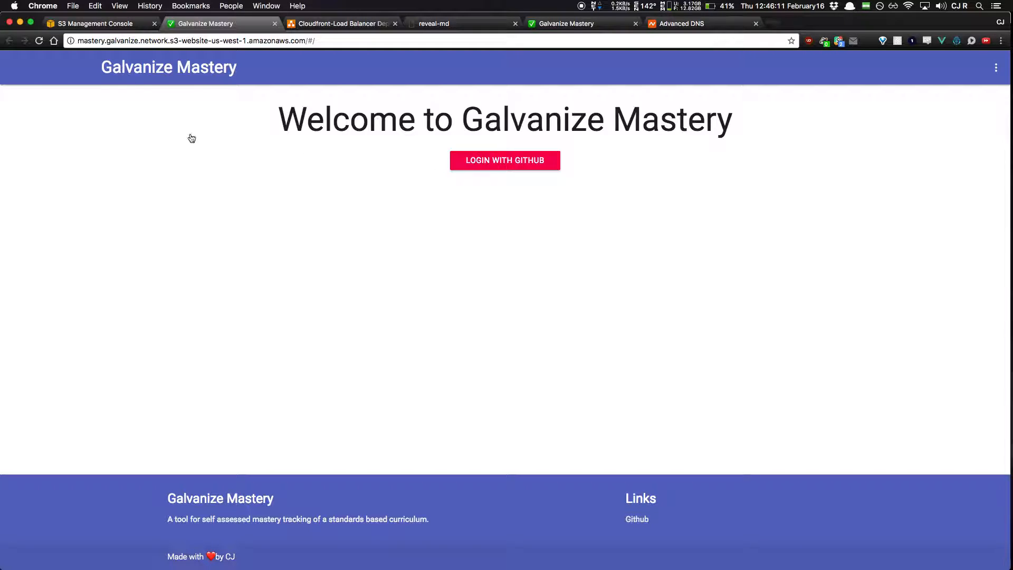
left_click_drag(91, 41, 220, 45)
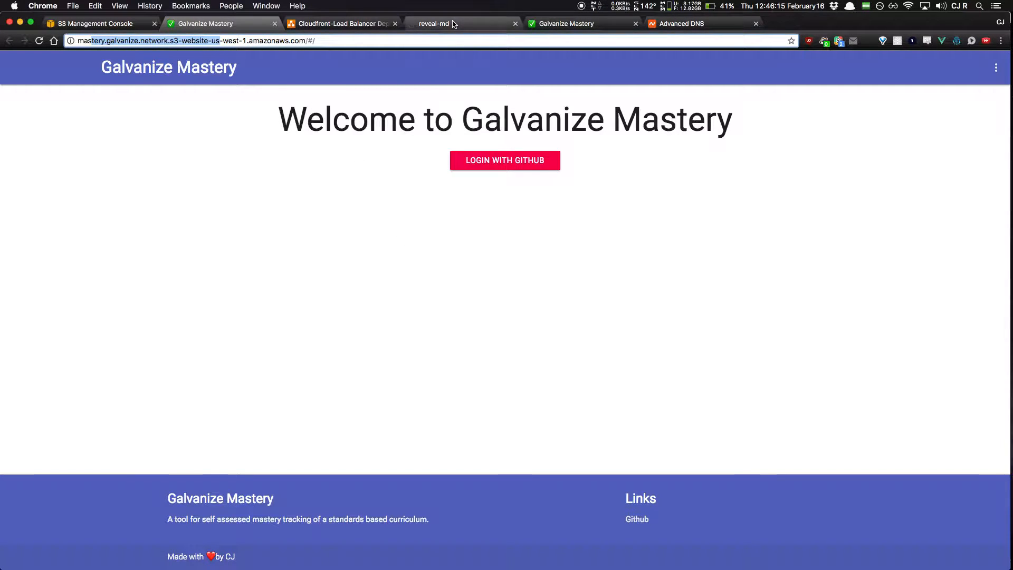
Step: Detach the architecture diagram slide into its own window to view it beside the Galvanize Mastery site, then bring the site back to full size
left_click_drag(455, 24, 458, 89)
key("alt+super+Right")
left_click(335, 256)
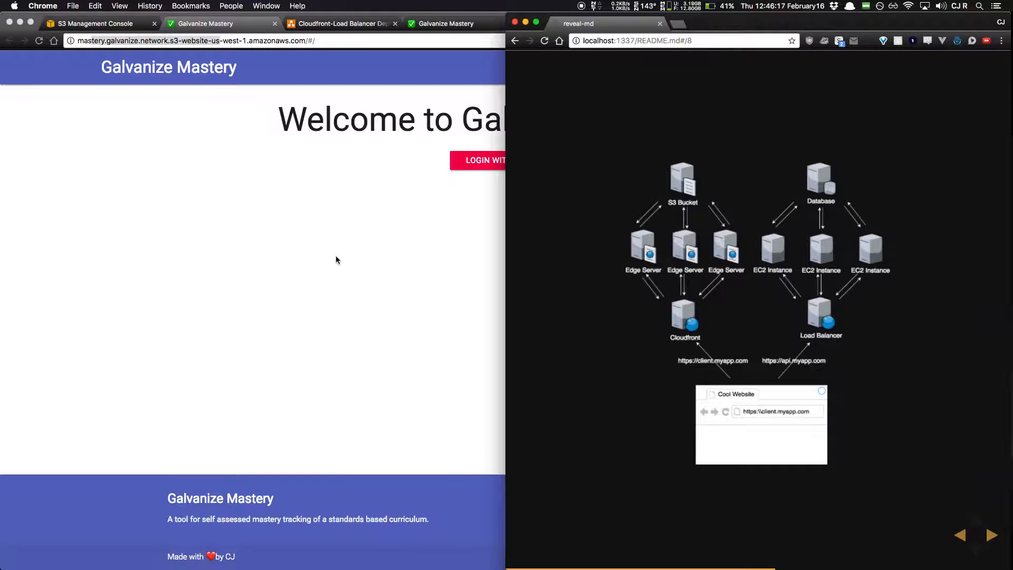
key("alt+super+Left")
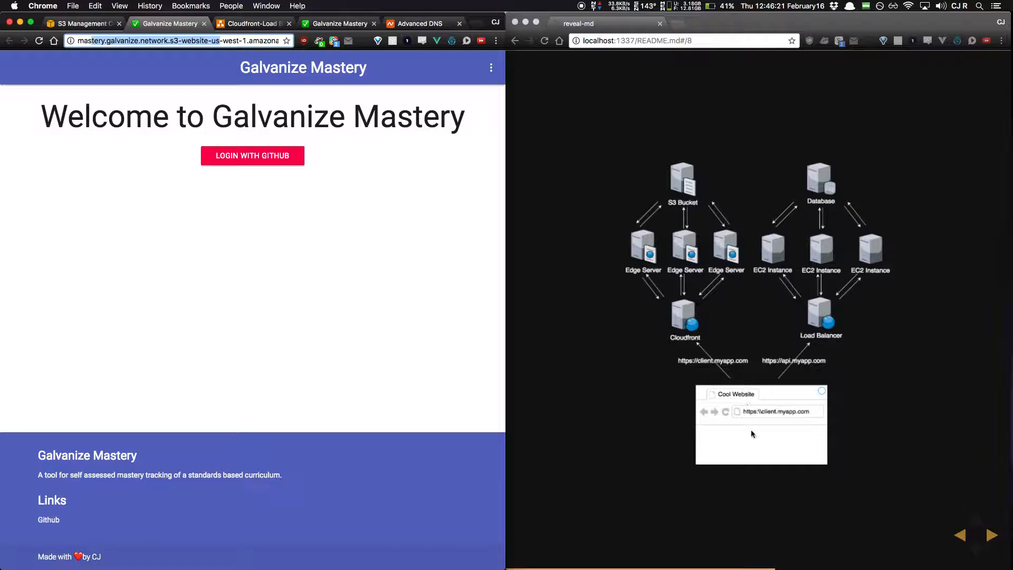
left_click(176, 40)
left_click(289, 313)
key("alt+super+f")
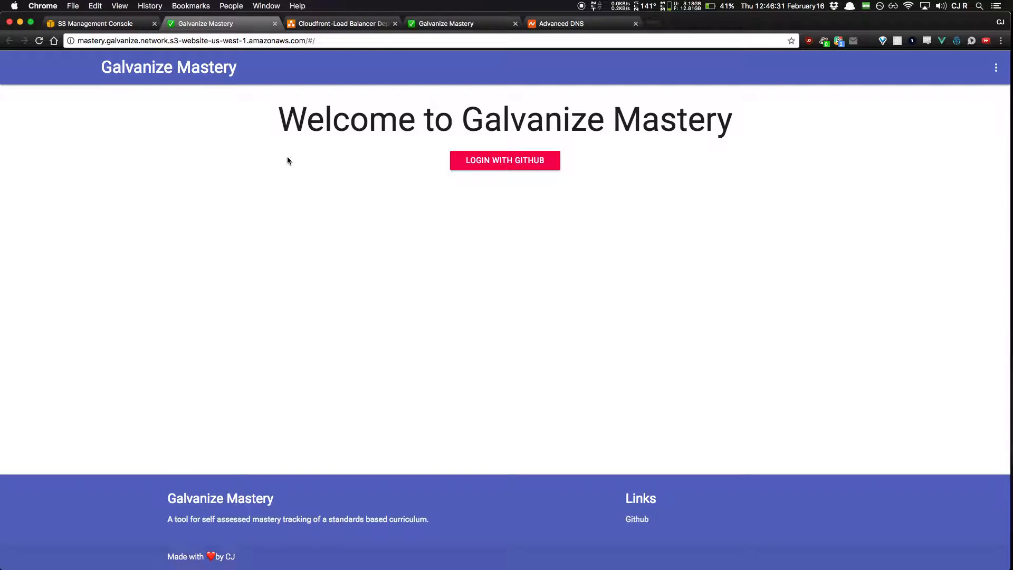
Step: Return to the AWS console home, open CloudFront and start creating a new Web distribution
left_click(105, 23)
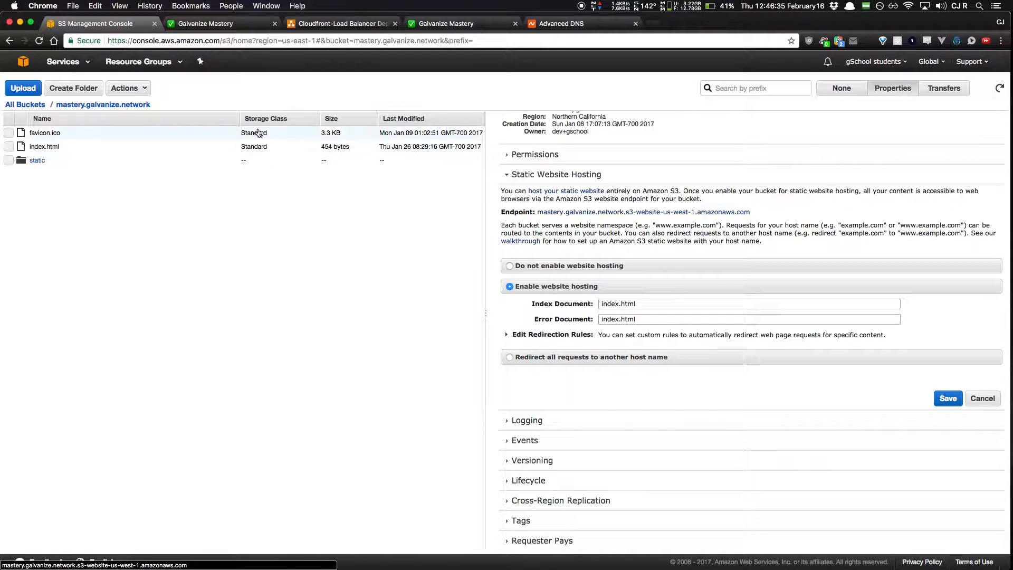
left_click(23, 61)
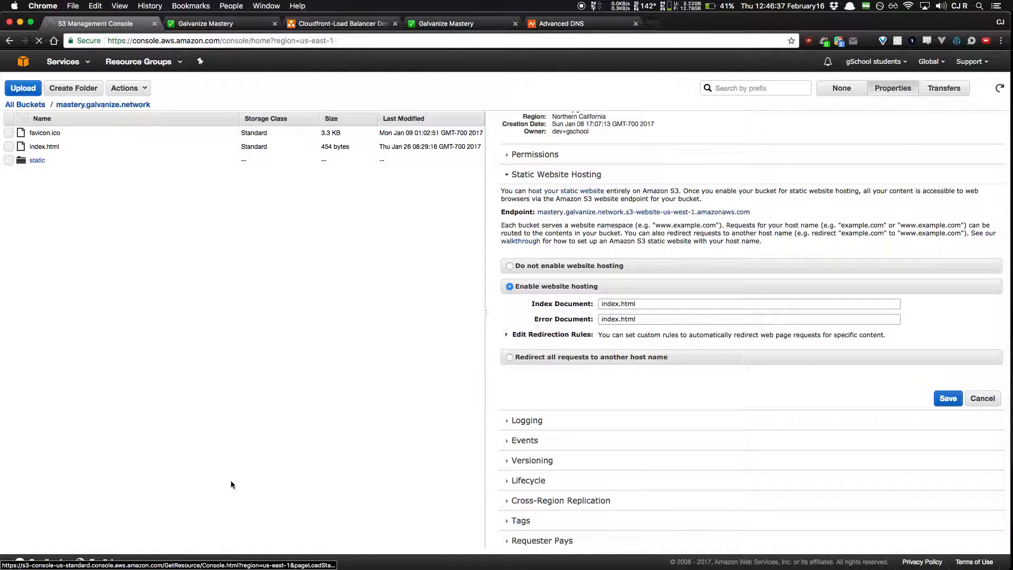
scroll(147, 337, "down", 5)
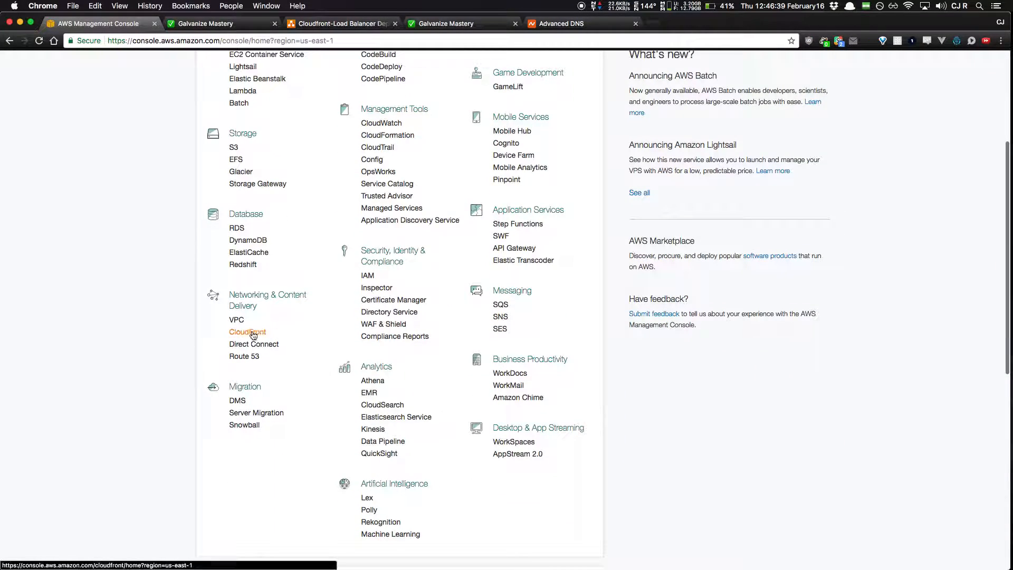
left_click(249, 331)
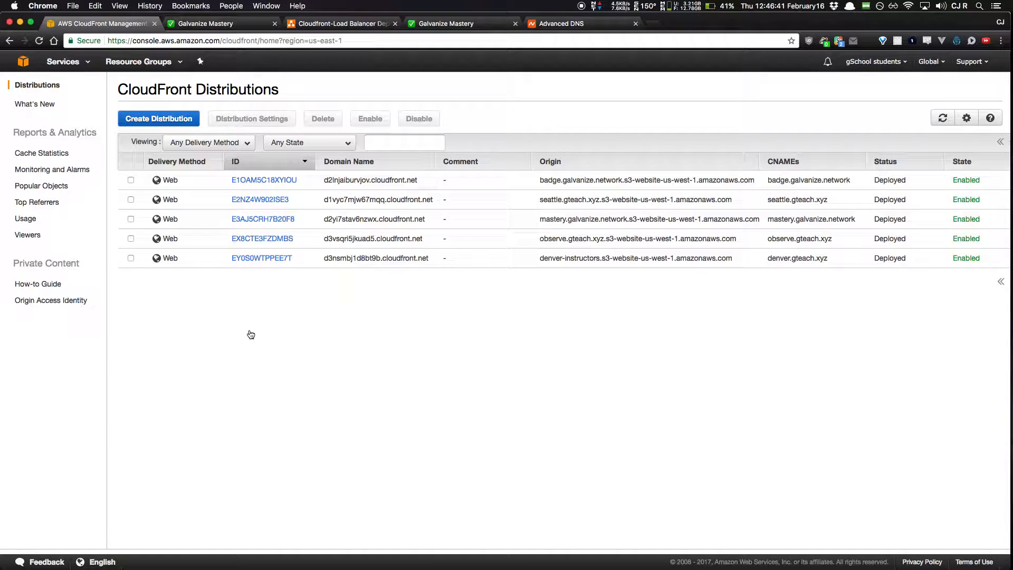
left_click(167, 118)
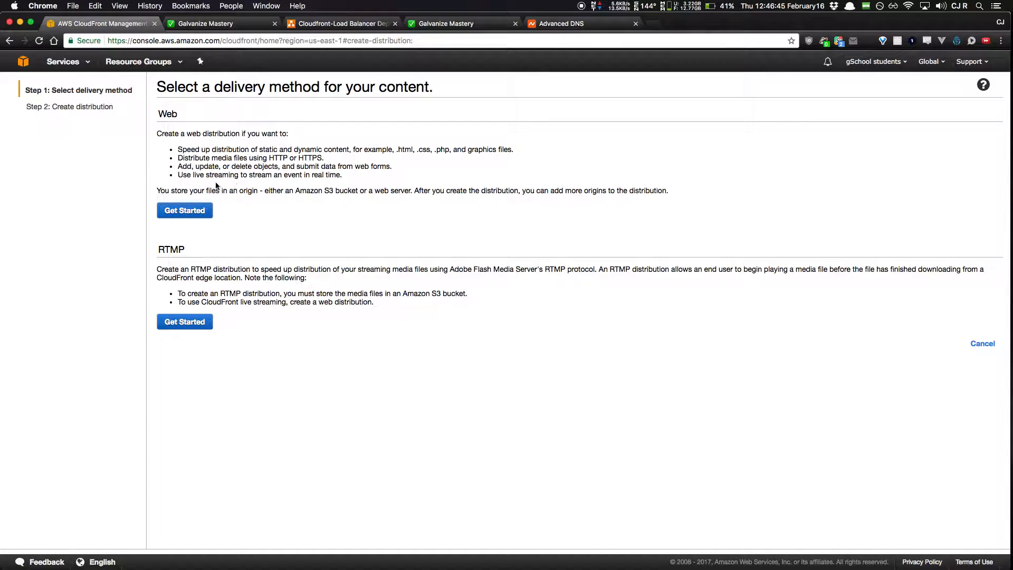
left_click(191, 211)
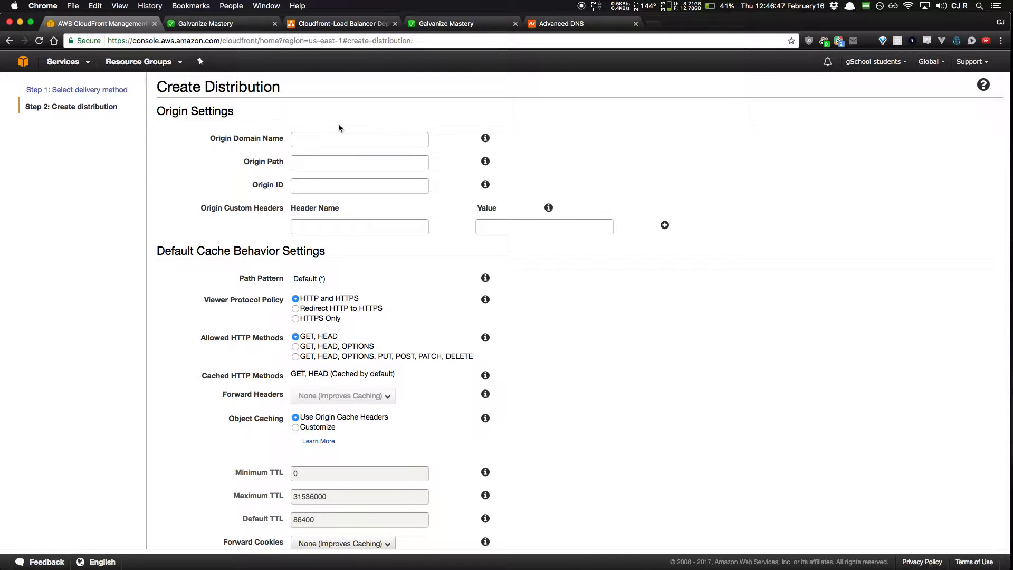
Step: Choose the mastery.galvanize.network S3 bucket from the suggestions as the Origin Domain Name
left_click(323, 139)
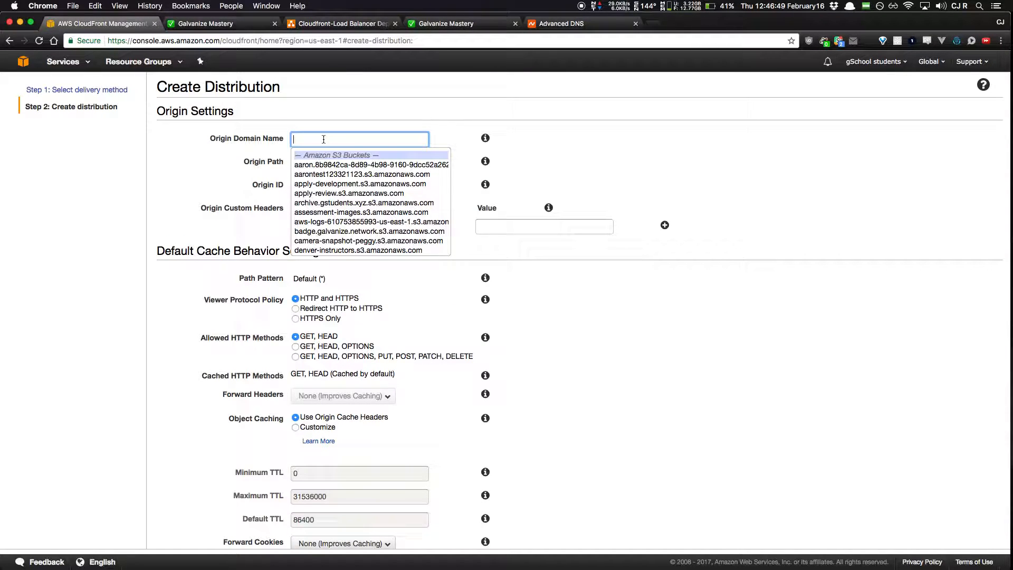
scroll(351, 211, "down", 4)
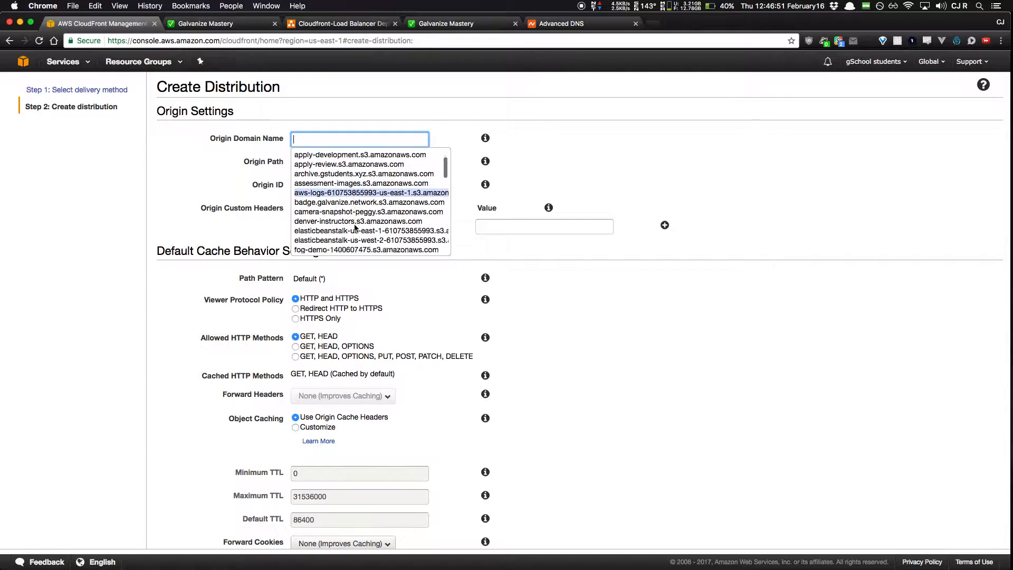
scroll(355, 227, "down", 10)
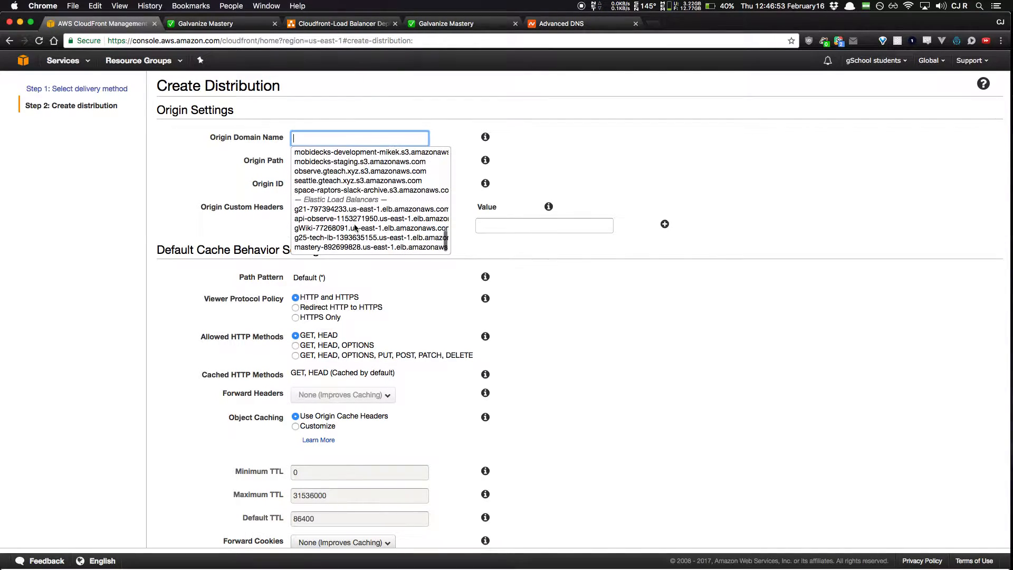
scroll(364, 164, "up", 3)
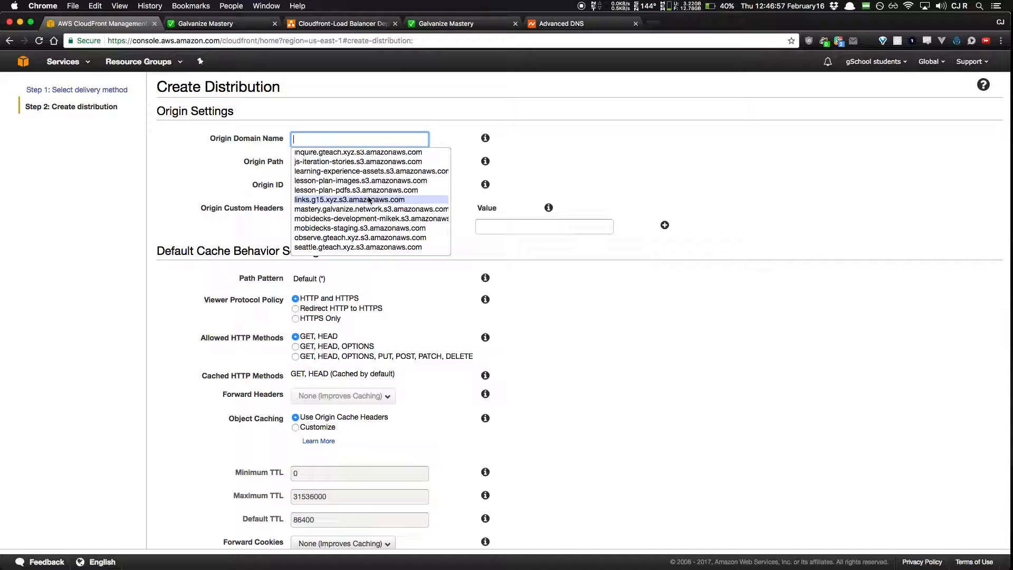
scroll(368, 200, "down", 3)
scroll(368, 200, "up", 2)
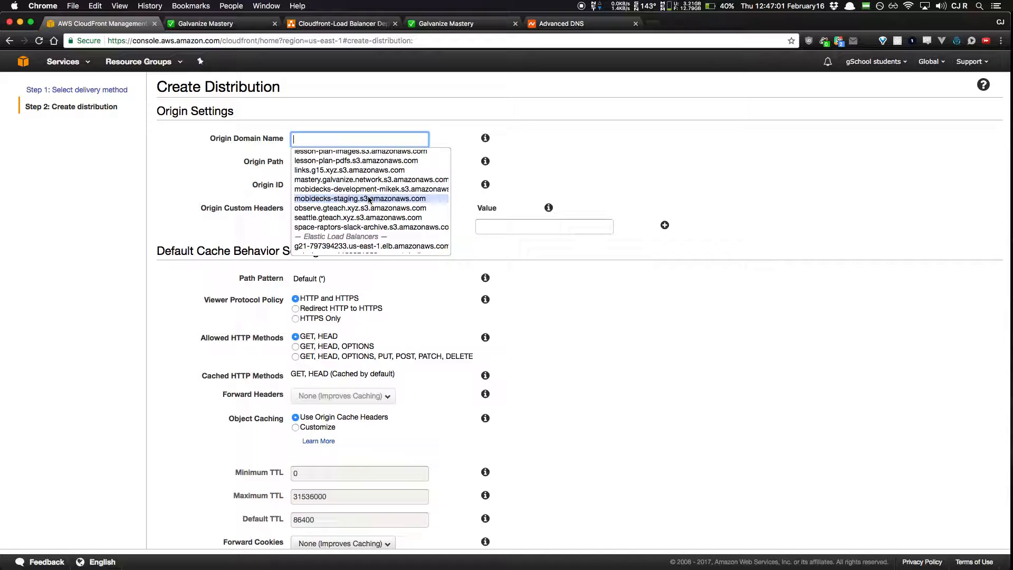
scroll(368, 200, "up", 2)
scroll(368, 200, "up", 1)
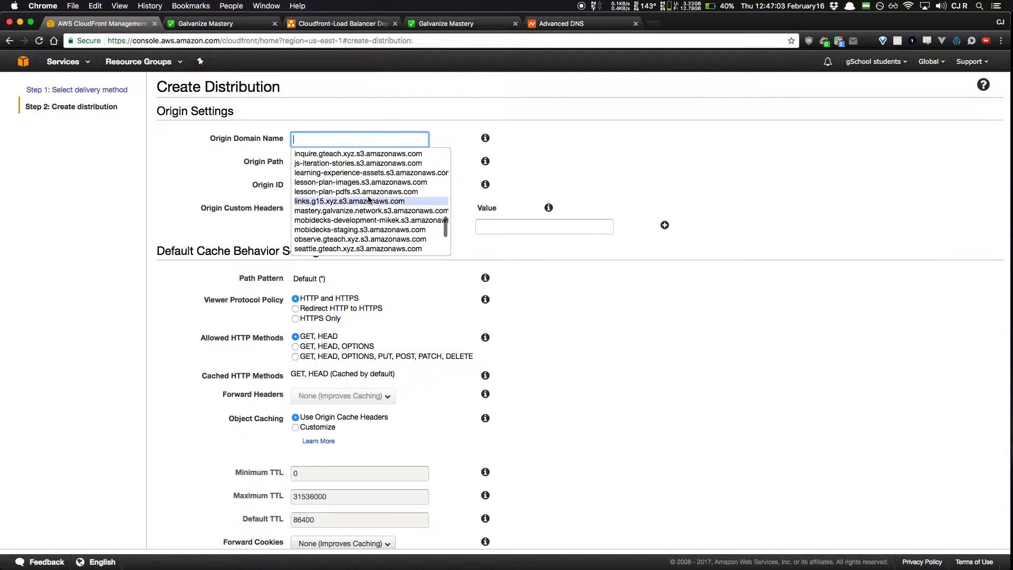
left_click(345, 211)
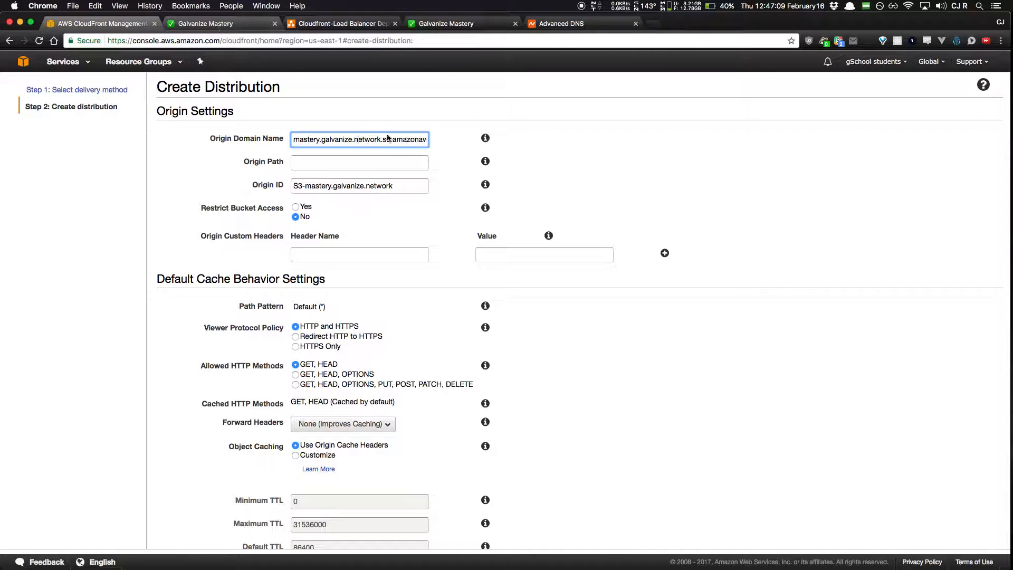
Step: Set the Origin Domain Name to the endpoint copied from the site's address, mastery.galvanize.network.s3-website-us-west-1.amazonaws.com
left_click(211, 25)
key("ctrl+Tab")
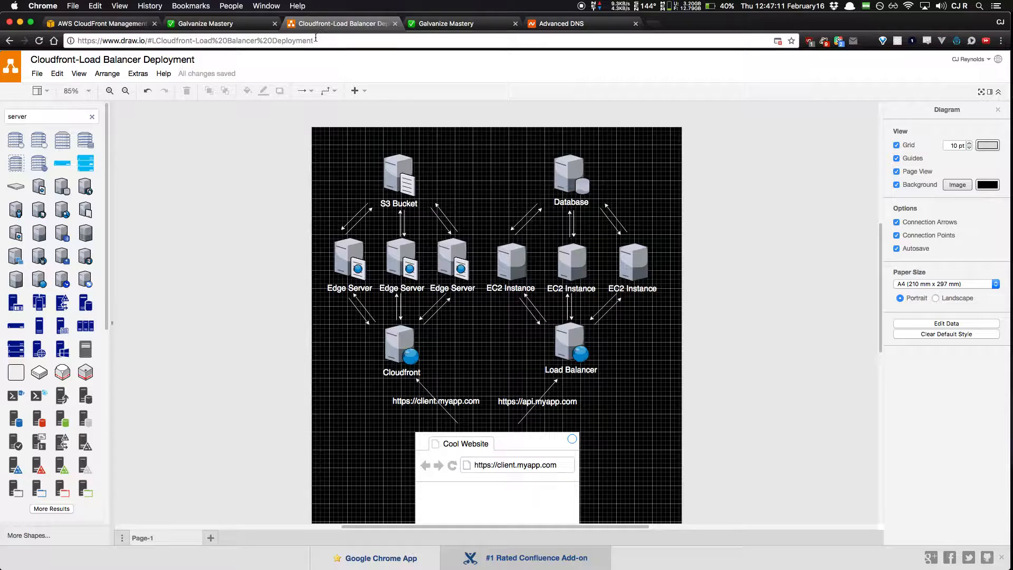
left_click(222, 25)
left_click_drag(305, 40, 78, 41)
key("super+c")
left_click(103, 22)
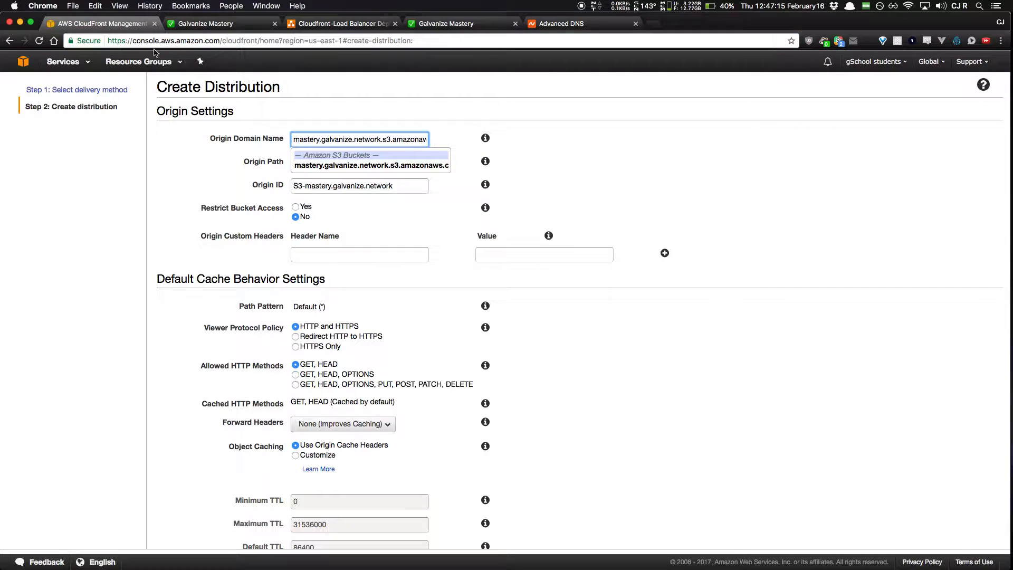
triple_click(324, 139)
key("super+v")
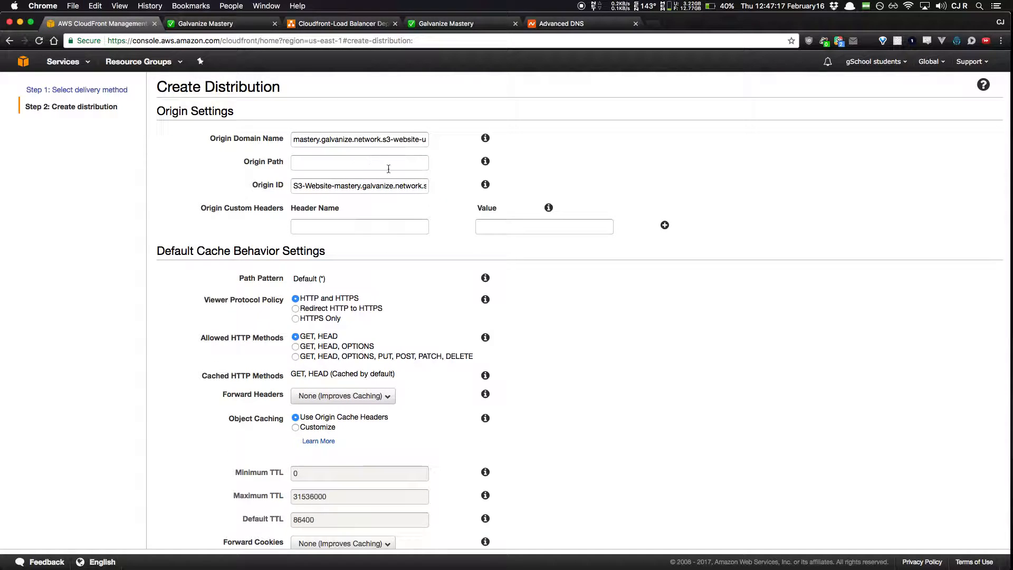
Step: Leave the Origin Path empty and set the Viewer Protocol Policy to Redirect HTTP to HTTPS
left_click(353, 164)
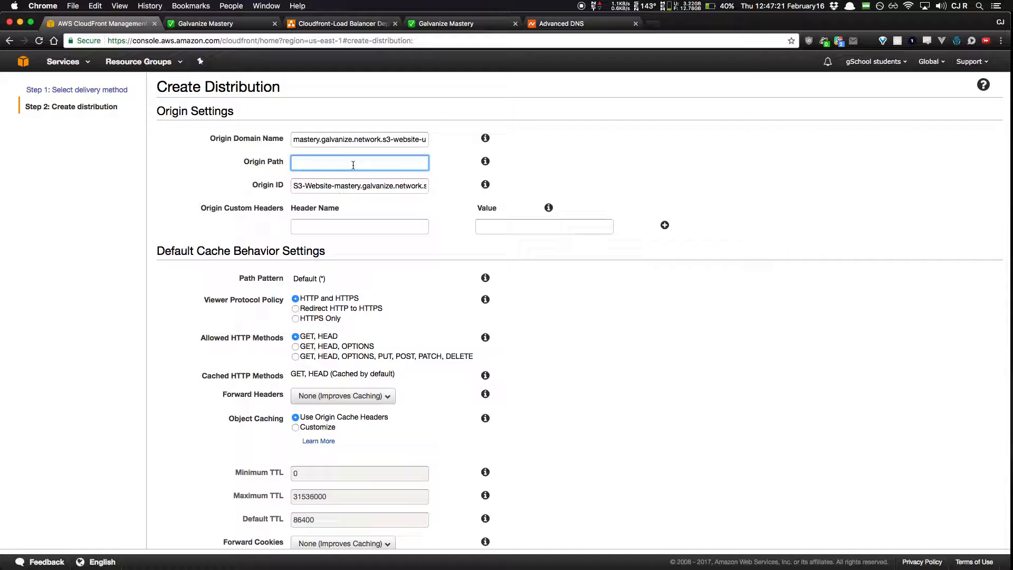
scroll(353, 165, "down", 3)
scroll(403, 242, "up", 3)
scroll(403, 242, "down", 6)
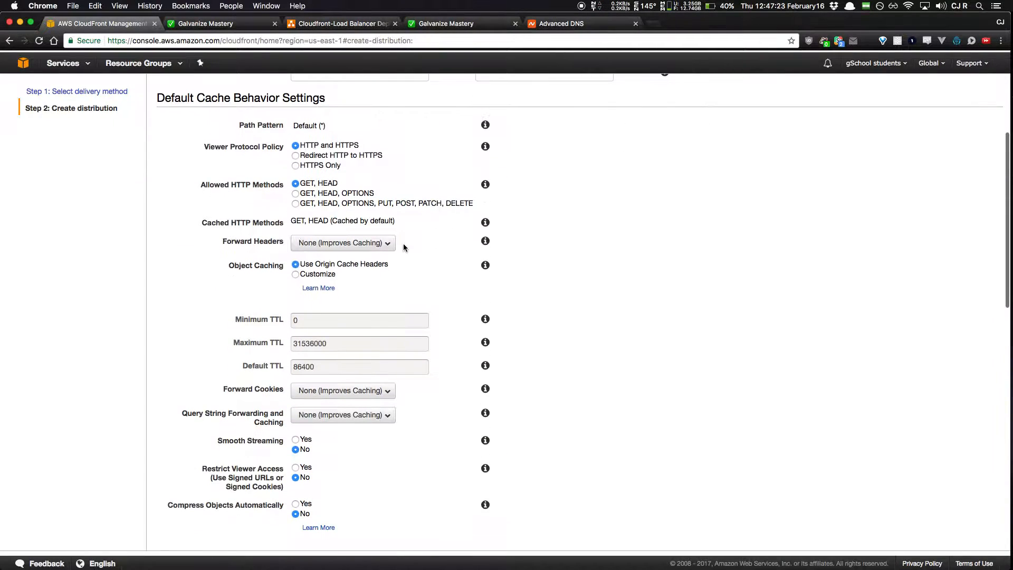
left_click(303, 164)
left_click(334, 153)
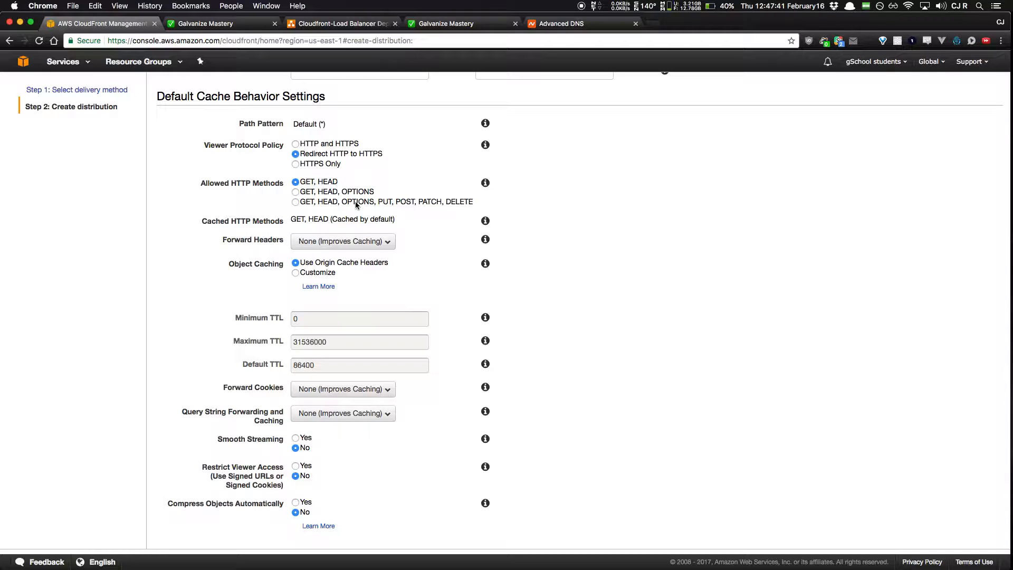
Step: Examine the default cache behavior settings, including the available Query String Forwarding and Caching options
scroll(357, 205, "down", 1)
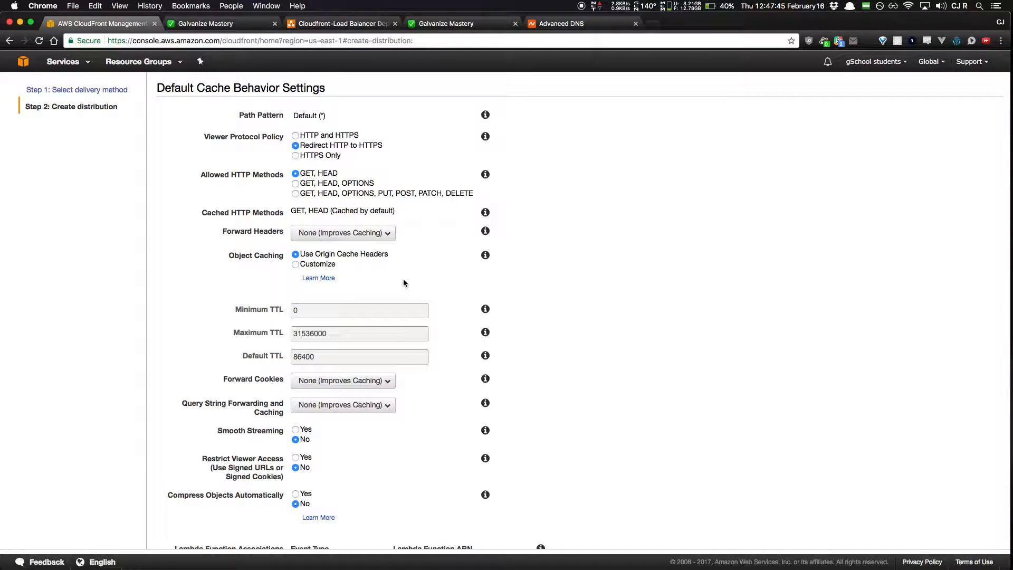
scroll(403, 279, "down", 3)
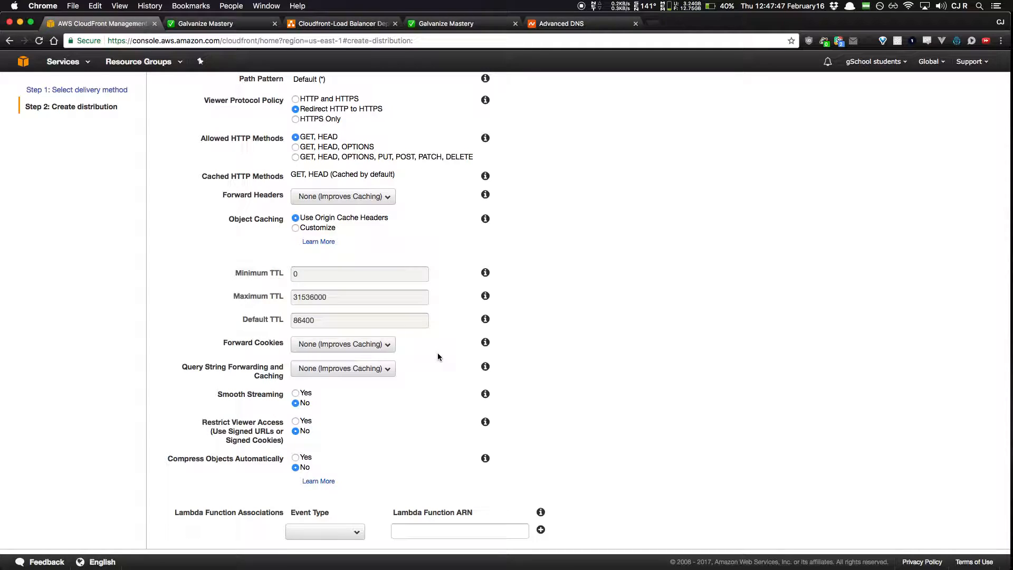
scroll(438, 356, "down", 3)
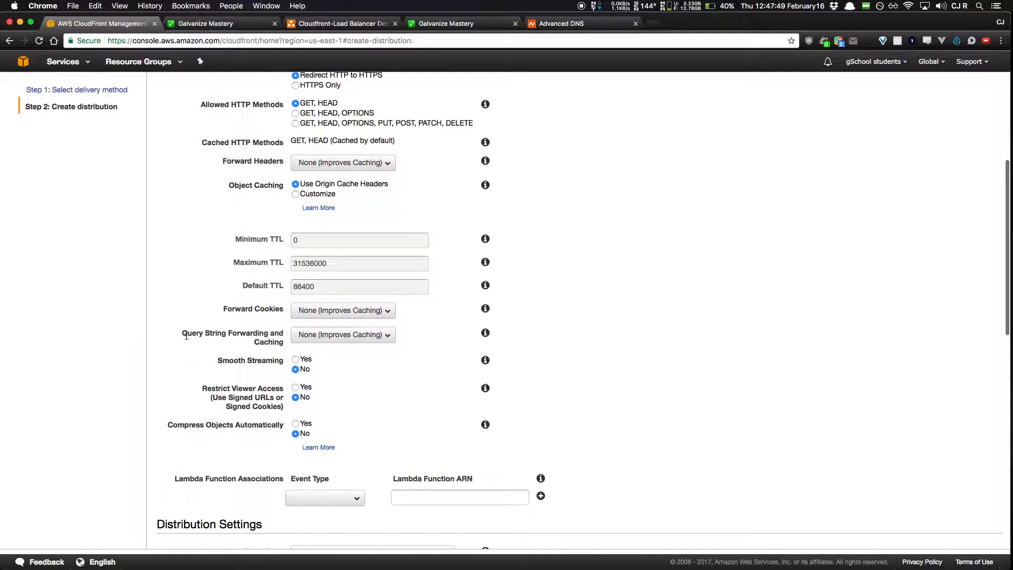
left_click_drag(181, 336, 284, 345)
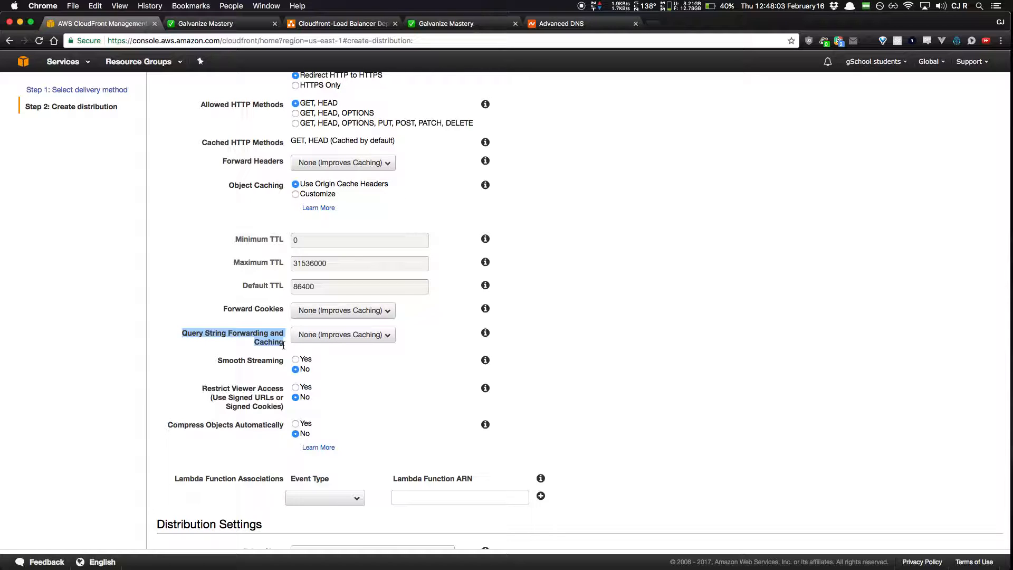
left_click(337, 337)
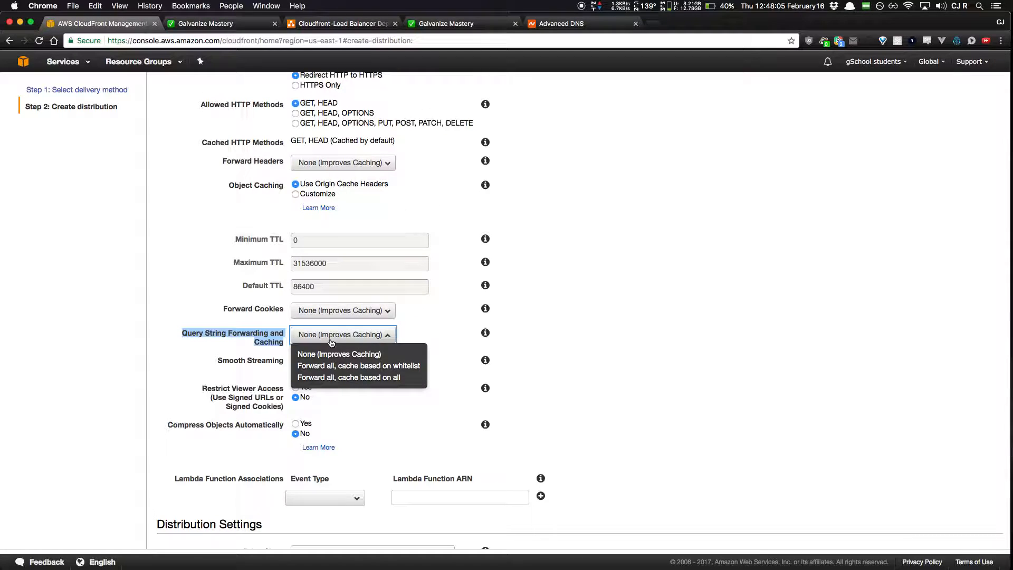
left_click(421, 324)
left_click(422, 325)
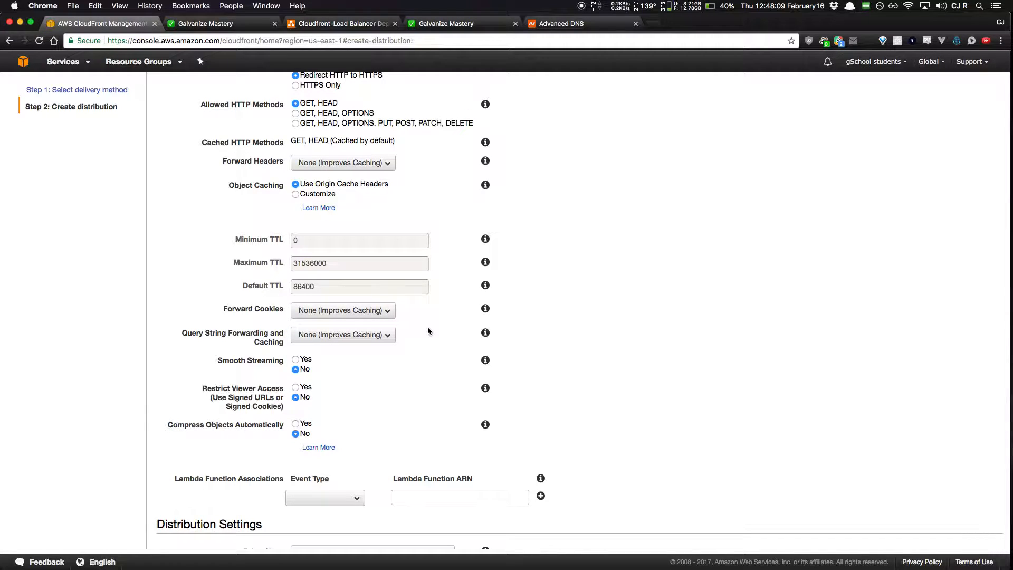
scroll(427, 330, "down", 1)
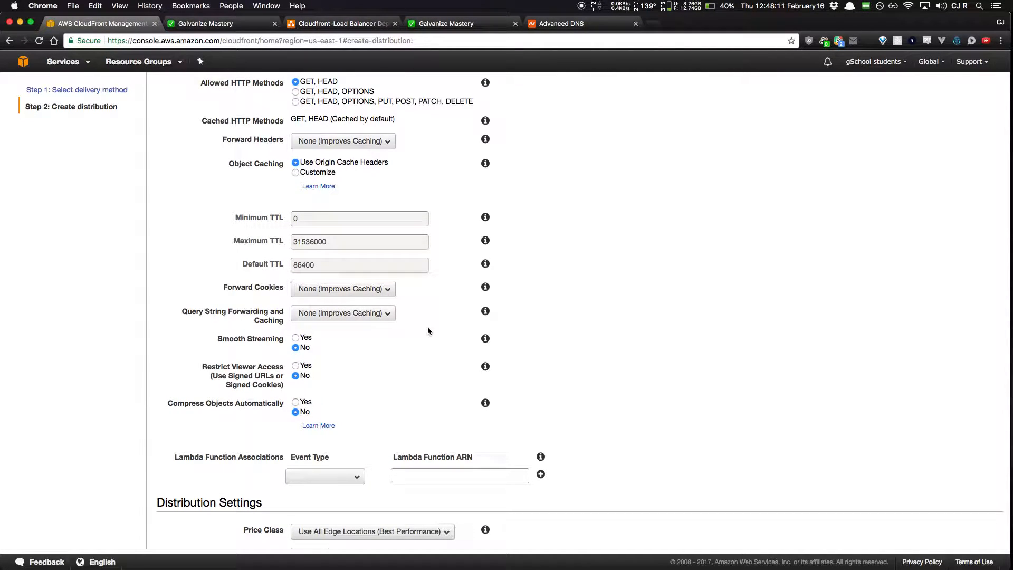
left_click(344, 315)
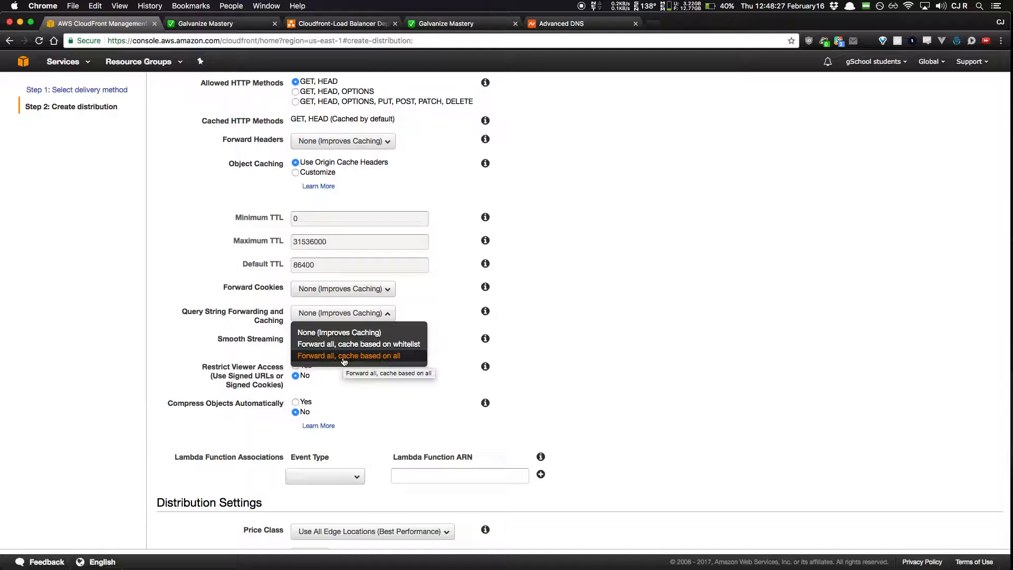
left_click(607, 331)
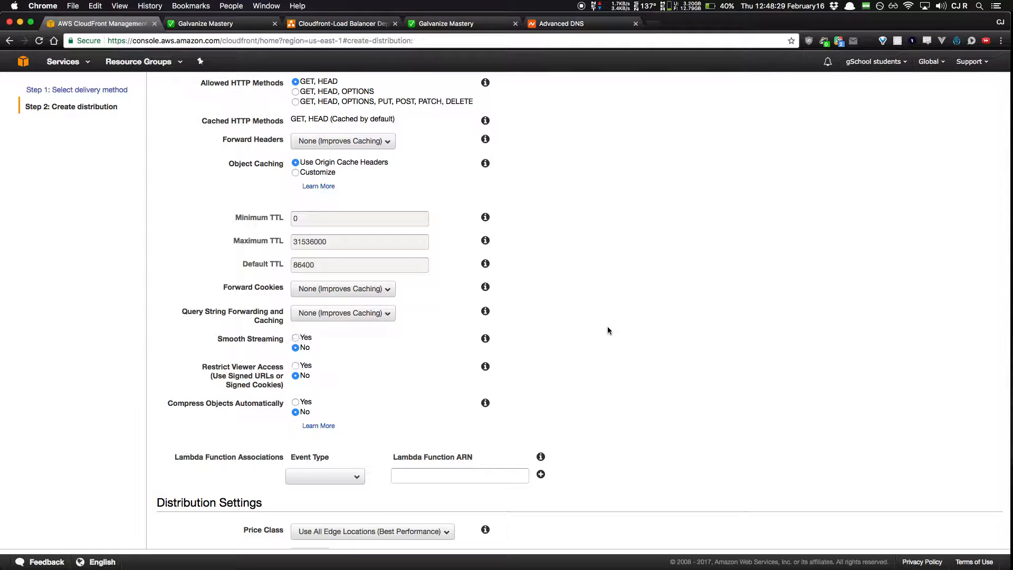
Step: In the Distribution Settings, set the Price Class to Use Only US, Canada and Europe
scroll(634, 316, "down", 5)
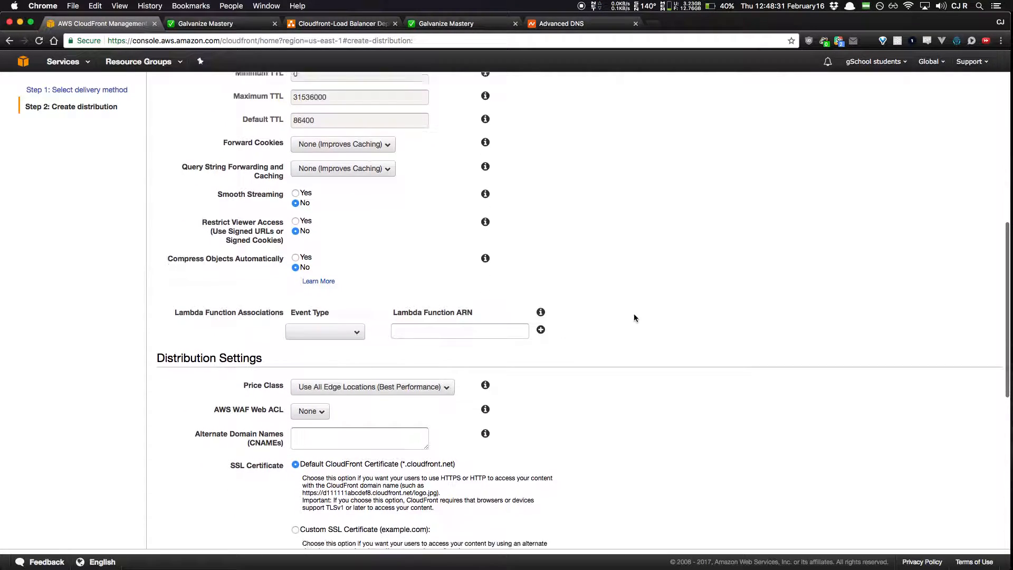
scroll(633, 314, "down", 2)
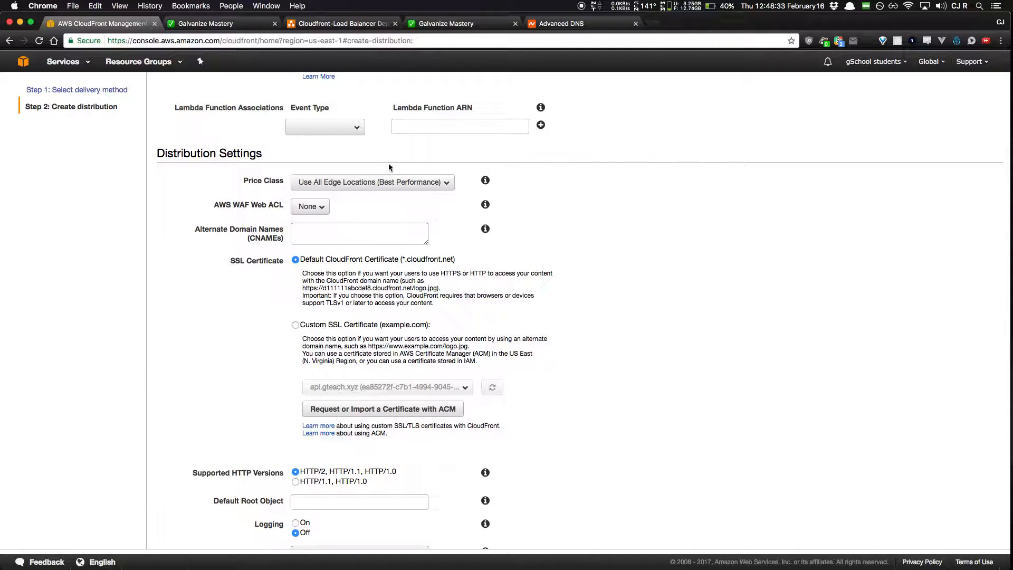
left_click(370, 185)
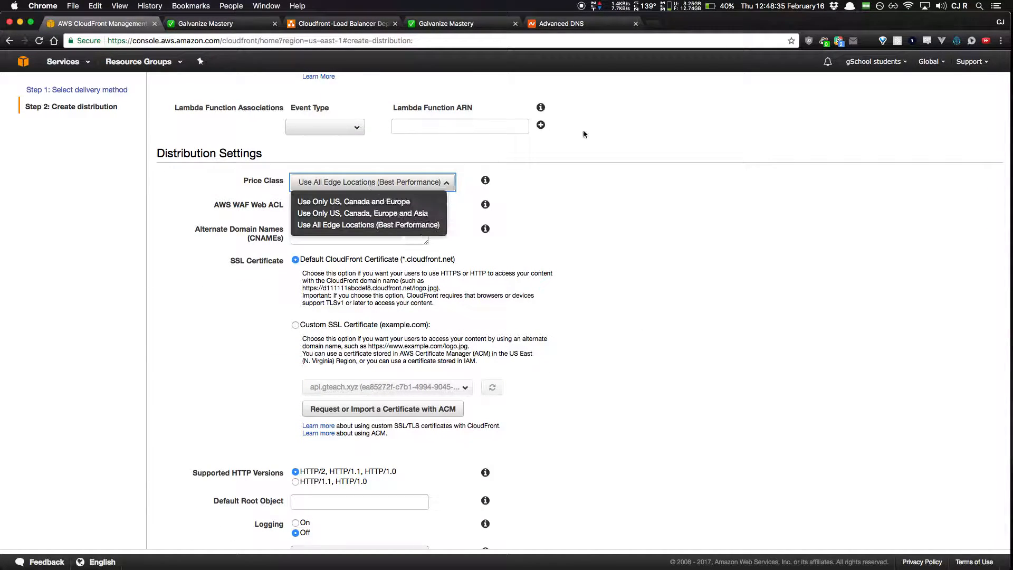
left_click(333, 203)
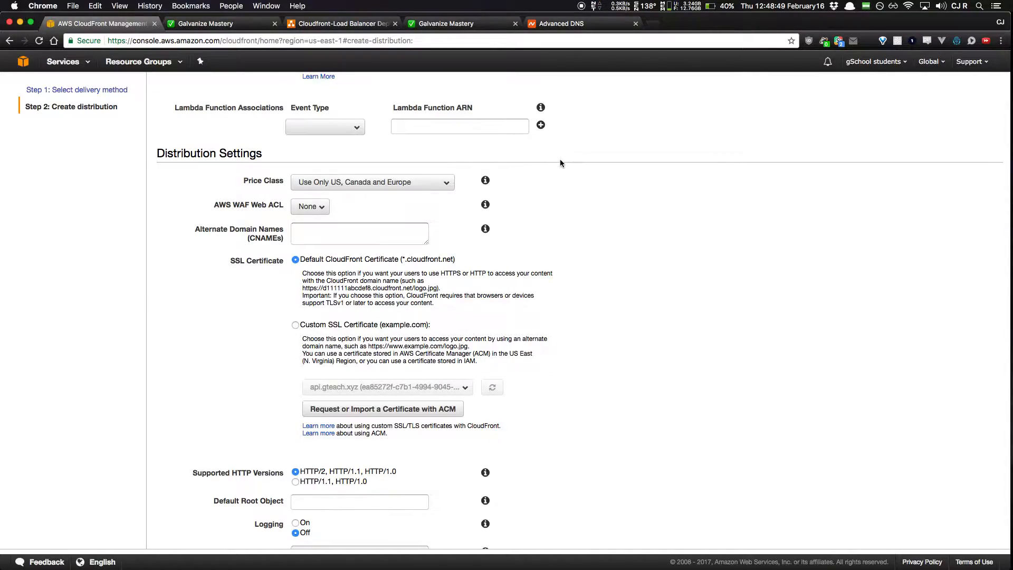
Step: Bring up the presentation's CloudFront and Load Balancer architecture diagram, and return to the distribution form
key("ctrl+Up")
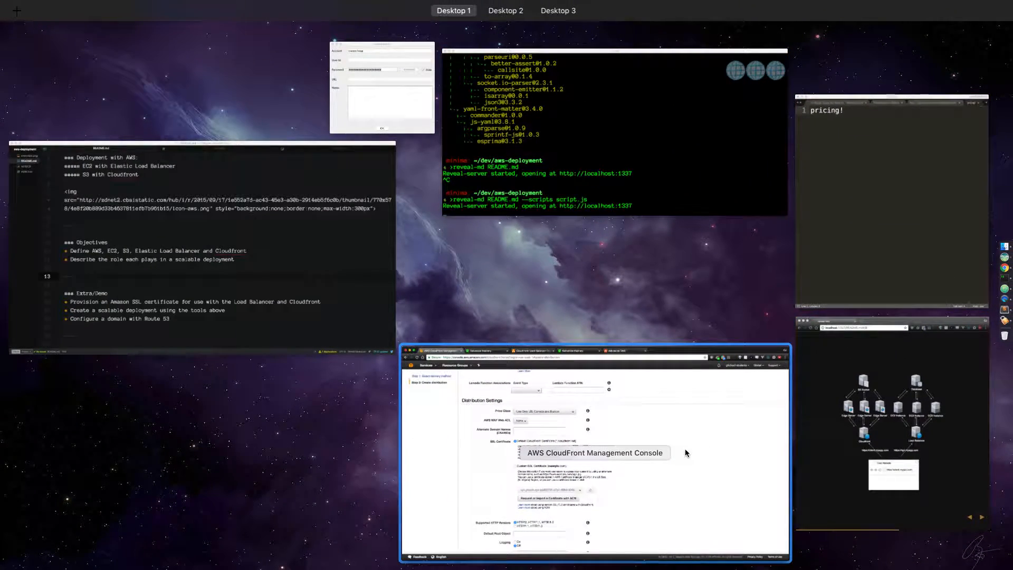
left_click(685, 448)
key("ctrl+Up")
left_click(913, 409)
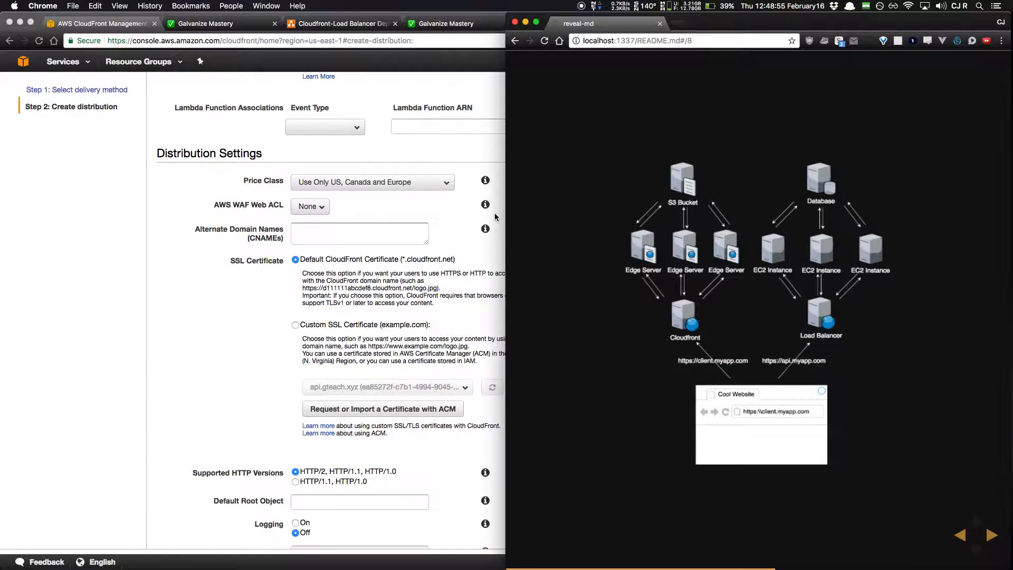
left_click(202, 268)
Step: Switch the SSL Certificate to Custom SSL Certificate, choose the *.galvanize.network certificate and review the certificate list
scroll(216, 303, "down", 1)
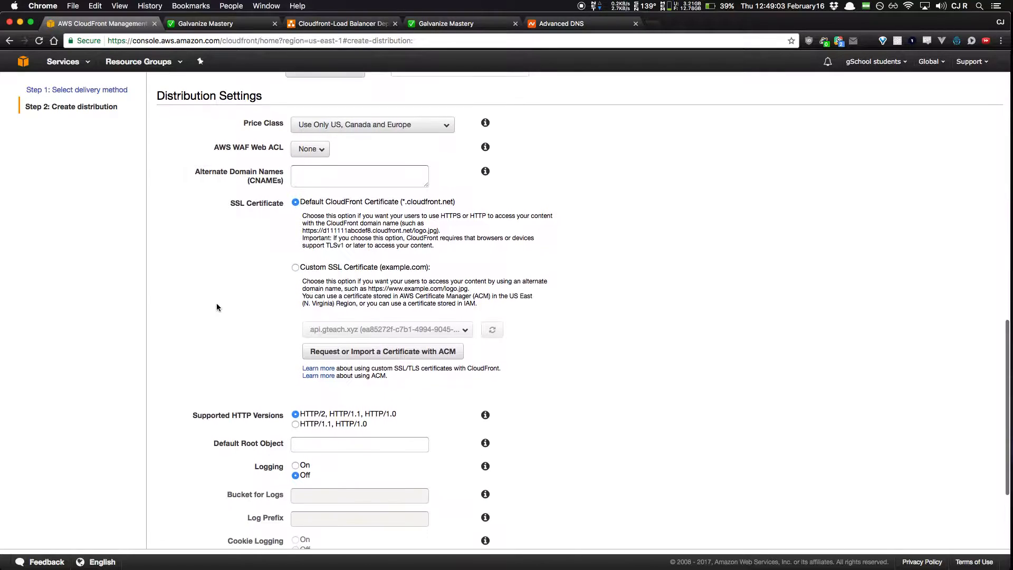
left_click(296, 264)
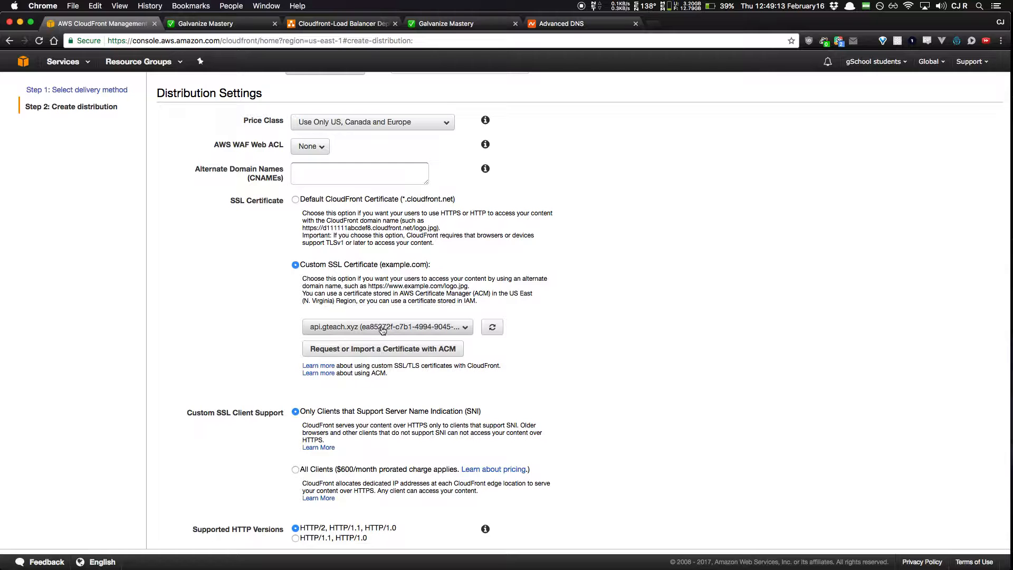
left_click(382, 327)
scroll(548, 340, "up", 1)
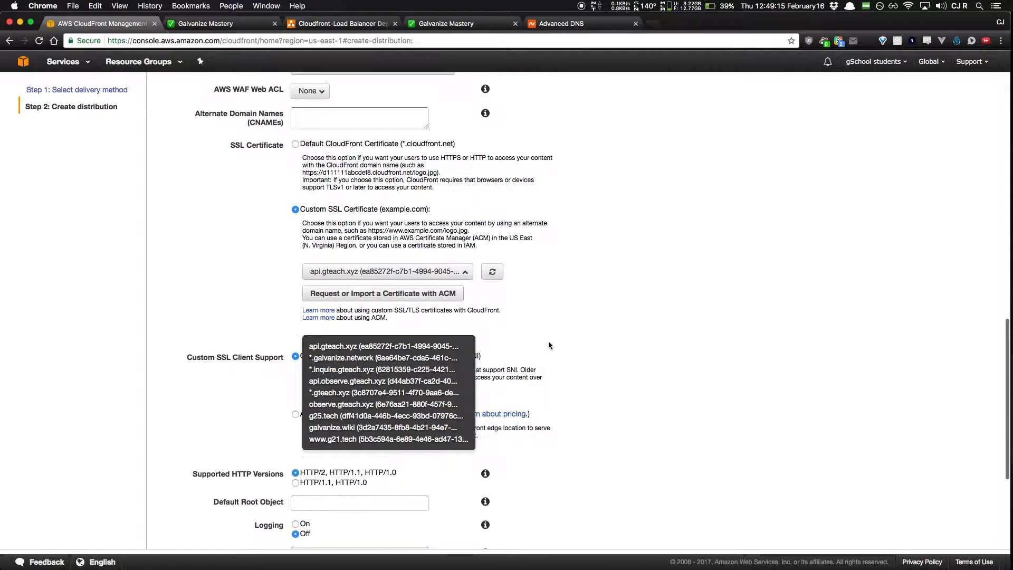
left_click(453, 293)
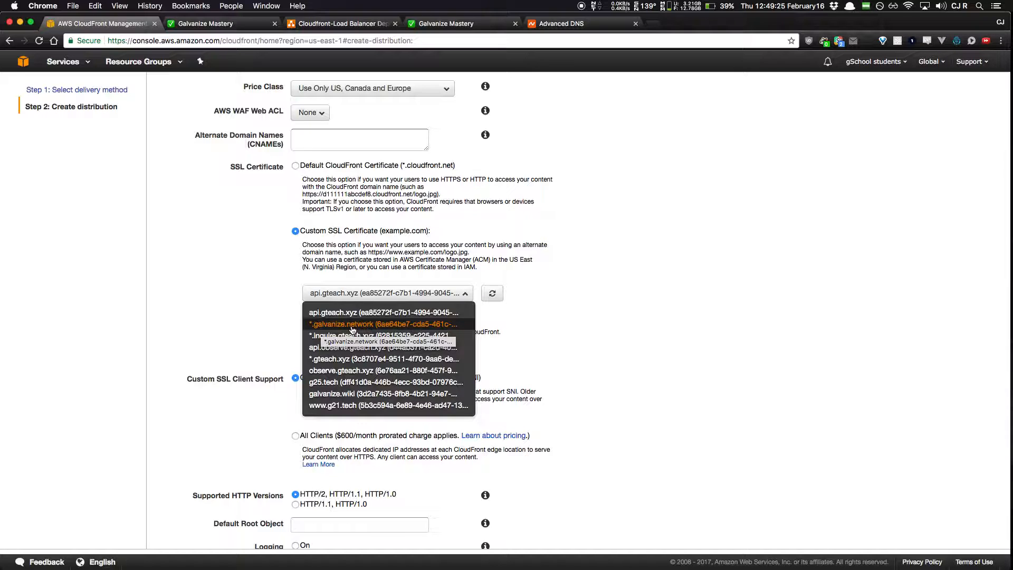
left_click(351, 330)
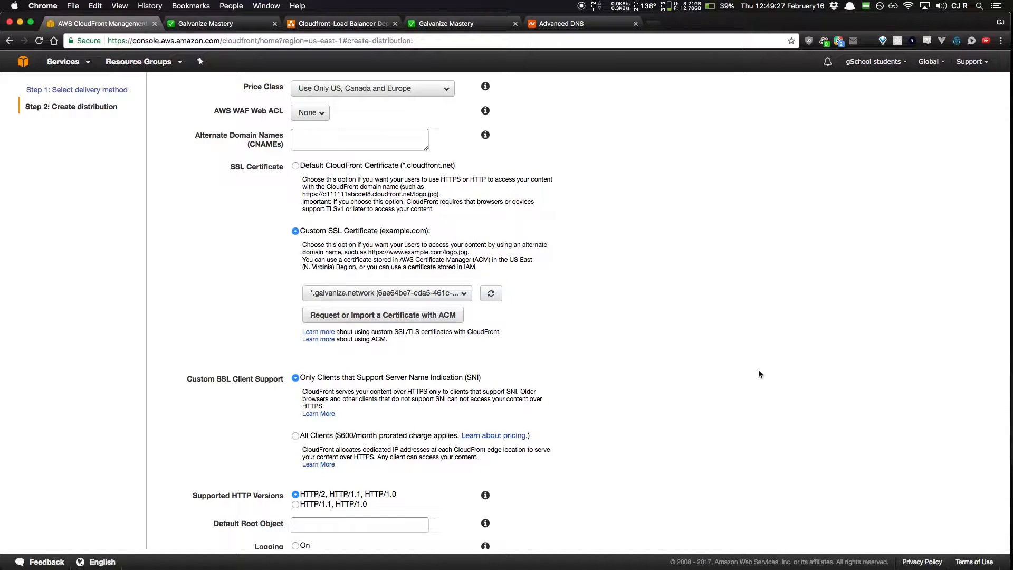
left_click(396, 293)
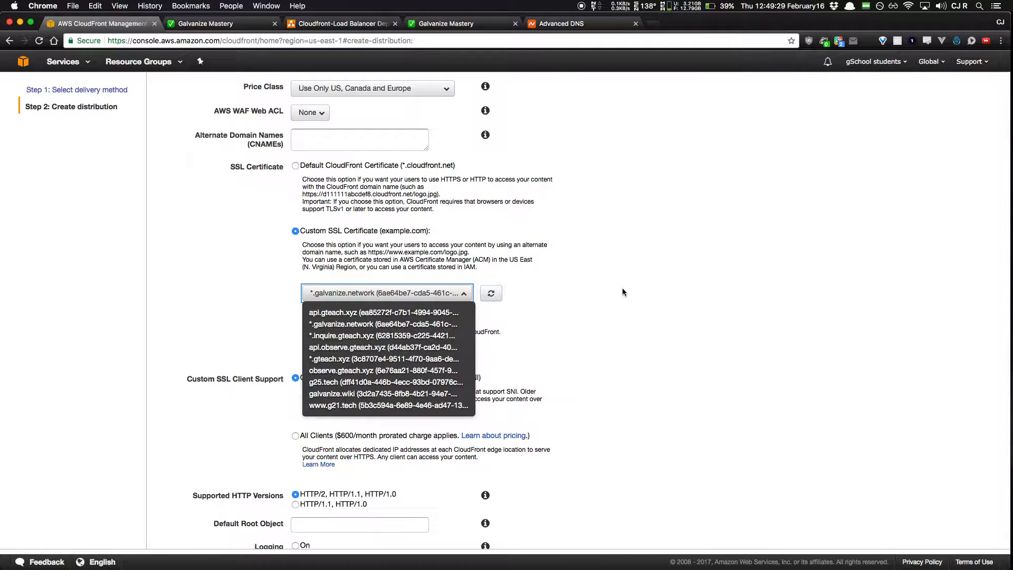
left_click(623, 292)
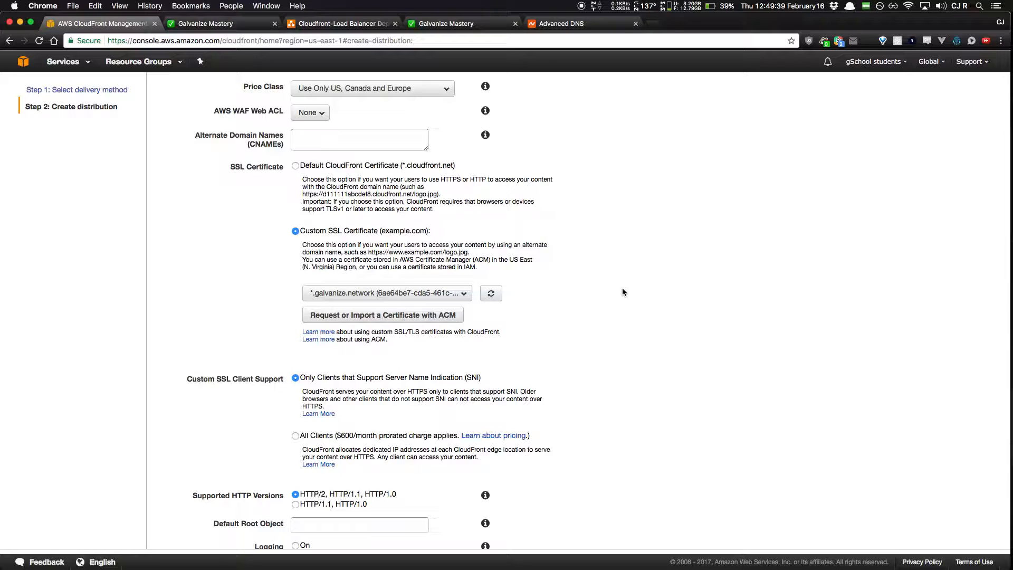
Step: Leave the distribution form for the AWS console home and open Certificate Manager
scroll(621, 293, "up", 15)
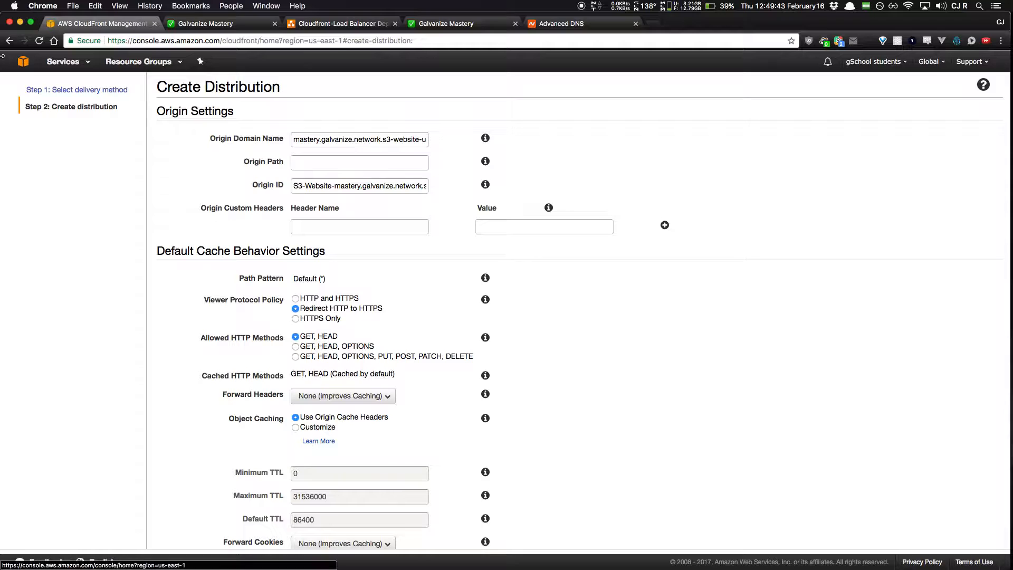
left_click(26, 63)
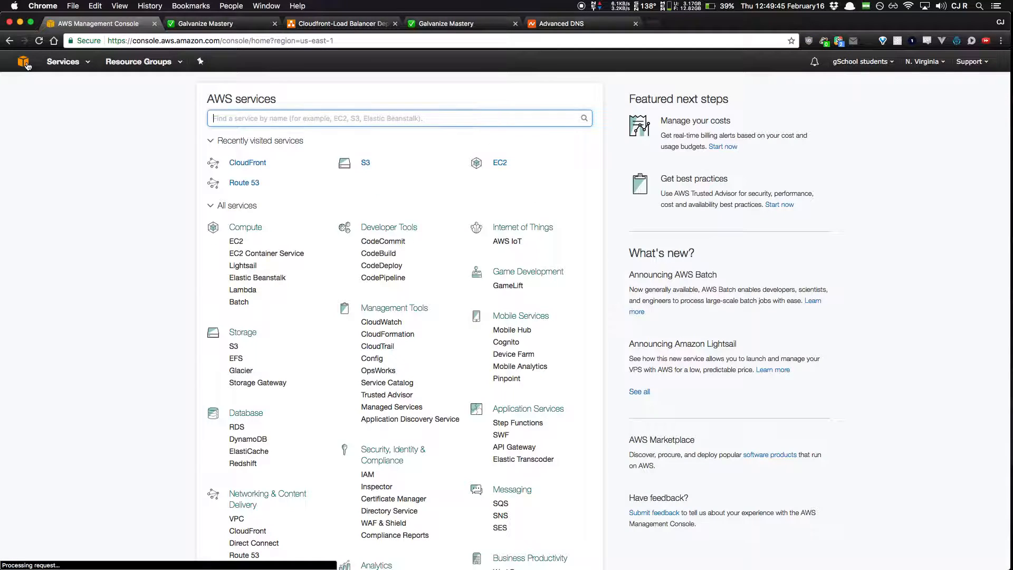
scroll(116, 251, "down", 5)
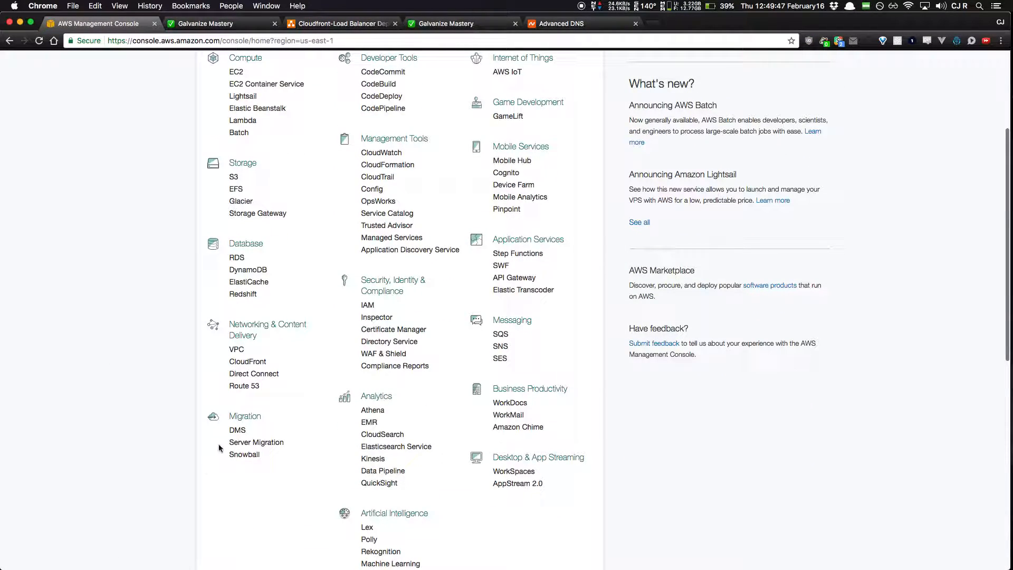
left_click(413, 330)
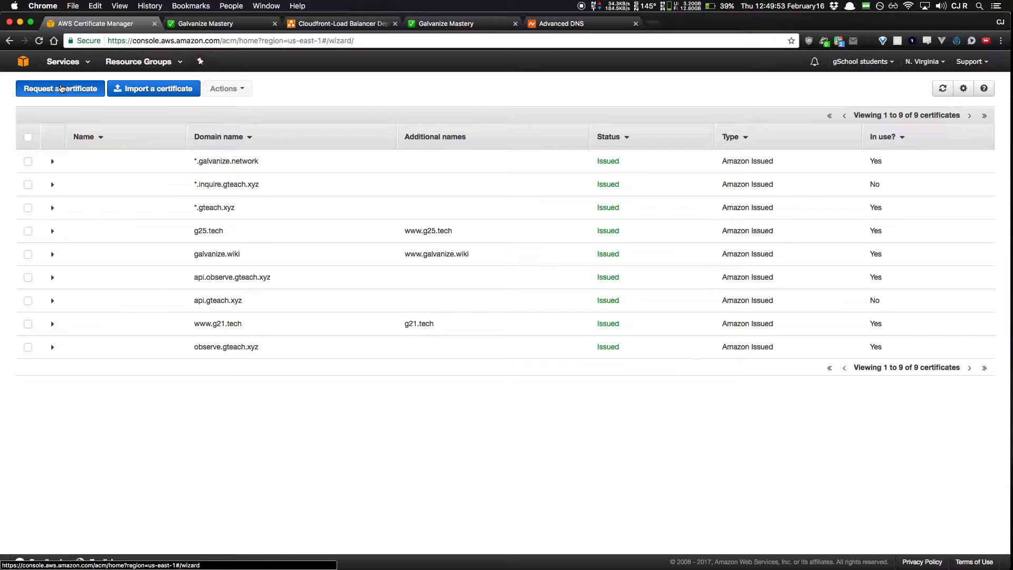
Step: Start requesting a certificate with the wildcard domain name *.cjiscool.com
left_click(63, 88)
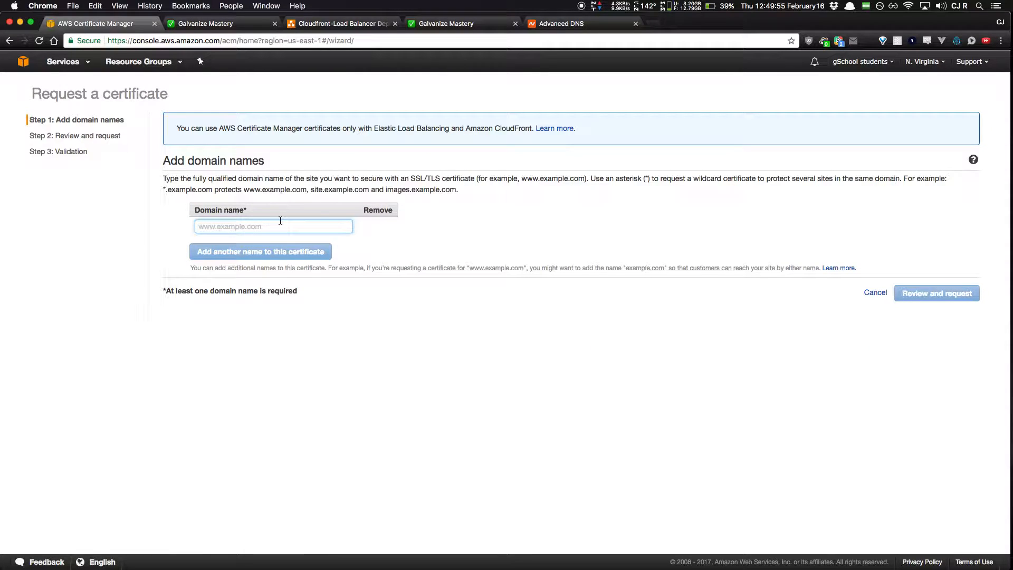
type("cjisco")
type("ol.com")
type("*.")
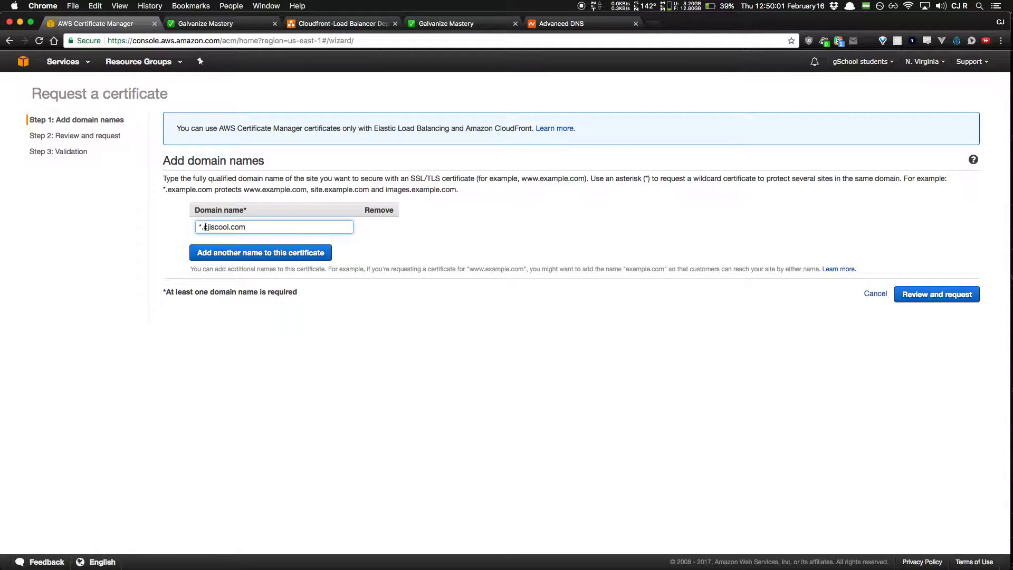
left_click(252, 229)
Step: Switch to Namecheap and examine the galvanize.network domain's catch-all email forwarding under Redirect Email
left_click(560, 23)
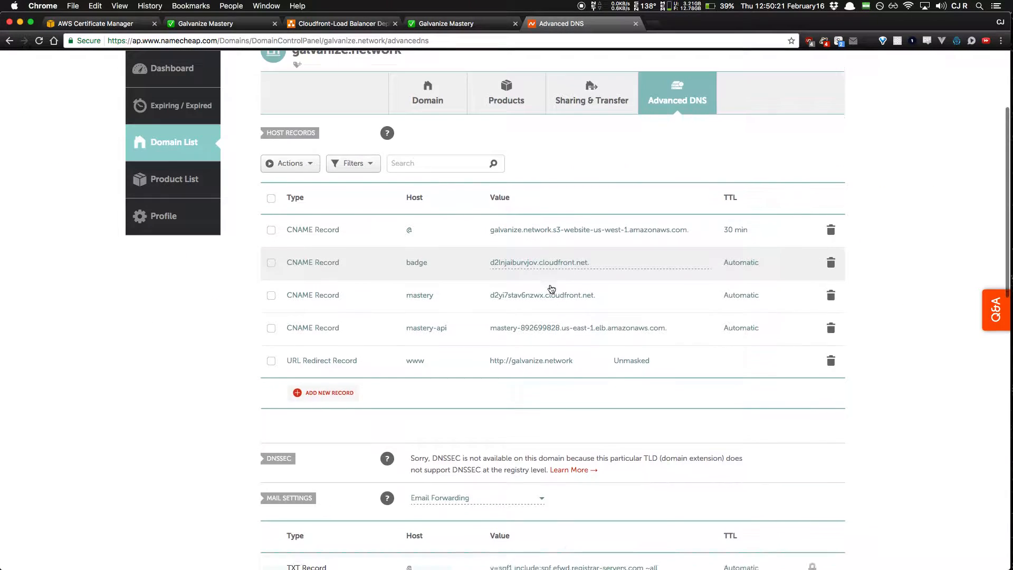
scroll(549, 287, "down", 5)
scroll(551, 288, "up", 3)
key("super+r")
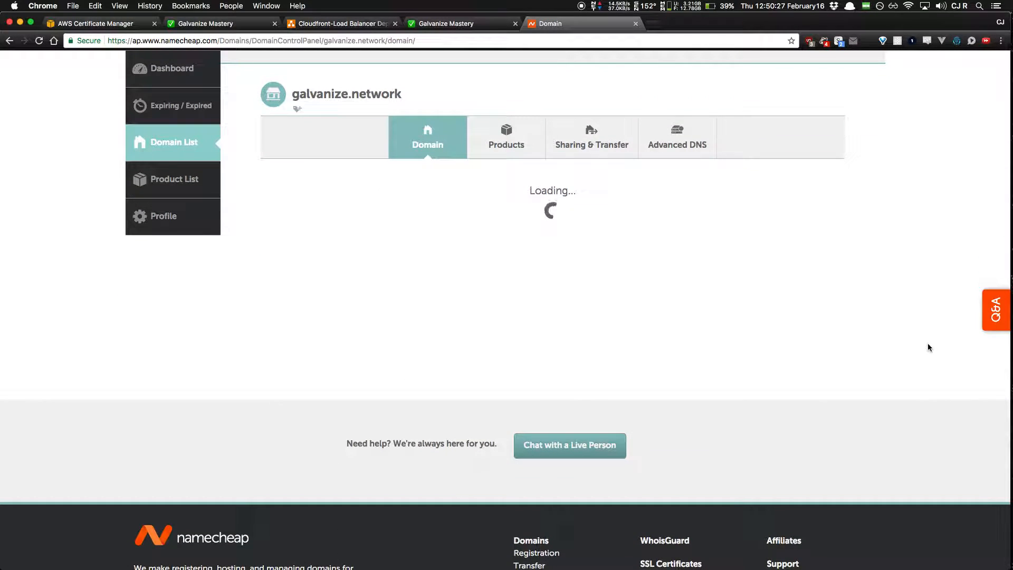
scroll(927, 342, "down", 3)
scroll(928, 347, "down", 1)
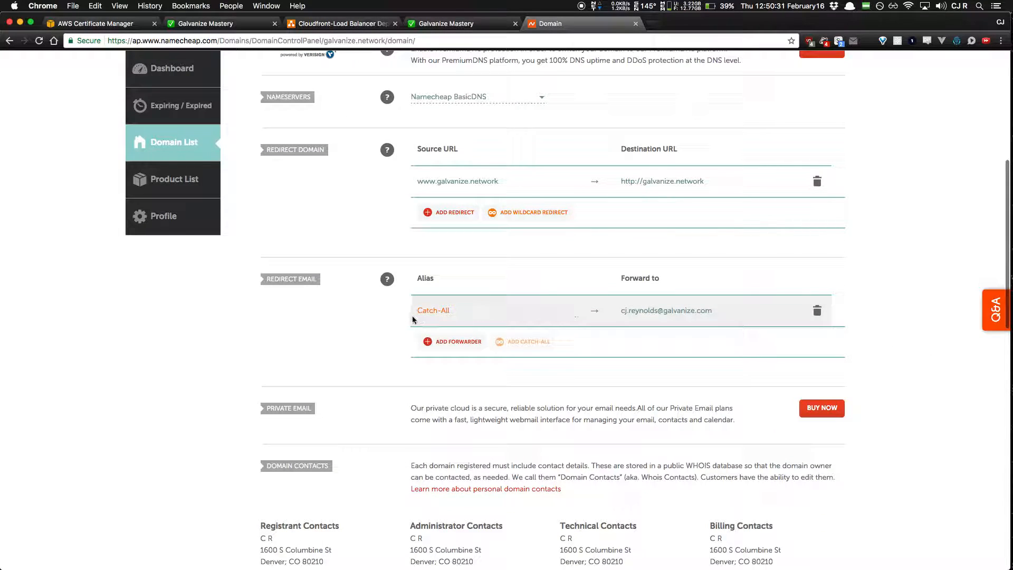
scroll(321, 365, "up", 2)
scroll(323, 368, "down", 1)
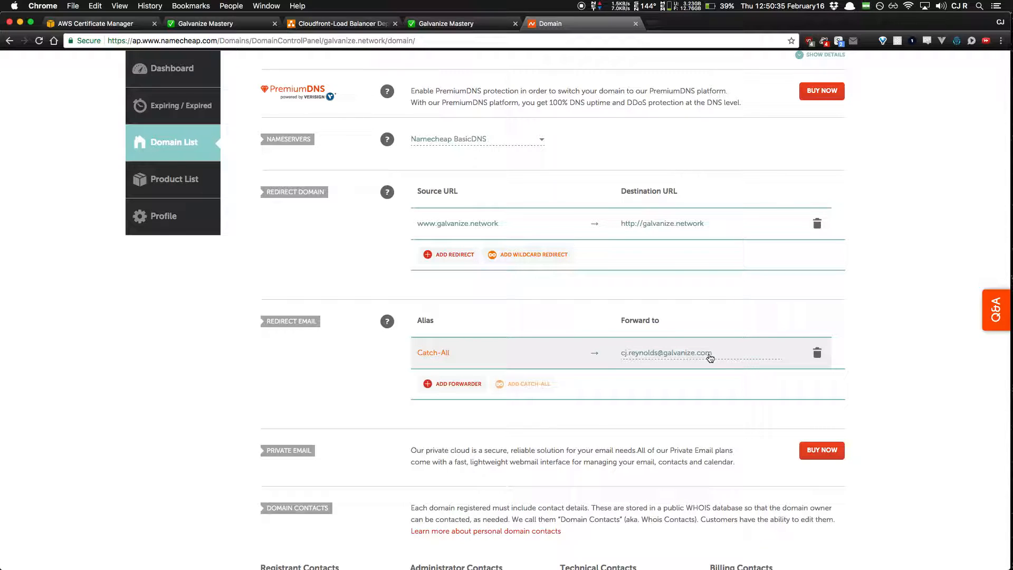
Step: Switch back to Certificate Manager, abandon the certificate request and return to the AWS console home
left_click(84, 23)
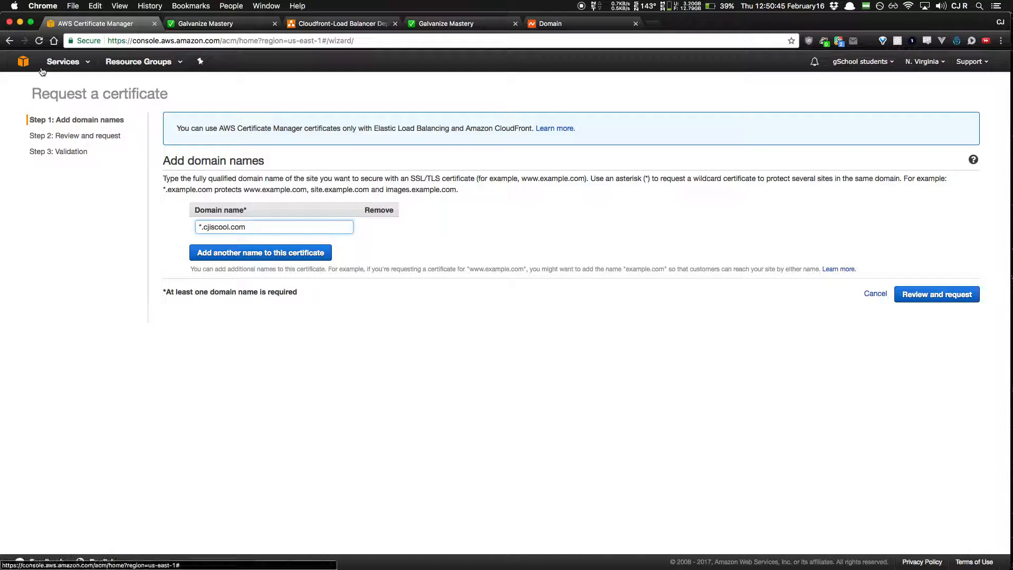
key("super+bracketleft")
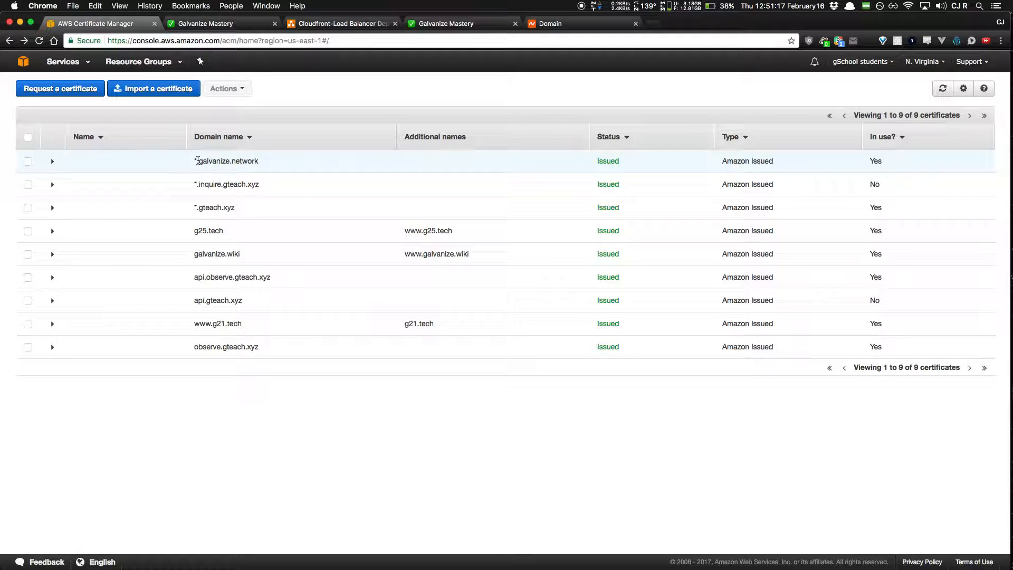
left_click(23, 61)
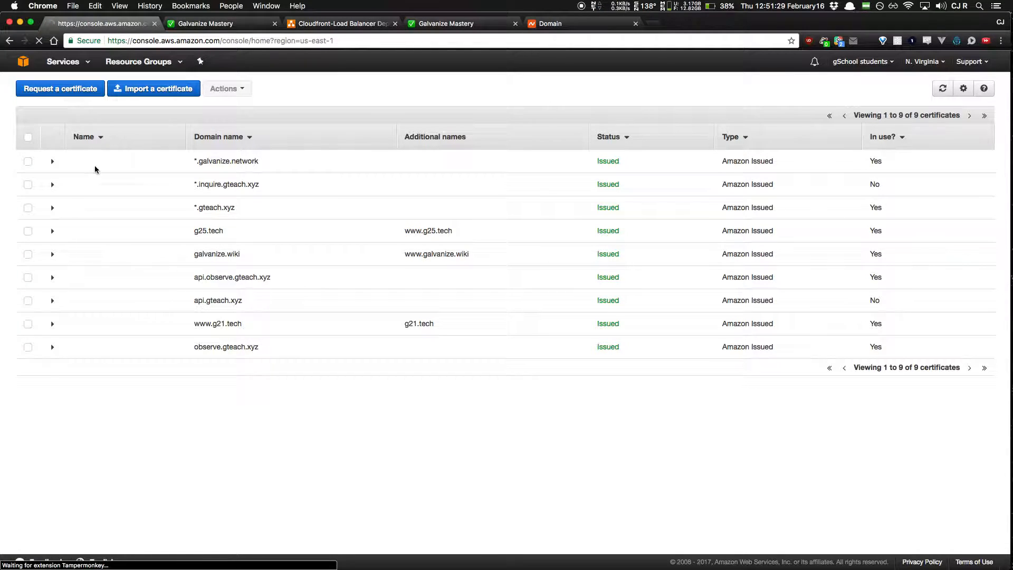
Step: Open CloudFront and examine the origin and CloudFront domain name of the badge.galvanize.network distribution
scroll(340, 268, "down", 3)
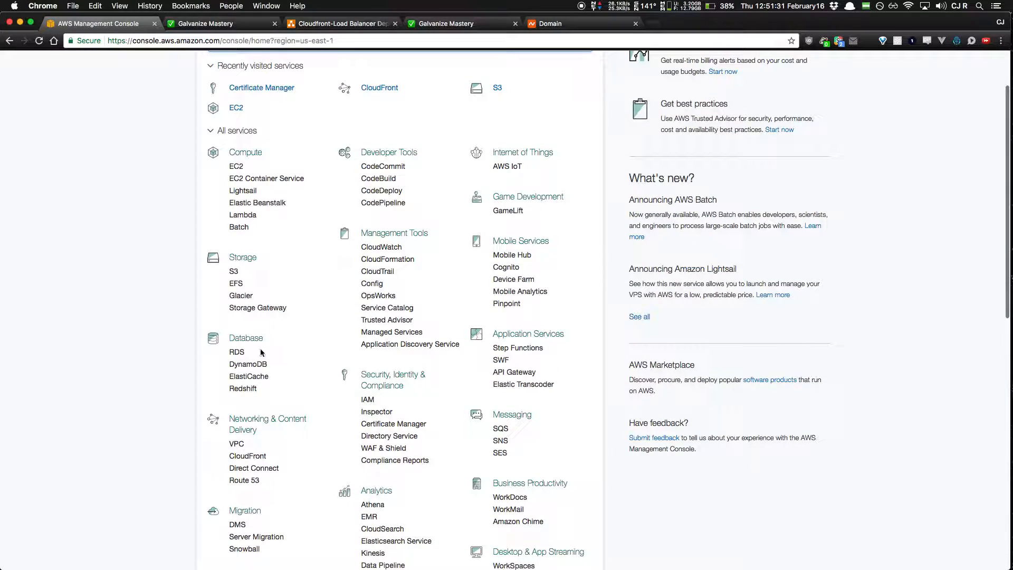
left_click(254, 460)
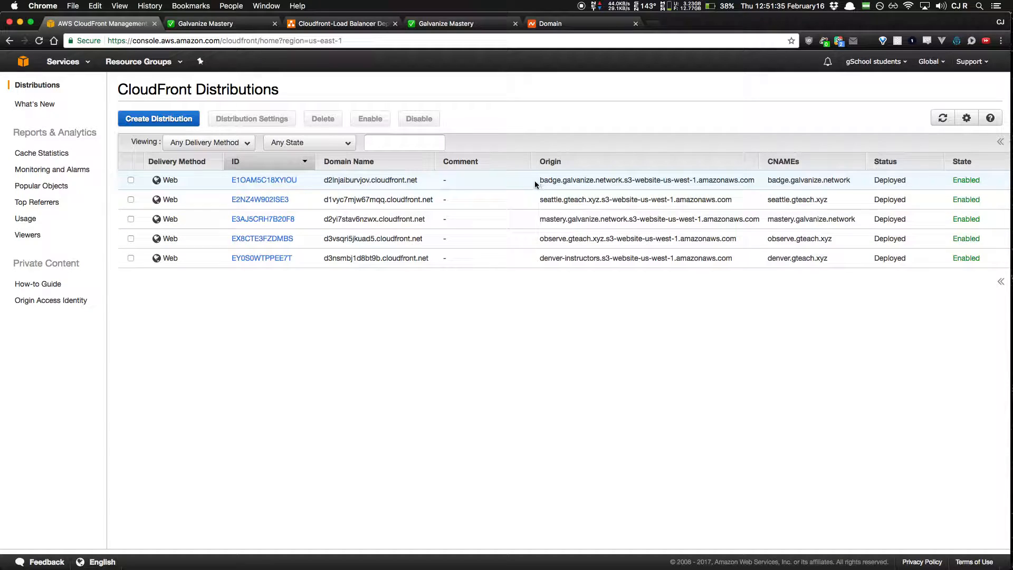
left_click_drag(535, 181, 738, 183)
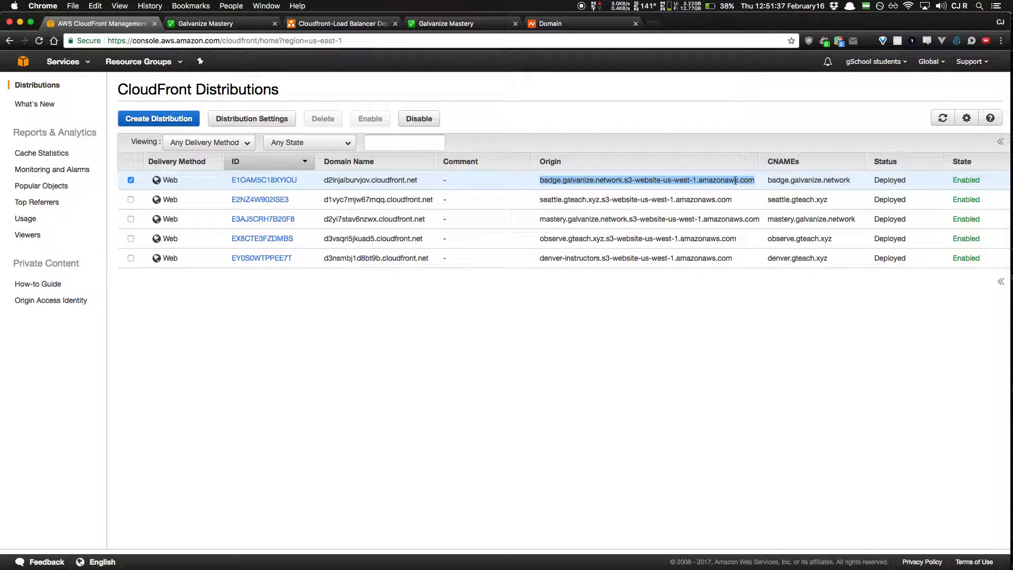
left_click(398, 375)
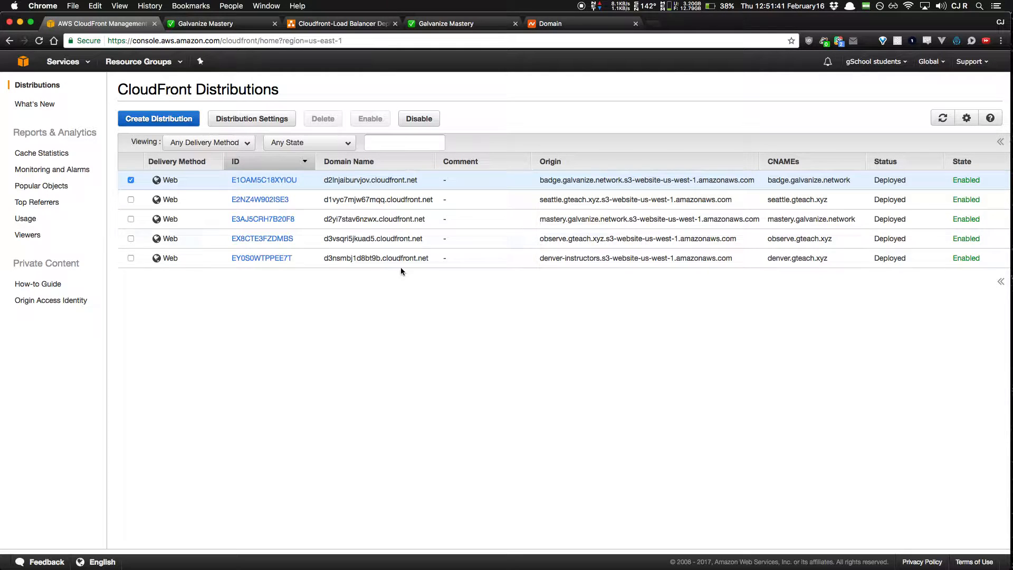
left_click_drag(418, 180, 322, 180)
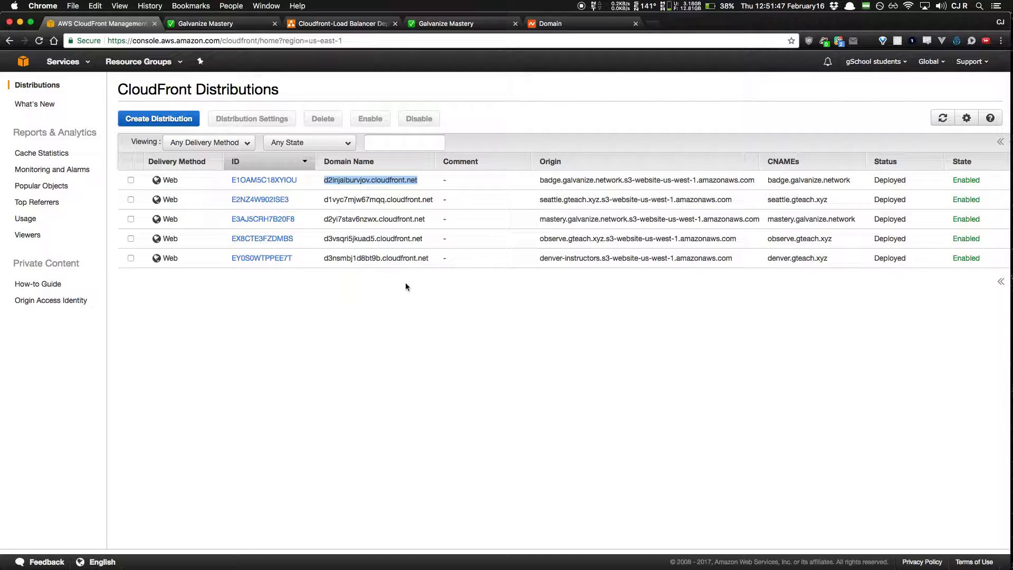
left_click(408, 178)
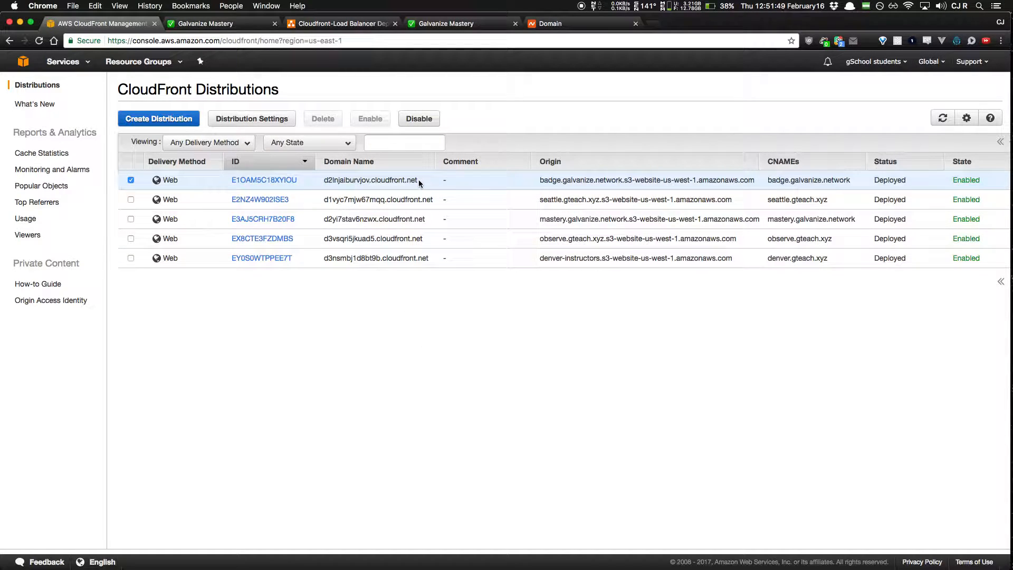
left_click_drag(419, 179, 325, 181)
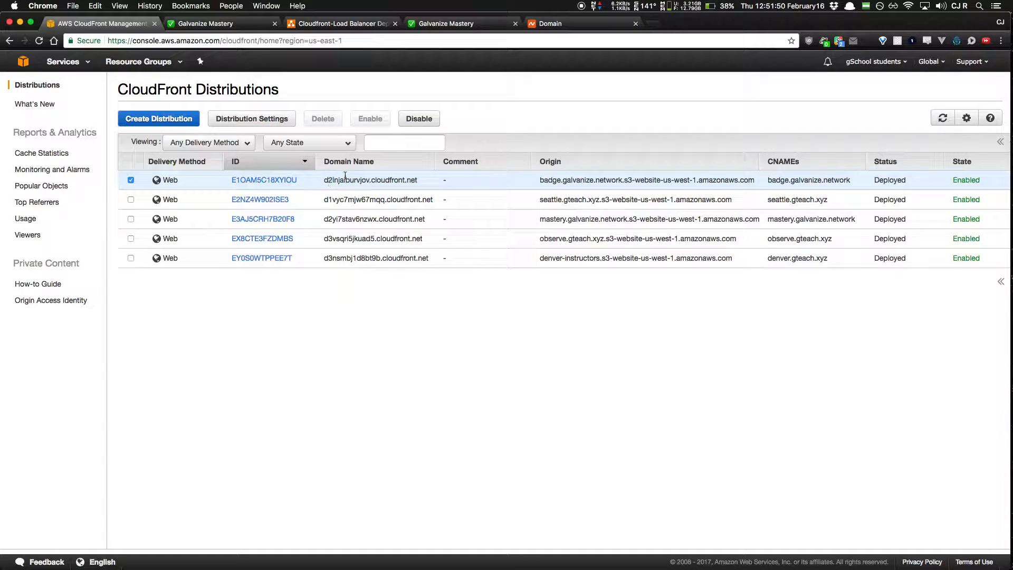
Step: Switch to Namecheap and examine the Advanced DNS host records of the galvanize.network domain
left_click(559, 24)
scroll(651, 154, "up", 10)
left_click(675, 258)
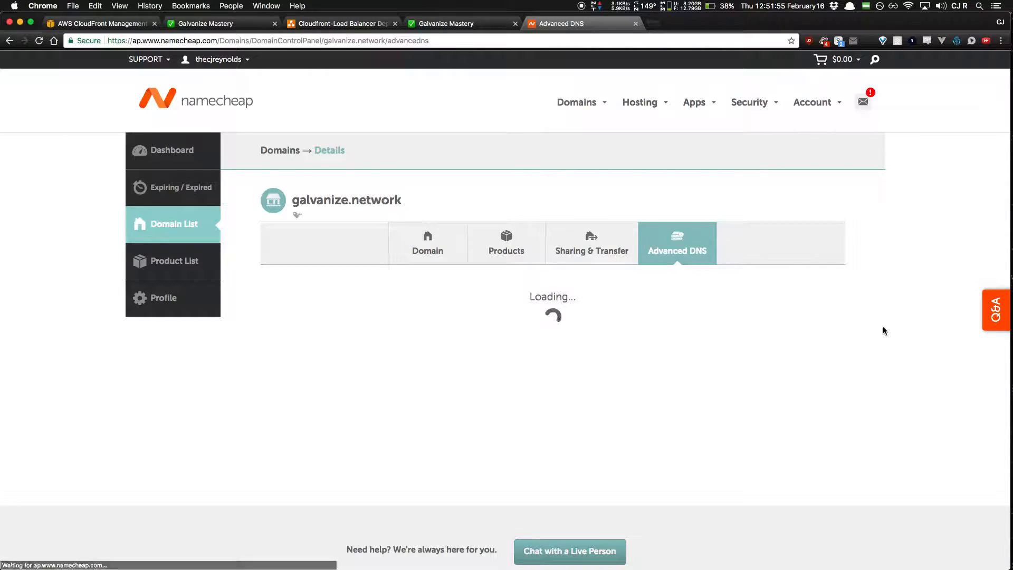
scroll(882, 326, "down", 3)
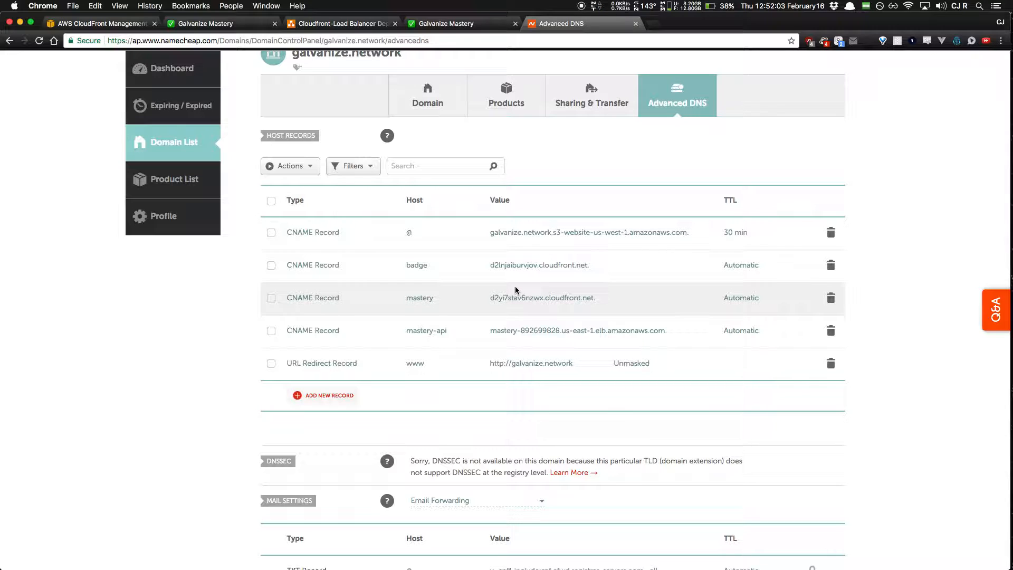
Step: Bring up the reveal-md slide with the CloudFront and Load Balancer architecture diagram, and return to the DNS records
key("ctrl+Up")
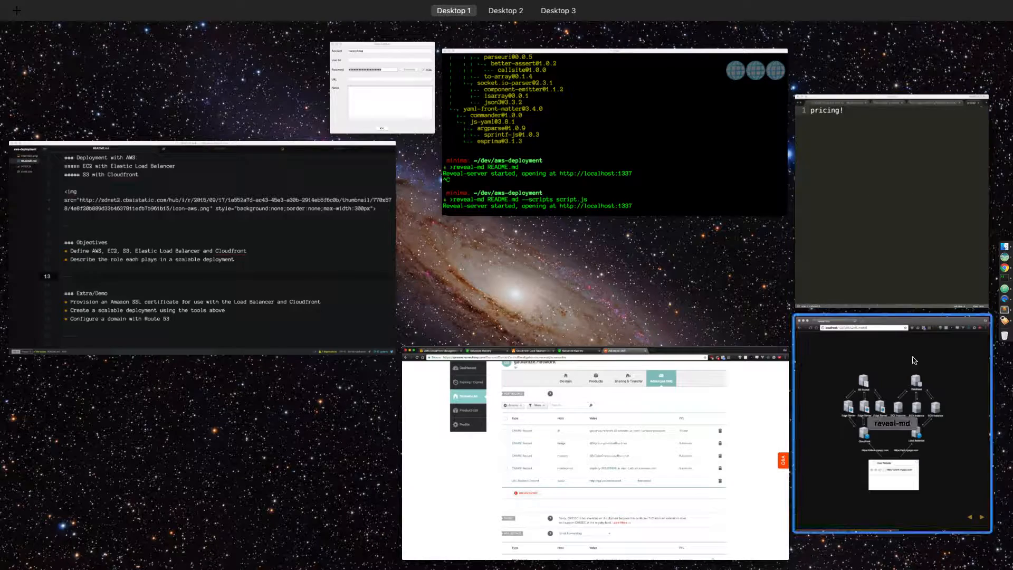
left_click(899, 379)
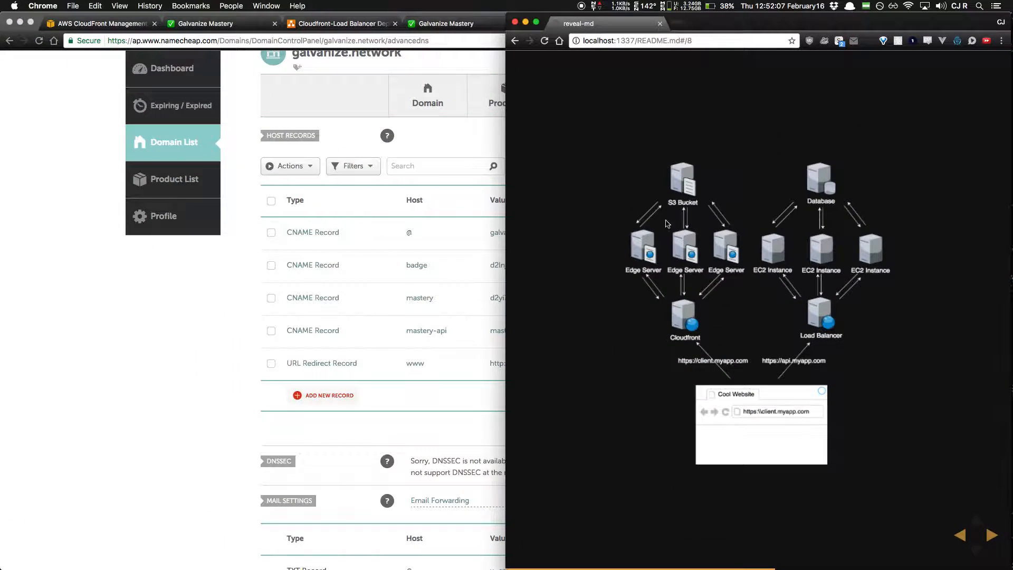
left_click(42, 405)
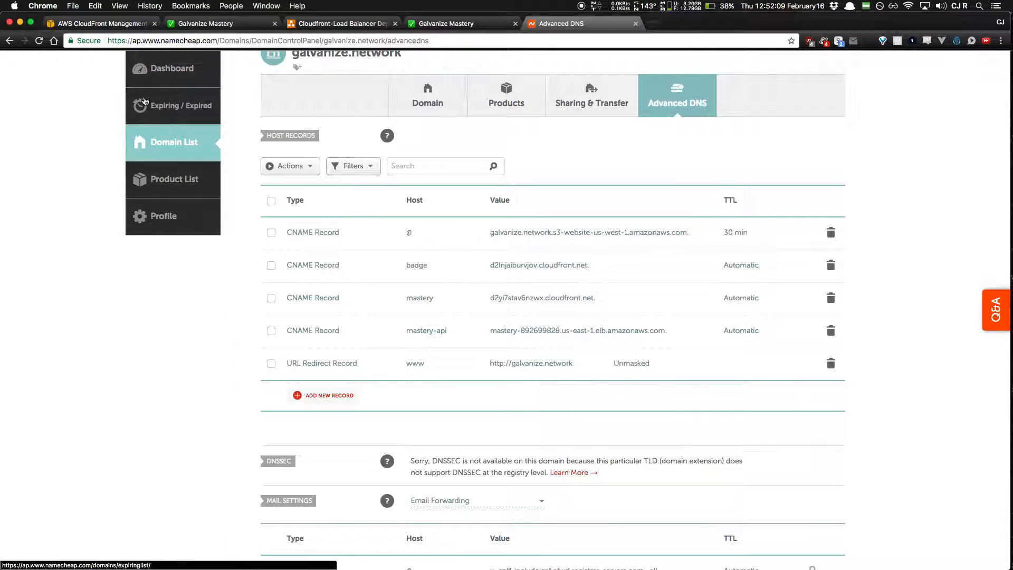
Step: Switch back to the AWS console and open the EC2 dashboard
left_click(103, 24)
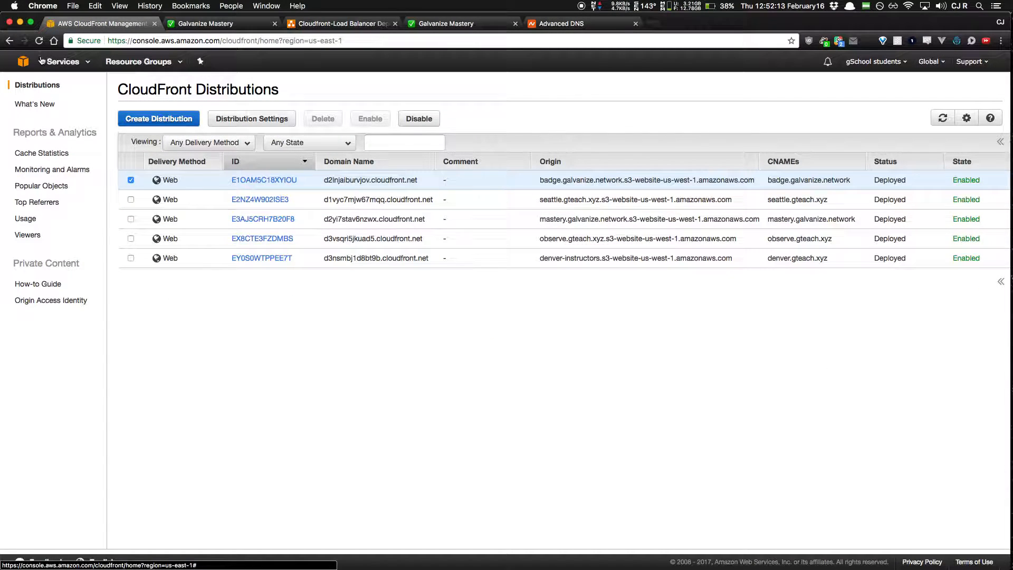
left_click(24, 63)
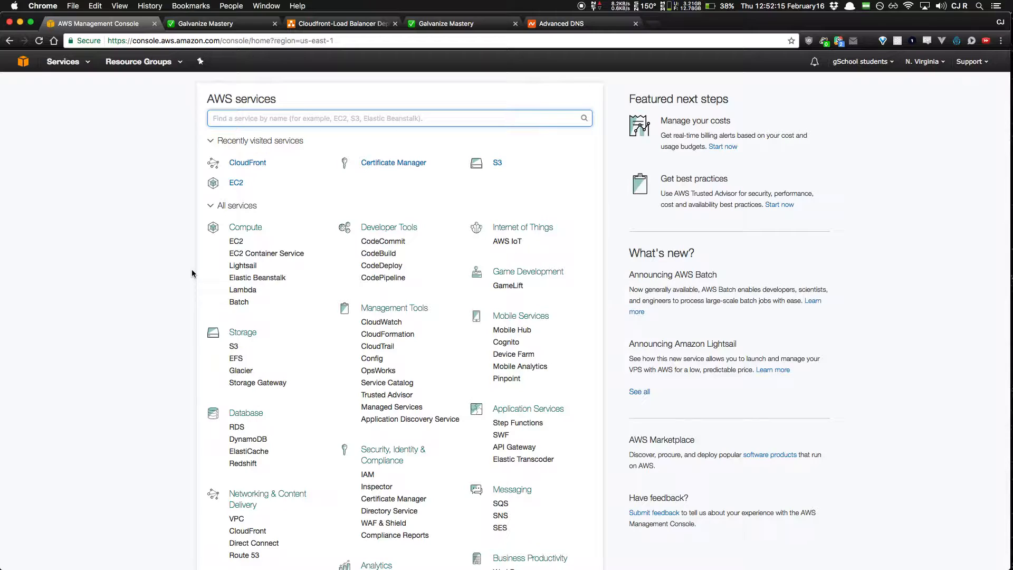
scroll(227, 252, "down", 1)
left_click(235, 210)
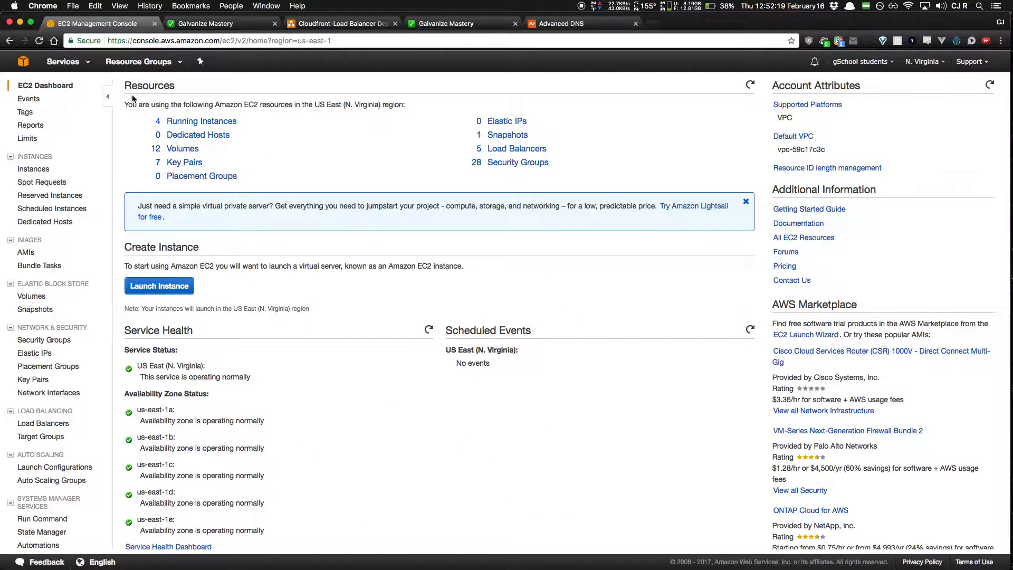
Step: Start launching an EC2 instance, review the available machine images and choose Ubuntu Server 16.04 LTS (HVM)
left_click(145, 292)
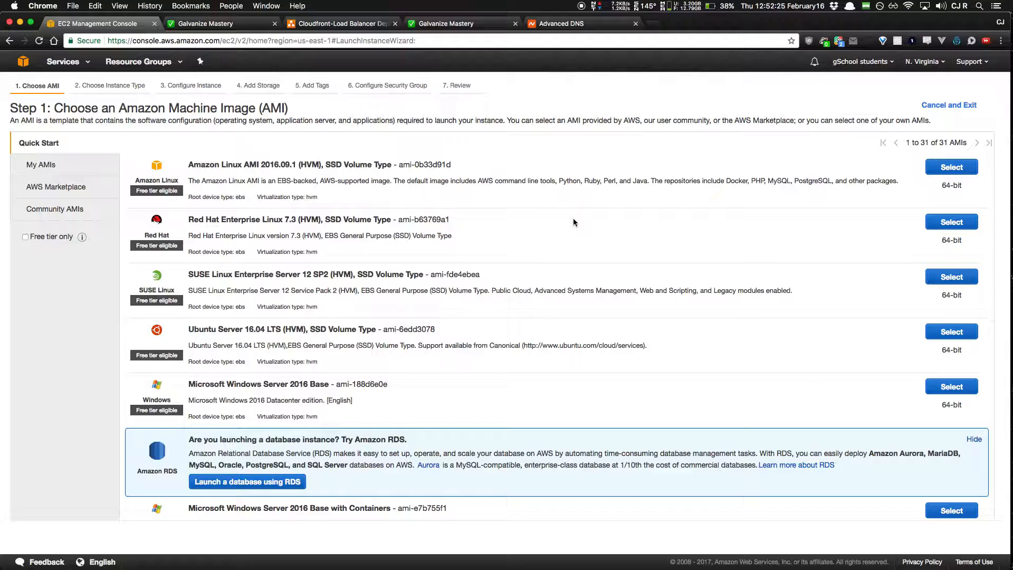
scroll(573, 222, "down", 10)
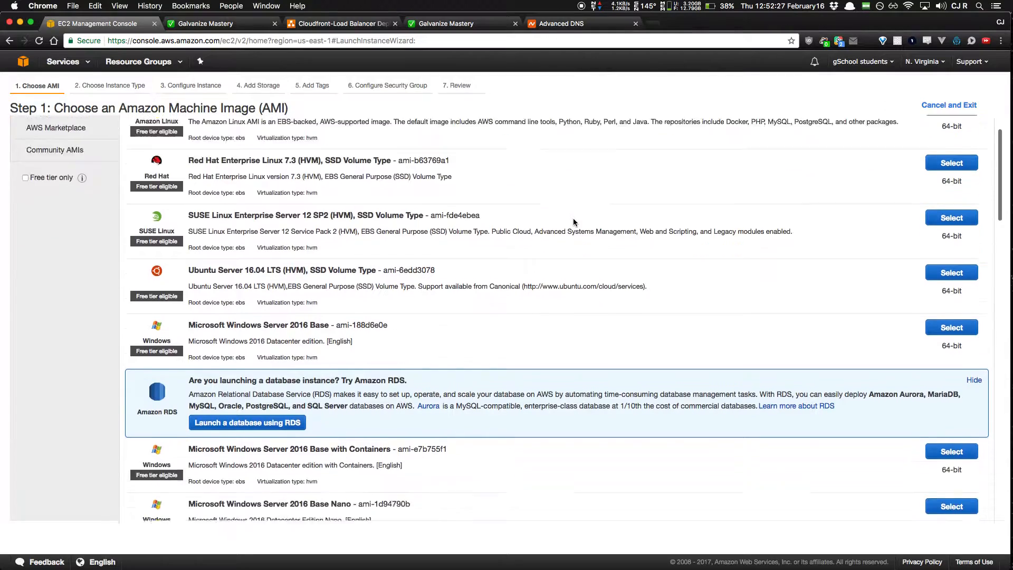
scroll(574, 222, "up", 10)
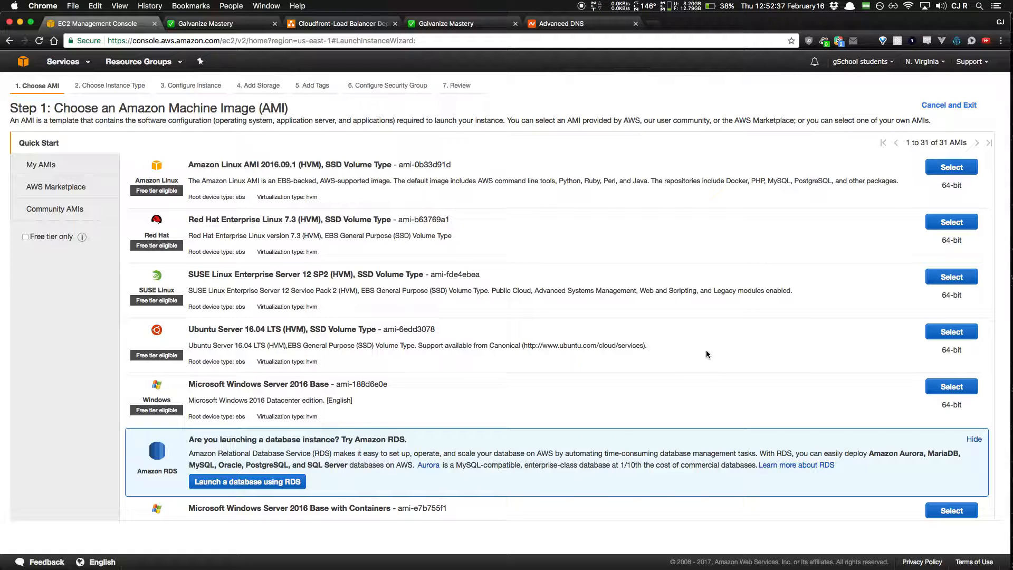
scroll(705, 350, "down", 5)
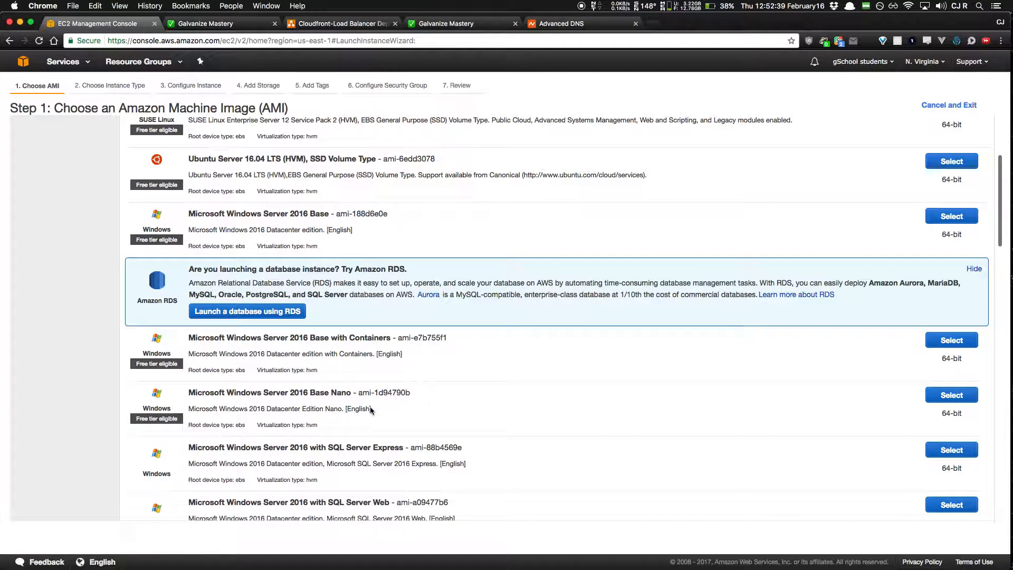
scroll(401, 369, "up", 3)
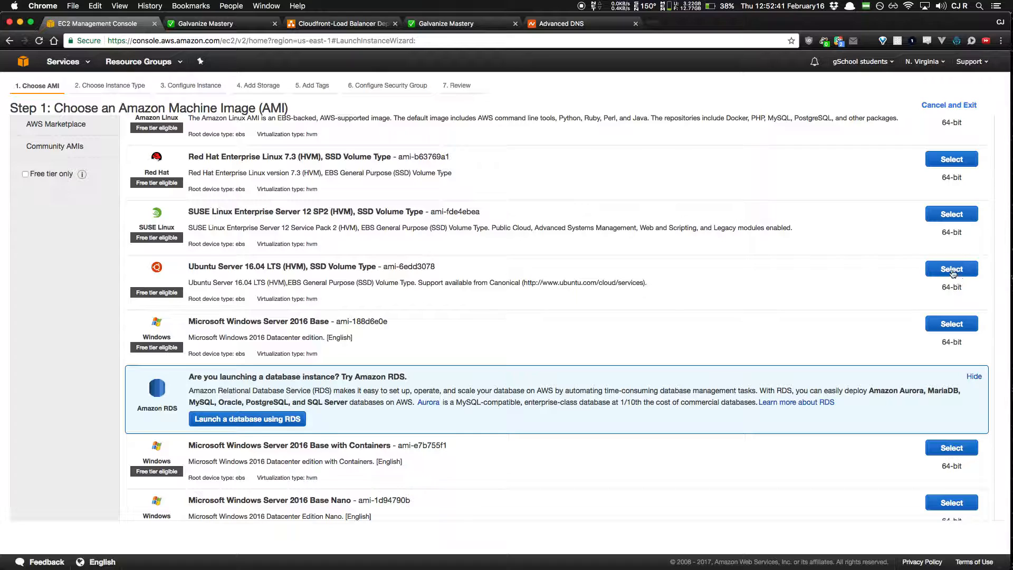
left_click(952, 269)
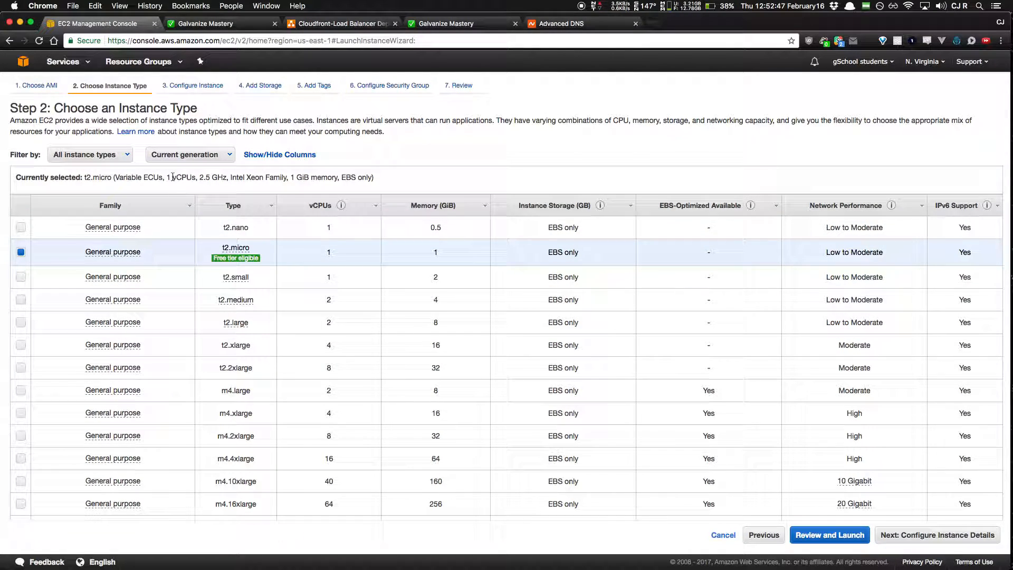
mouse_move(214, 255)
Step: Restart the EC2 instance launch from the AWS console home with the Ubuntu Server 16.04 LTS (HVM) image
left_click(23, 61)
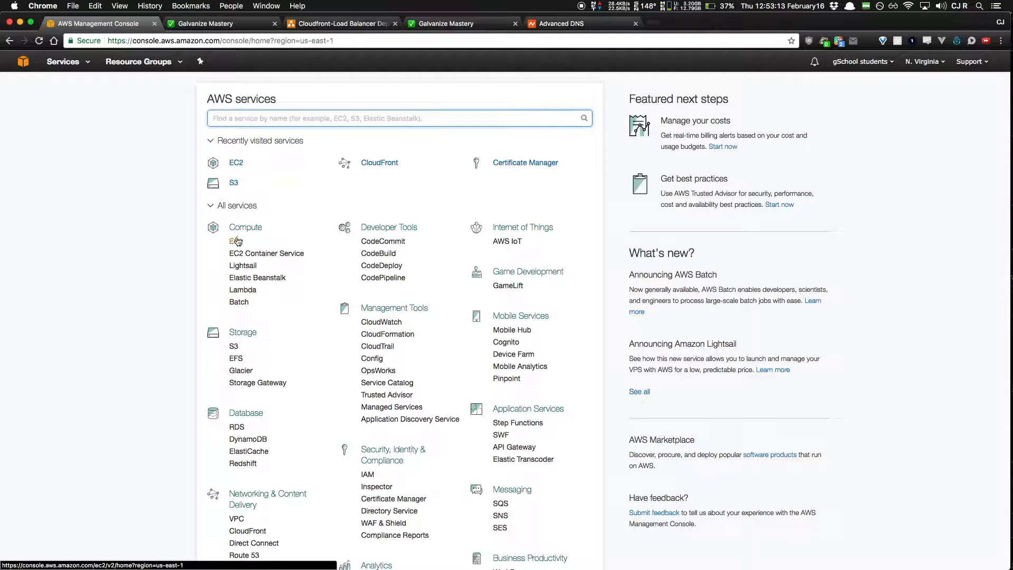
left_click(236, 241)
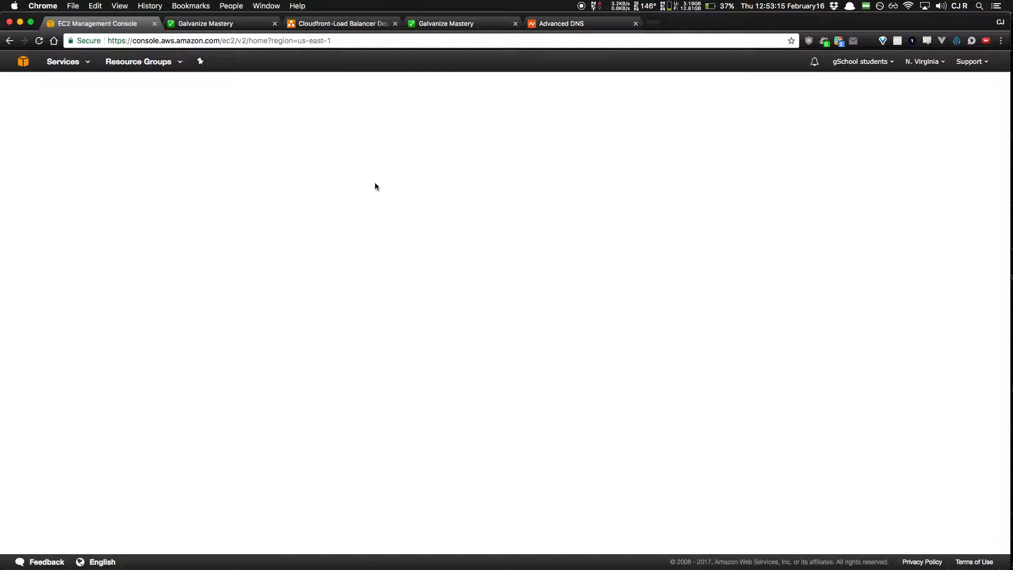
left_click(165, 300)
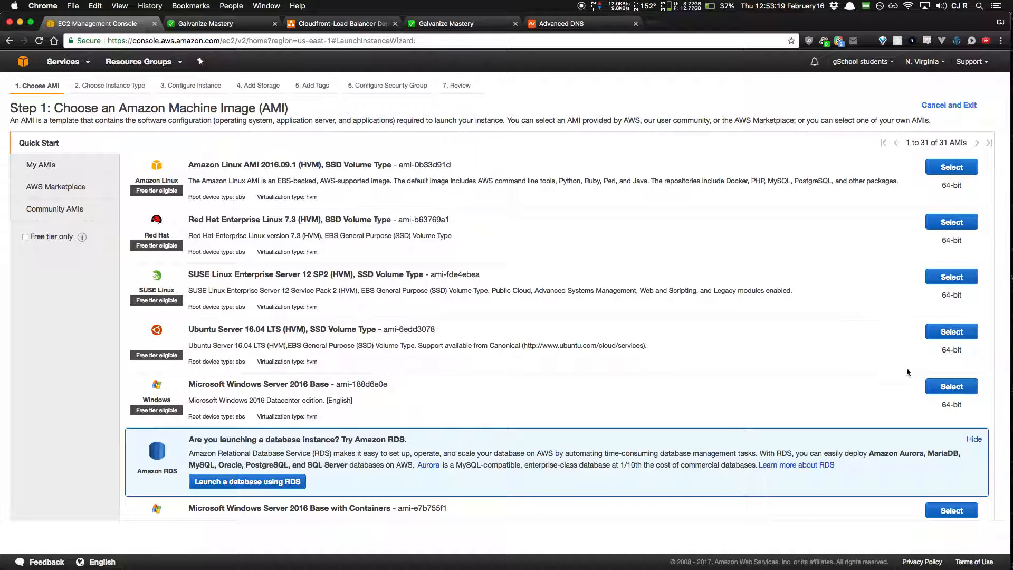
left_click(947, 332)
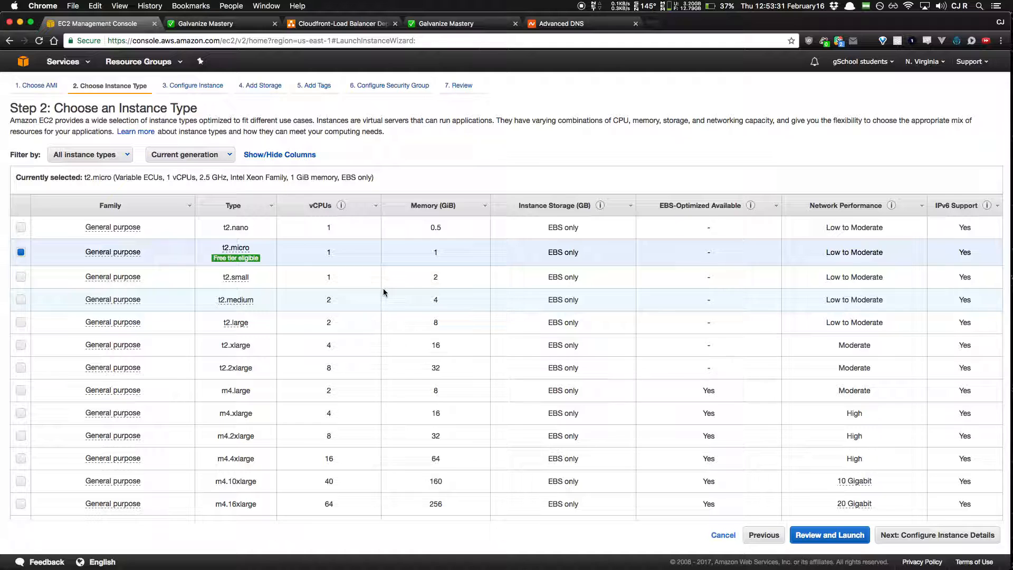
Step: Examine the EC2 instance types, comparing their vCPUs, memory, instance storage and network performance
mouse_move(256, 262)
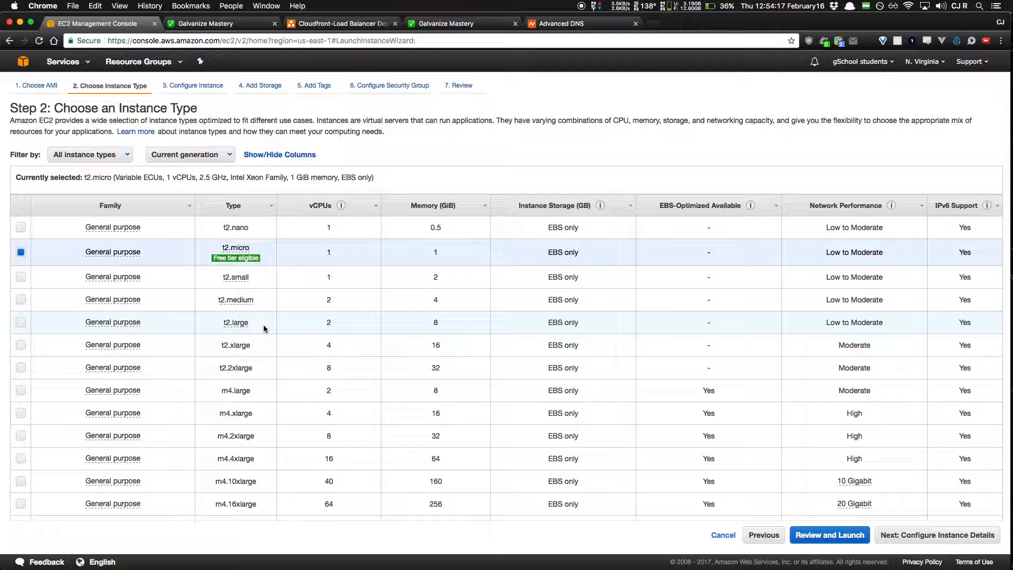
scroll(359, 248, "down", 3)
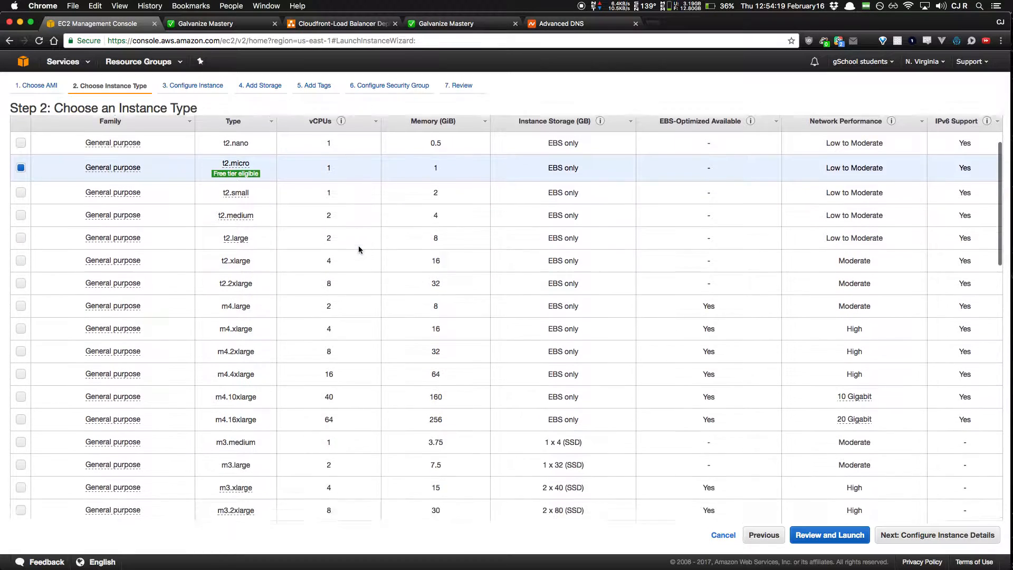
scroll(359, 269, "up", 4)
scroll(359, 303, "down", 2)
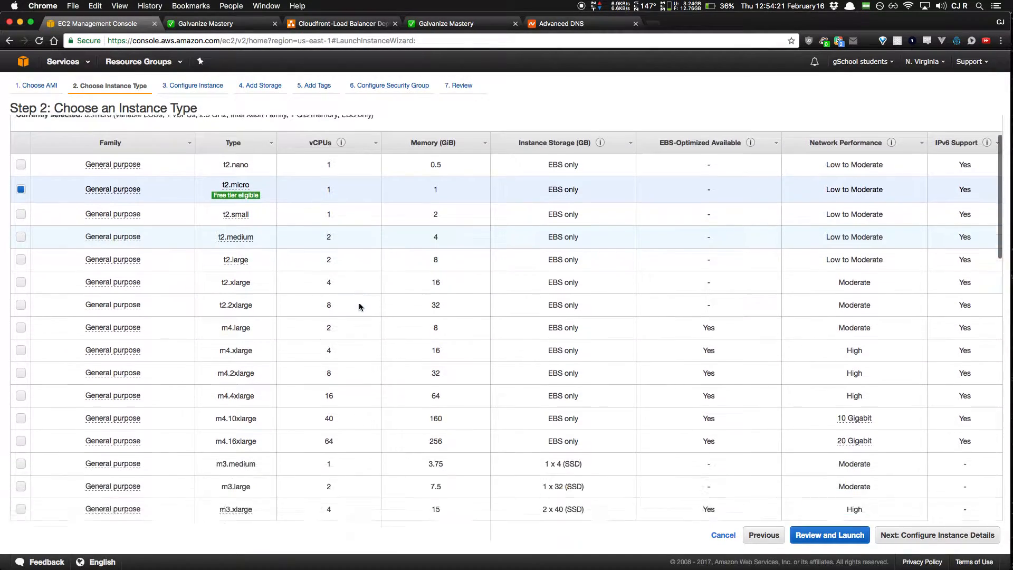
scroll(358, 305, "down", 10)
scroll(359, 305, "up", 12)
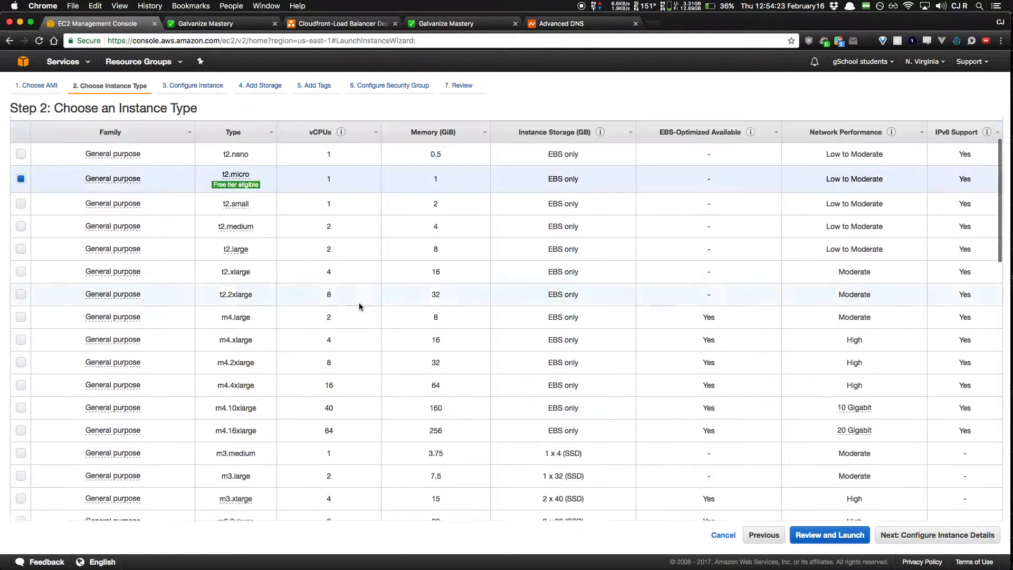
scroll(459, 264, "down", 6)
scroll(459, 273, "up", 6)
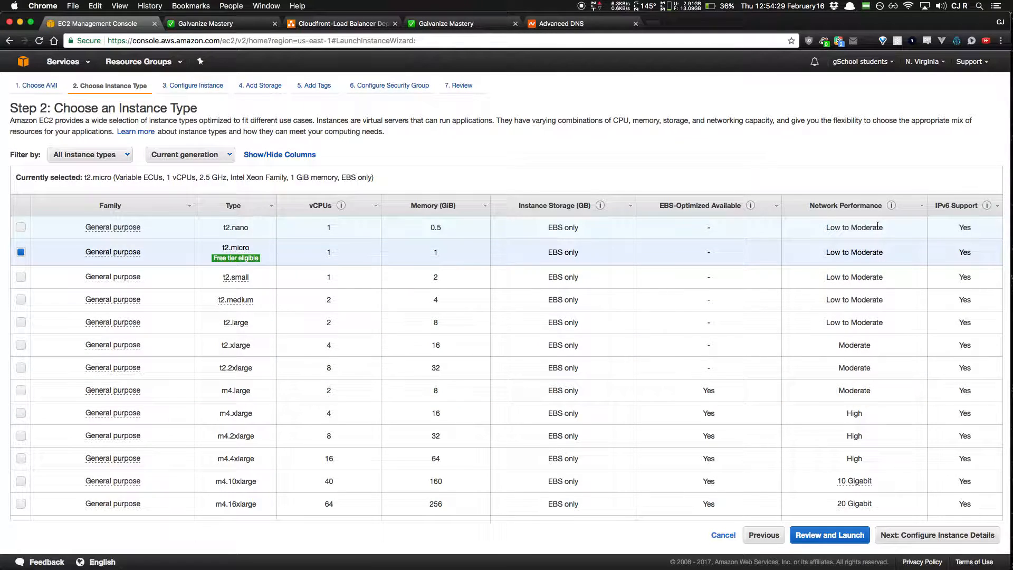
scroll(877, 227, "down", 15)
scroll(878, 263, "down", 12)
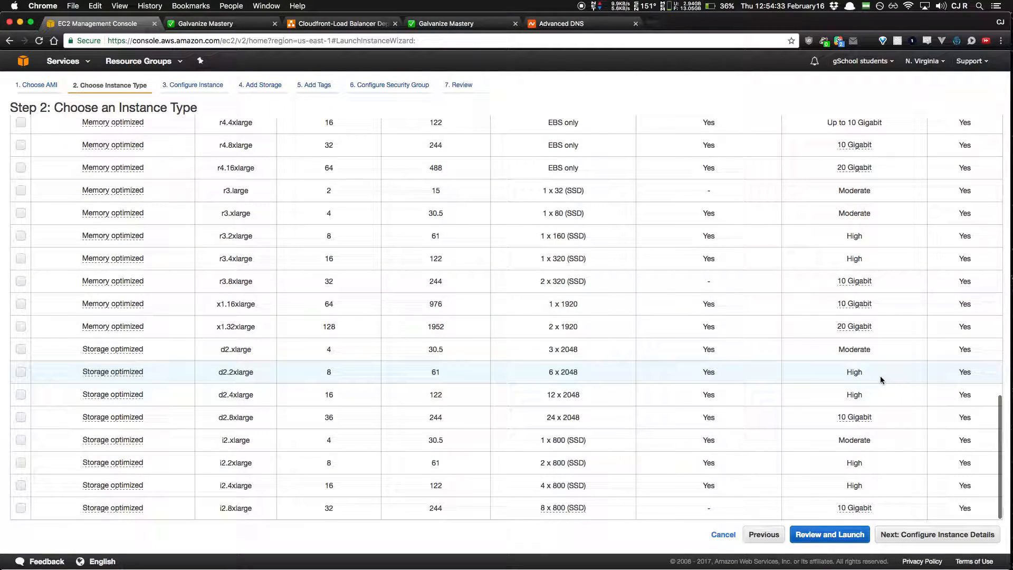
scroll(880, 378, "down", 1)
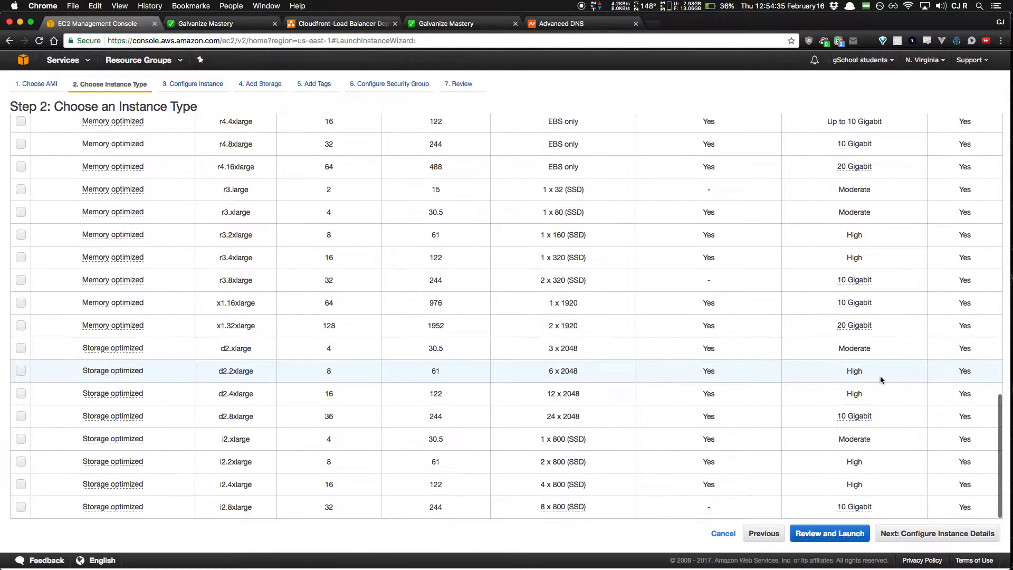
scroll(879, 375, "up", 20)
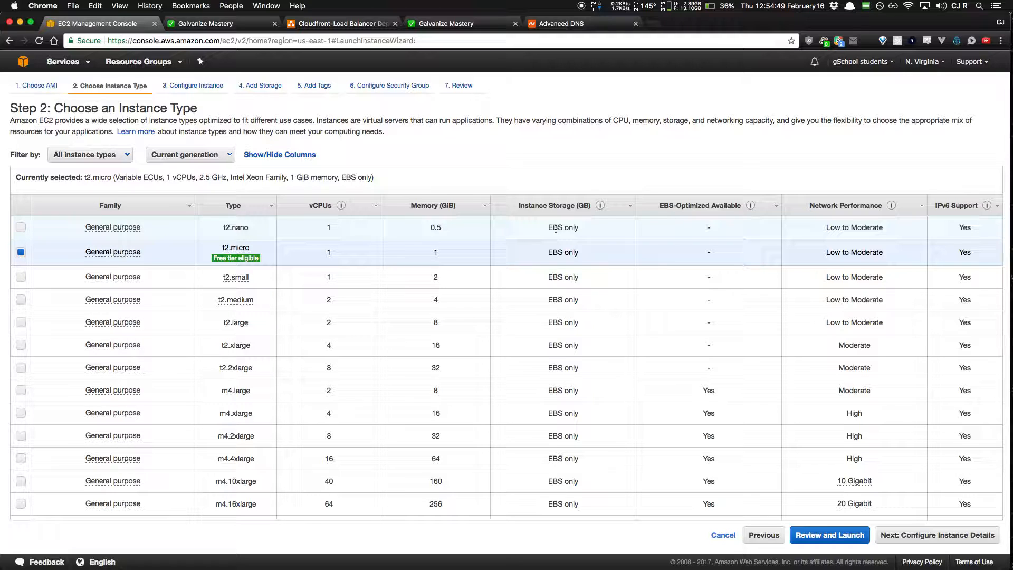
mouse_move(600, 205)
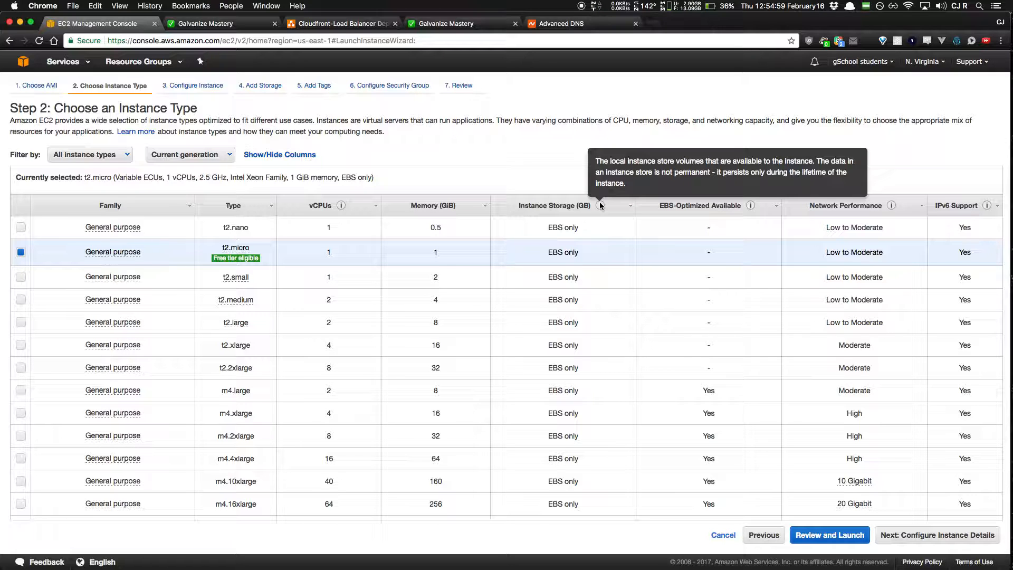
scroll(579, 324, "down", 15)
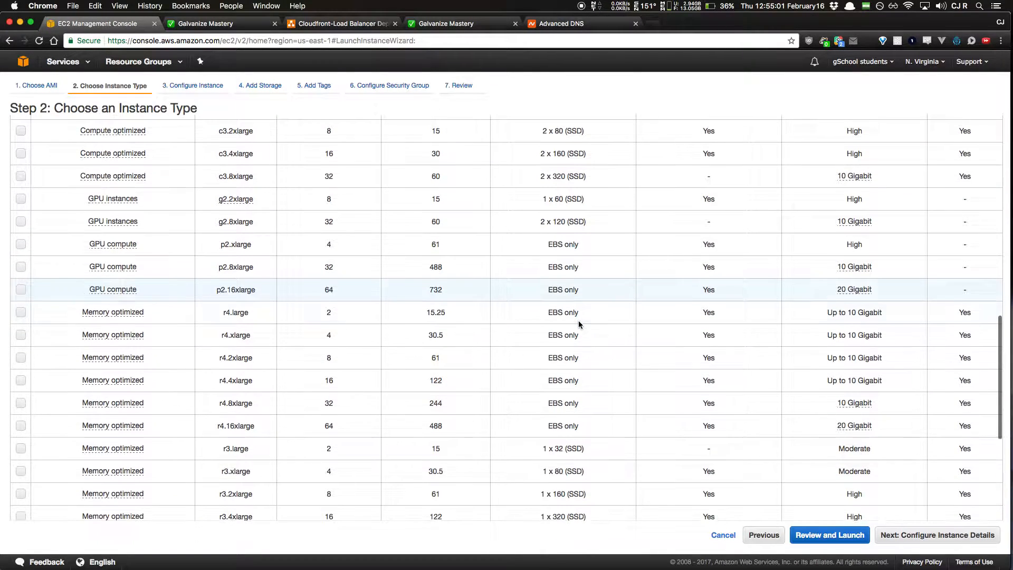
Step: Review the general purpose, compute optimized, GPU and memory optimized instance types in the launch wizard's list
scroll(578, 322, "down", 5)
scroll(578, 322, "up", 6)
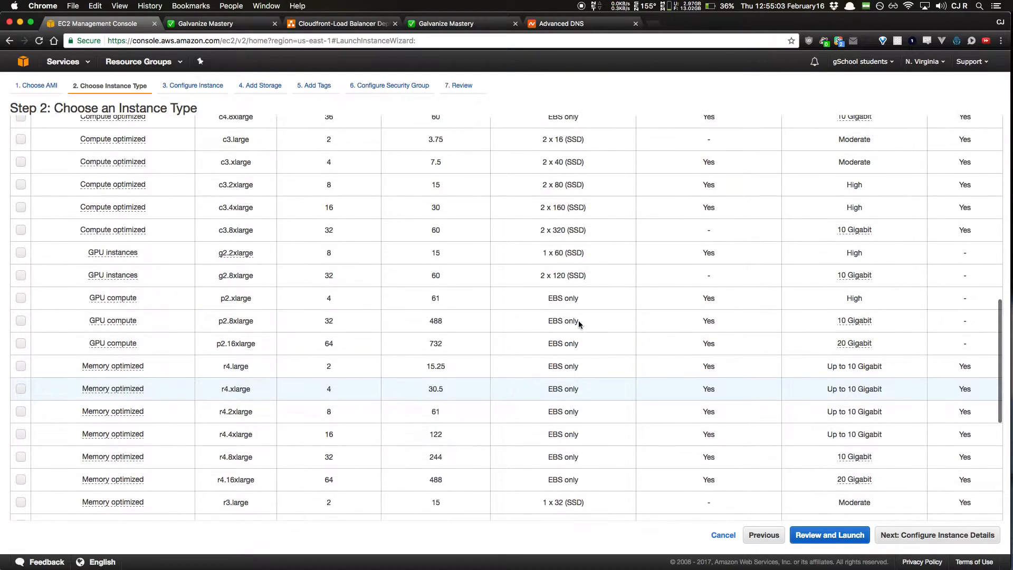
scroll(578, 322, "up", 10)
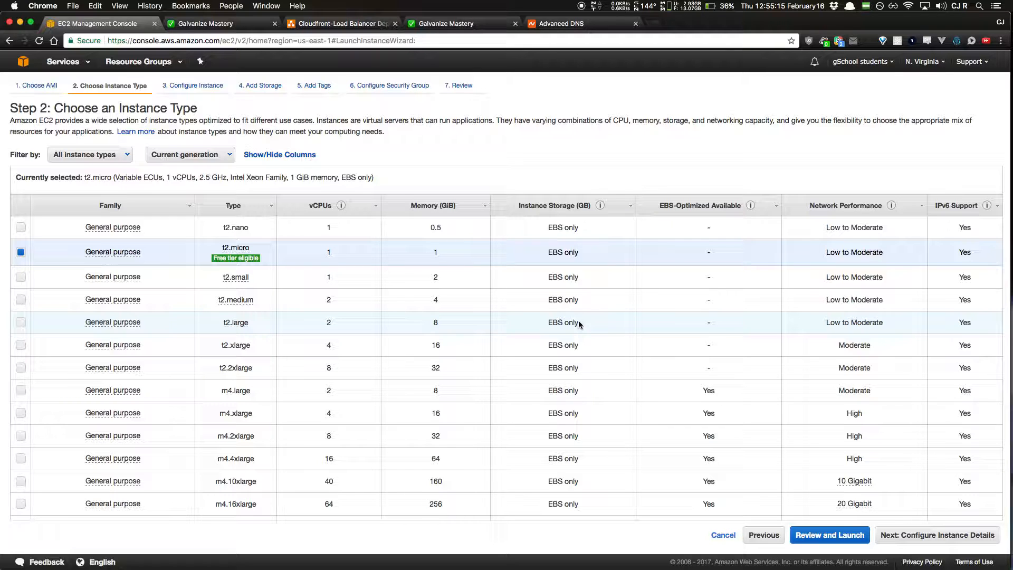
scroll(579, 323, "down", 5)
scroll(578, 322, "up", 6)
scroll(579, 322, "down", 3)
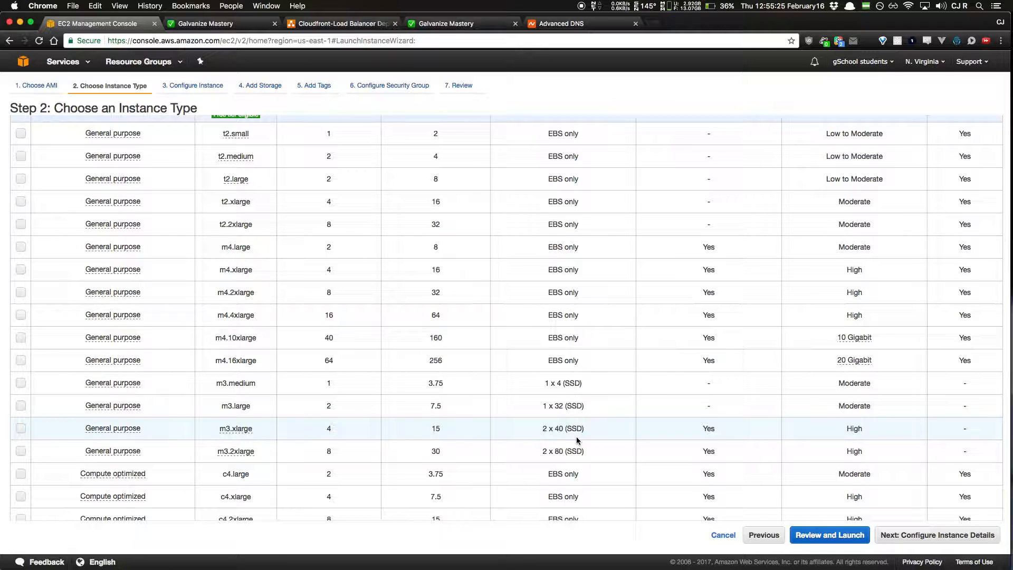
scroll(576, 435, "down", 2)
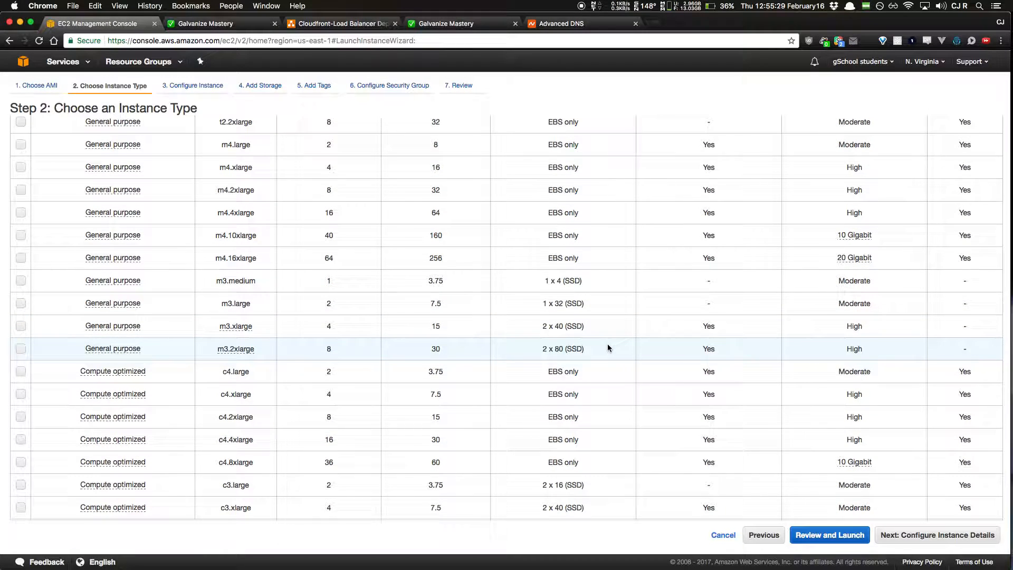
scroll(607, 347, "down", 2)
scroll(607, 346, "up", 3)
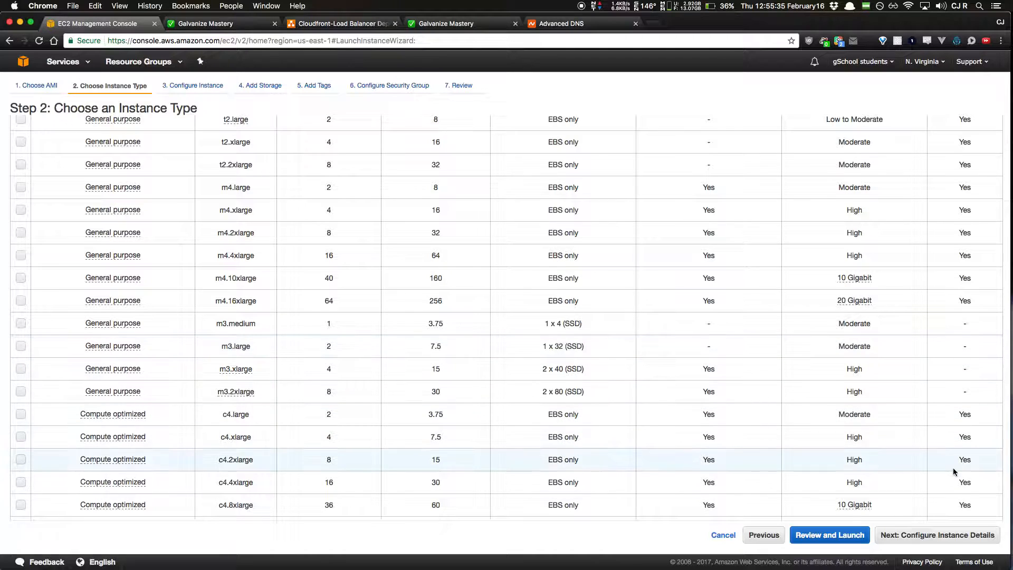
Step: Keep the default instance type, instance details, storage and tags, and proceed to the security group configuration
left_click(937, 535)
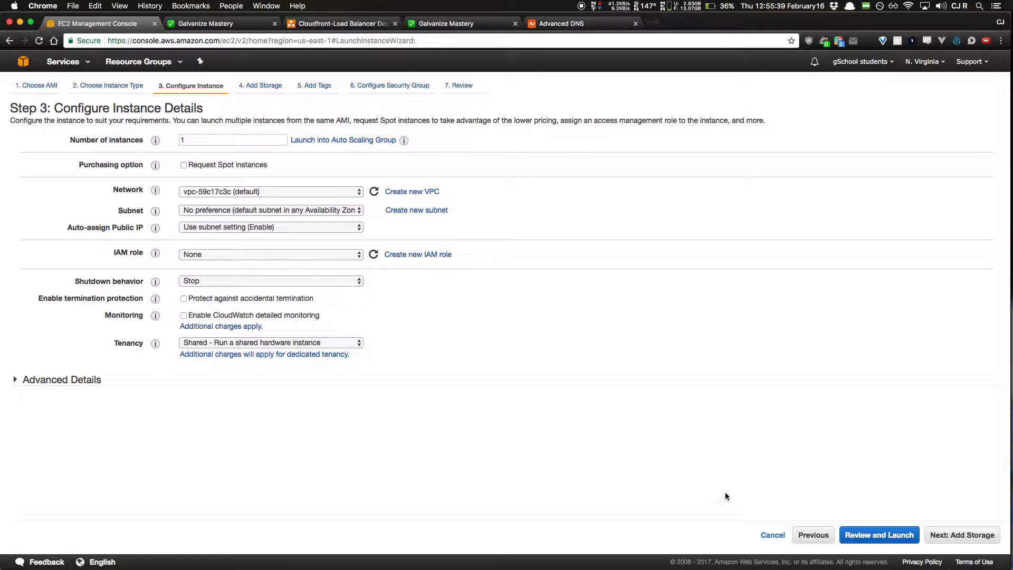
left_click(944, 535)
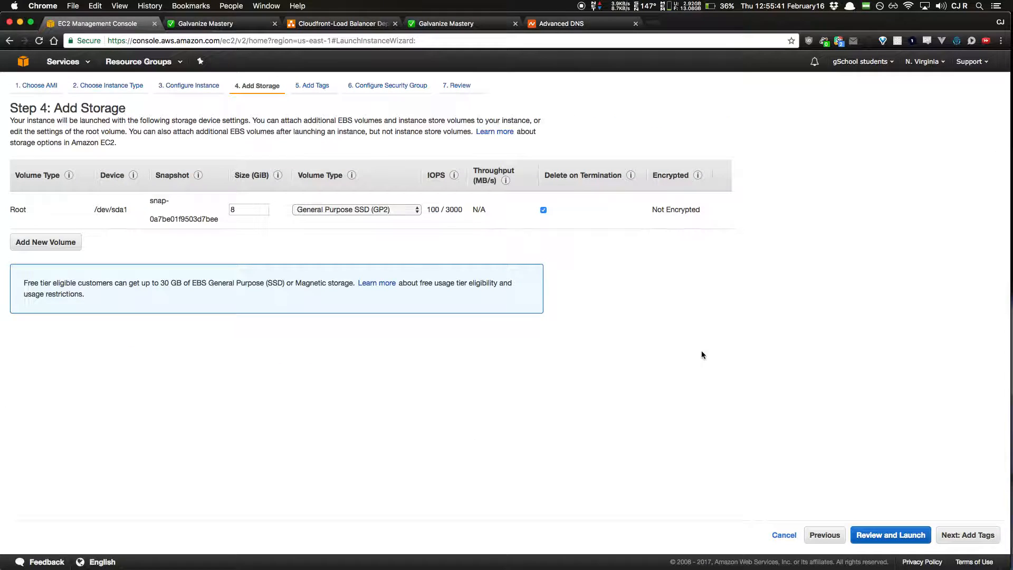
left_click(245, 209)
left_click(310, 242)
left_click(973, 537)
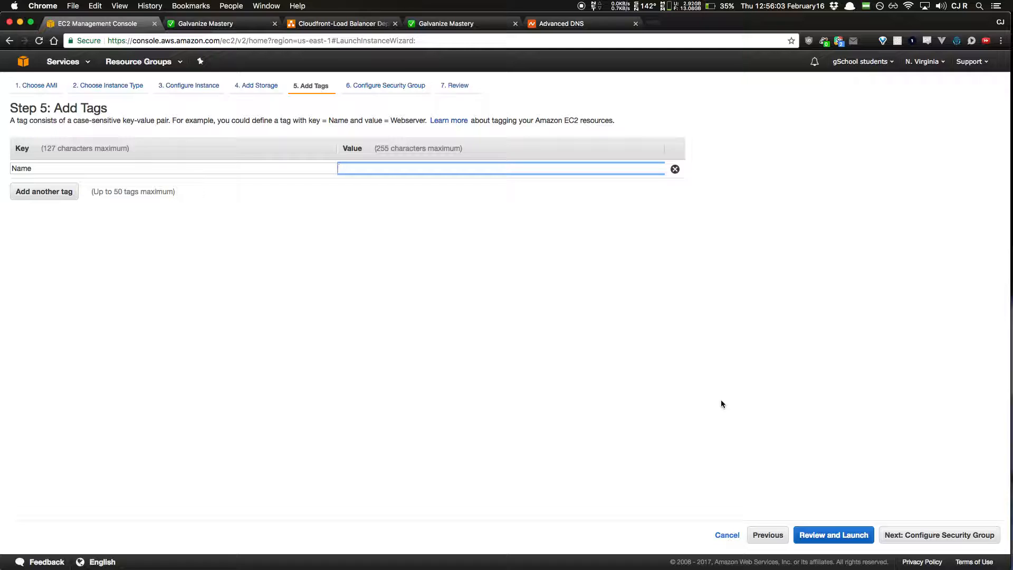
left_click(923, 535)
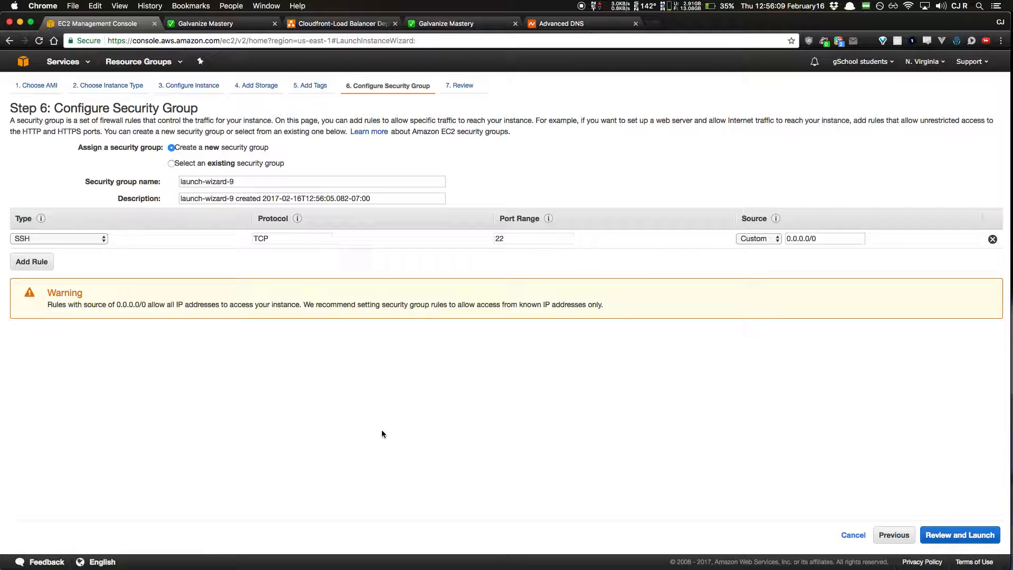
Step: Name the new security group cjiscool.com
triple_click(241, 186)
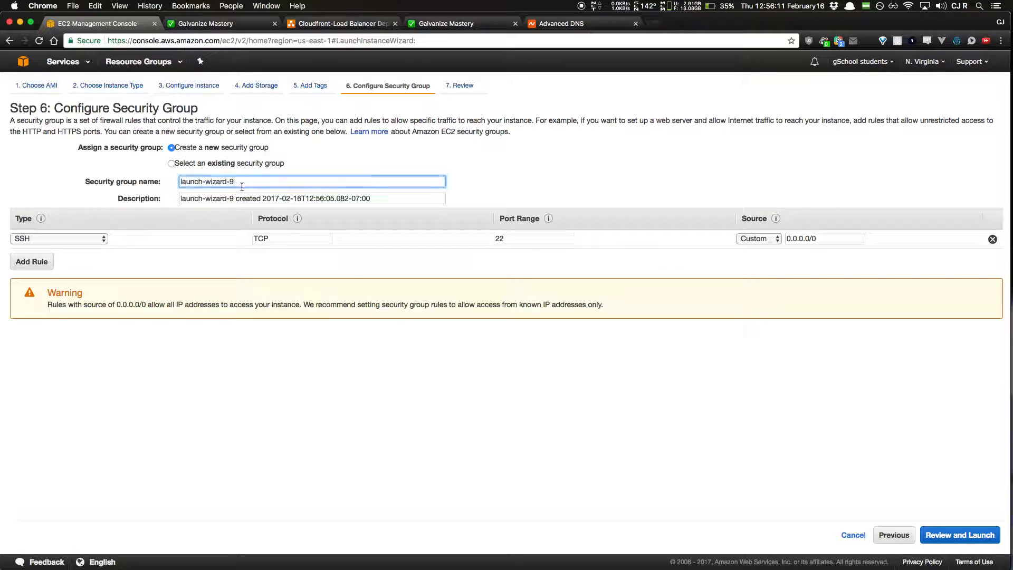
type("cjiscool.com")
key("Tab")
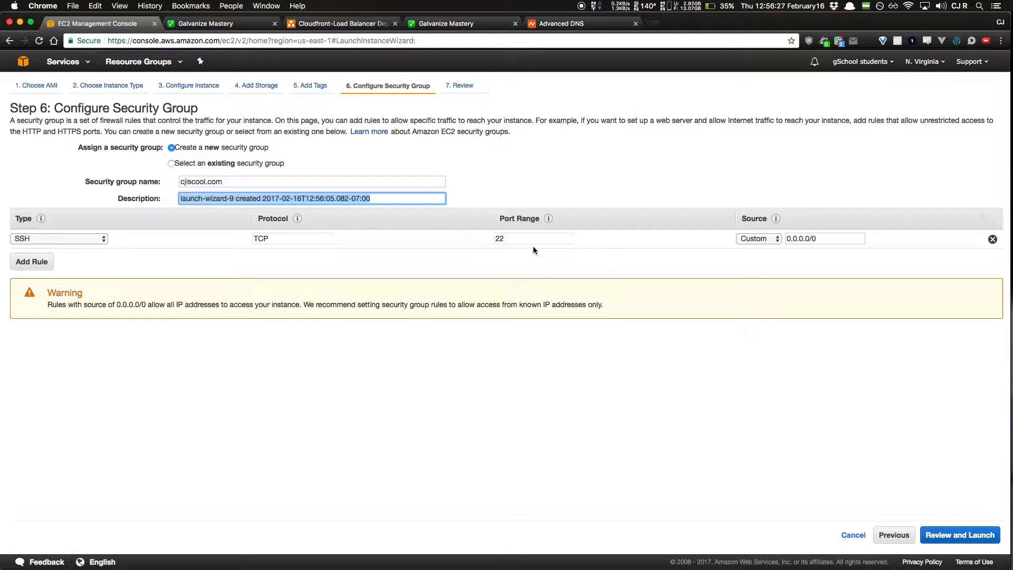
Step: Add a Custom TCP rule for port 3000 to the security group
left_click(32, 262)
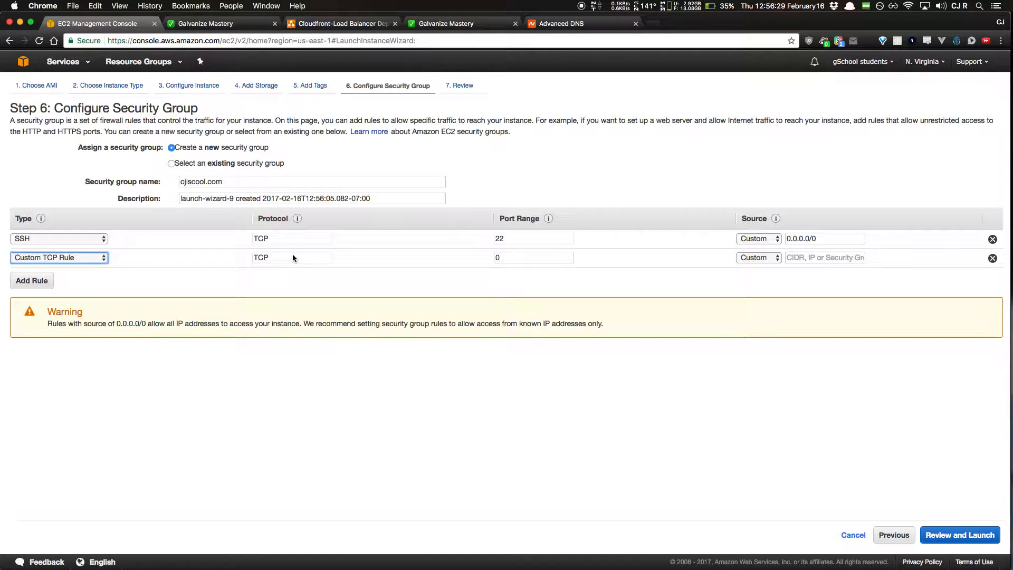
double_click(514, 257)
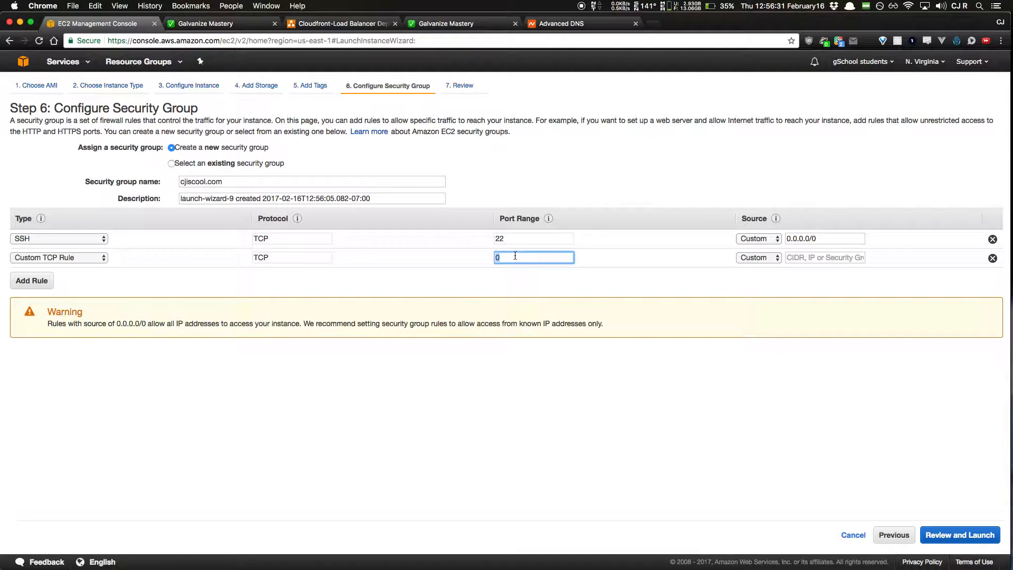
type("80")
key("BackSpace")
key("BackSpace")
type("3000")
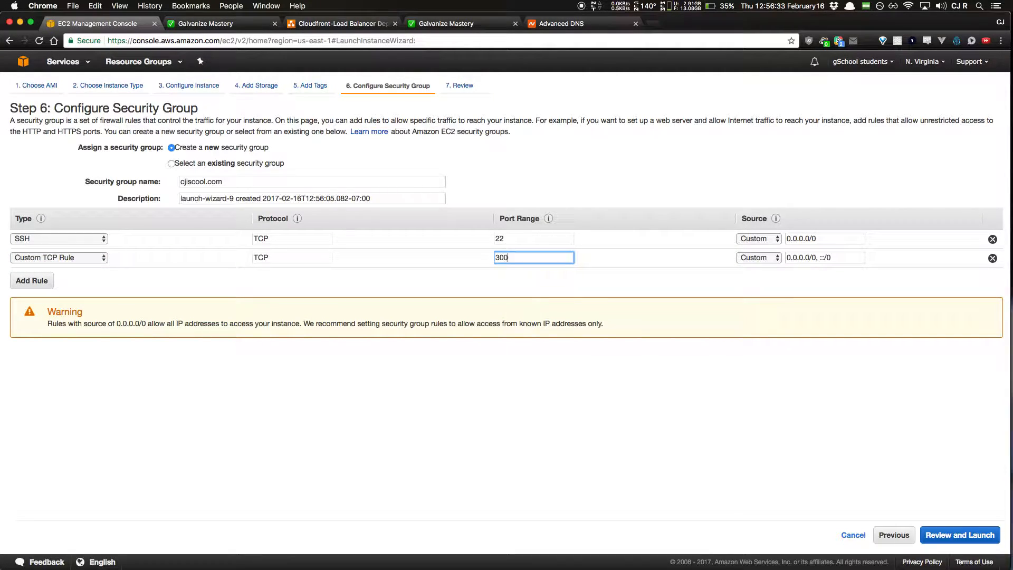
key("Tab")
Step: Try HTTP as the second rule's type and switch it back to Custom TCP Rule
left_click(83, 258)
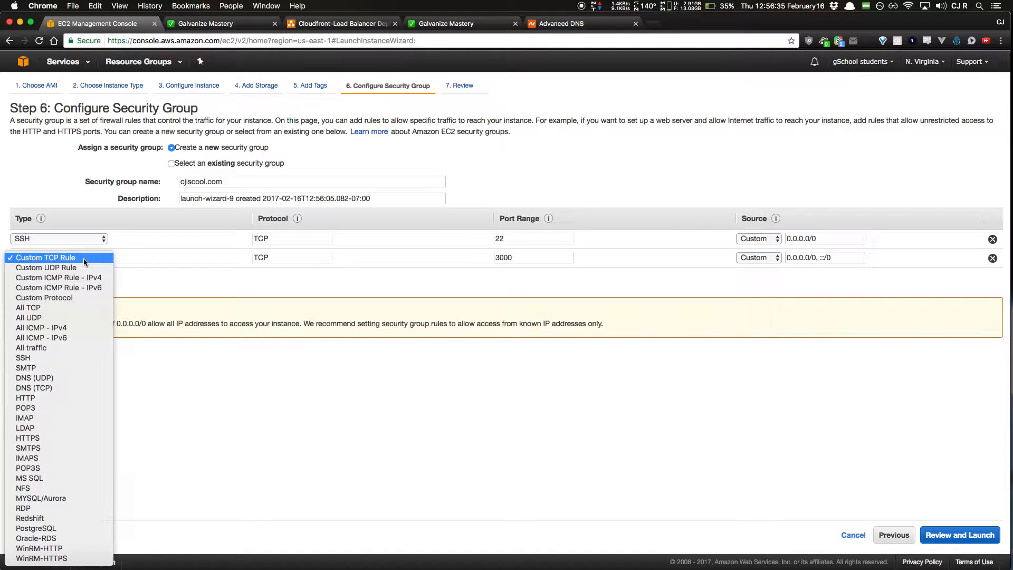
left_click(30, 399)
left_click(23, 260)
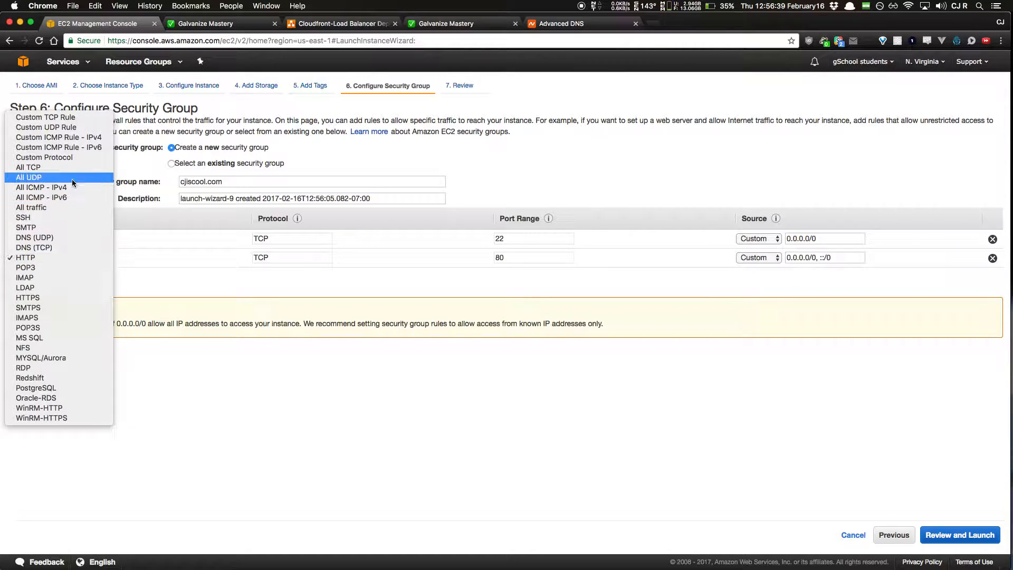
left_click(540, 340)
key("c")
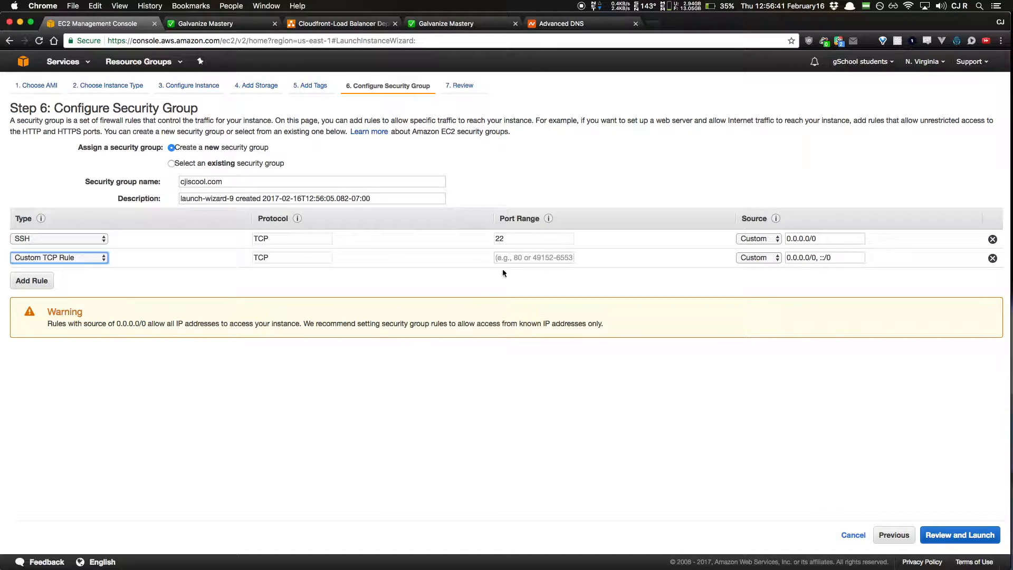
Step: Set the Custom TCP rule's port range to 3000 again
left_click(503, 259)
type("300")
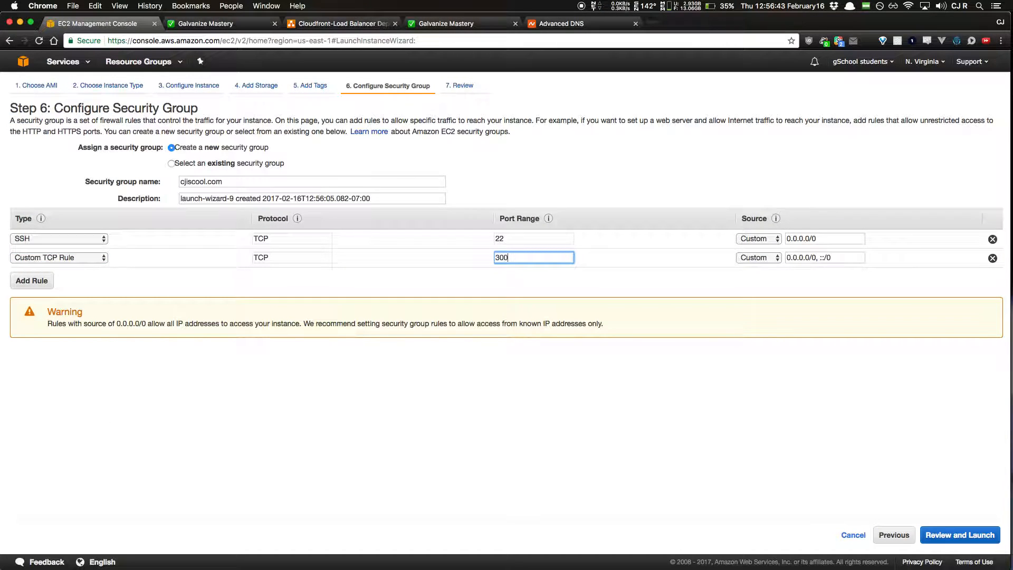
key("Tab")
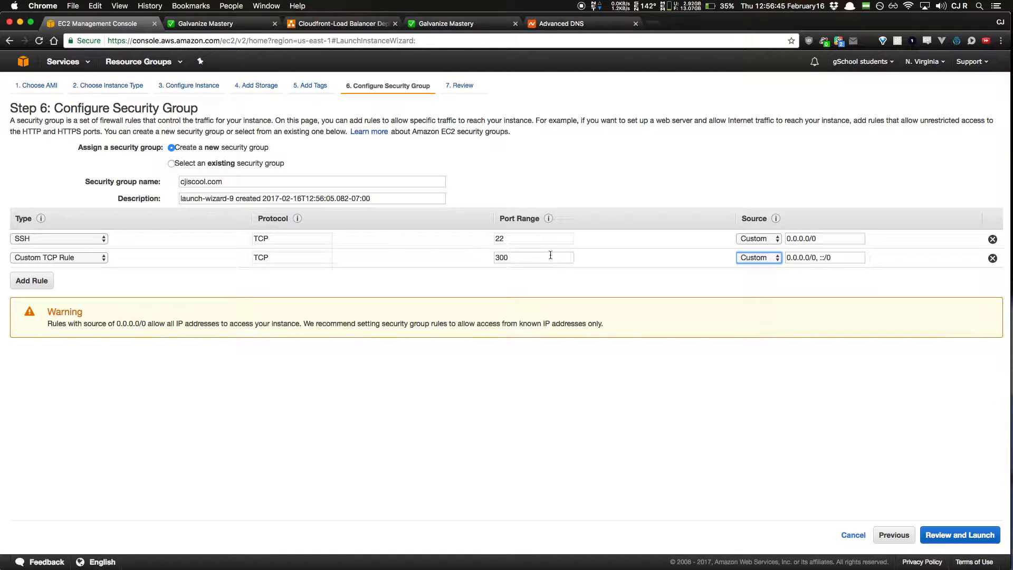
left_click(522, 259)
type("0")
key("Tab")
left_click(718, 431)
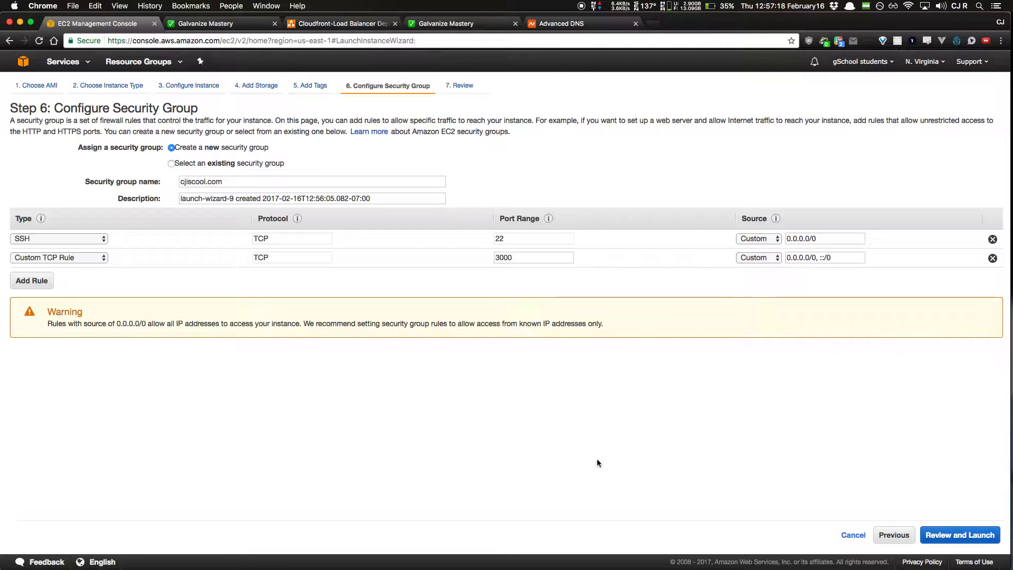
Step: Open the instance launch review and cancel the launch wizard
left_click(947, 537)
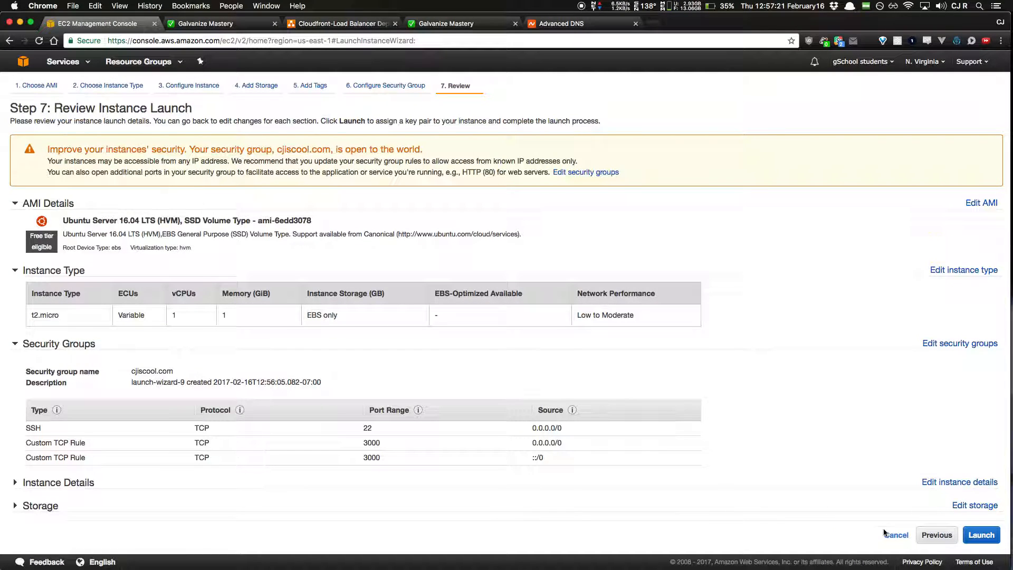
left_click(886, 534)
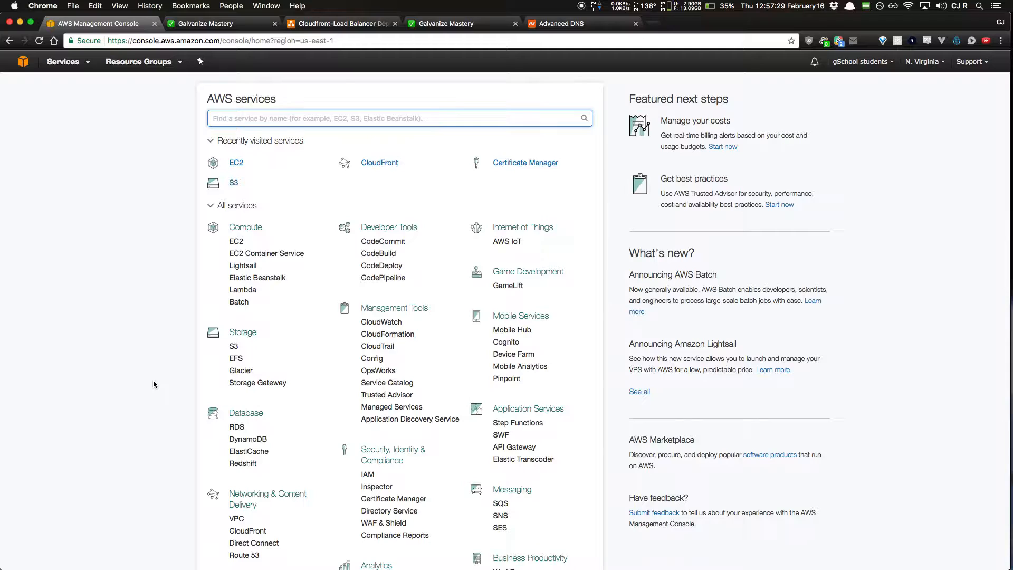
Step: Switch to iTerm2 and go to the ~/dev/ntdyl4 folder in a new terminal session
key("super+Tab")
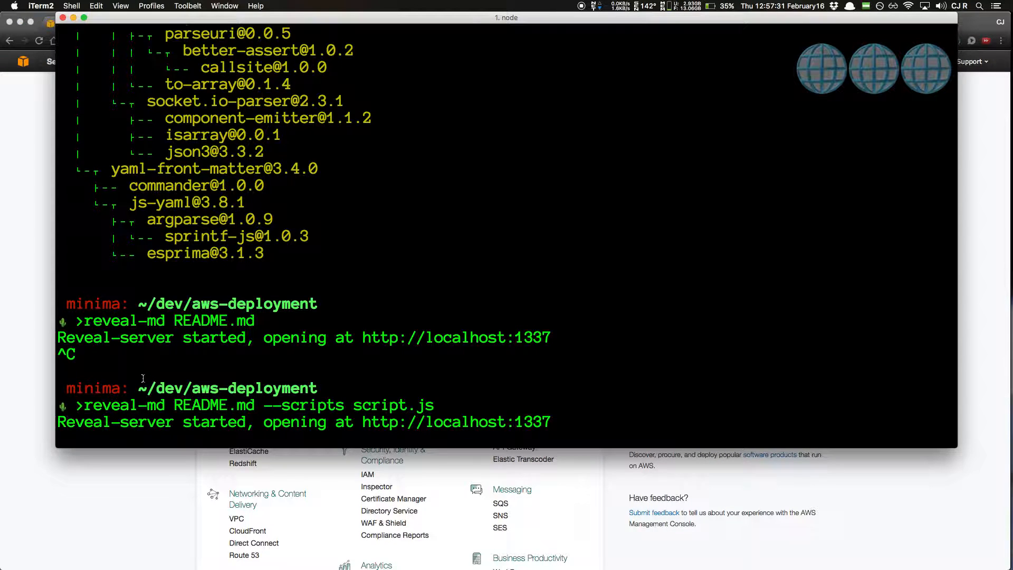
key("super+t")
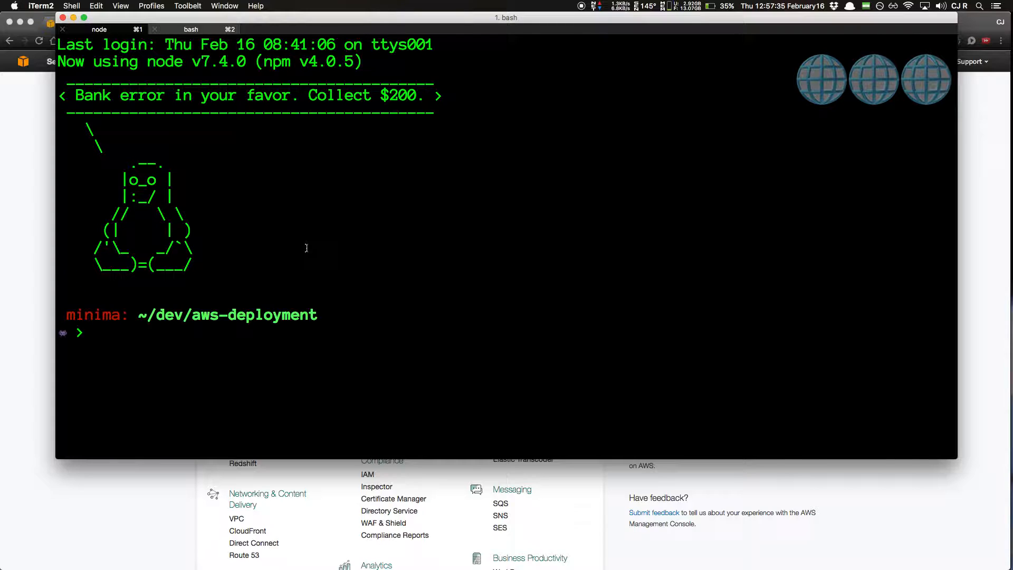
type("cd ..")
key("Return")
type("cd nt")
key("Tab")
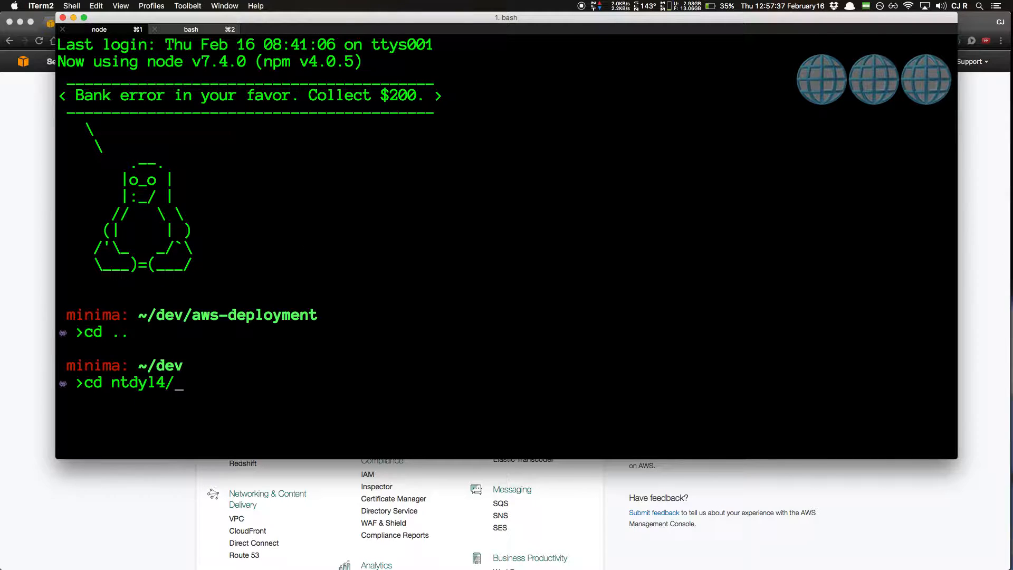
key("Return")
type("ssh")
key("Up")
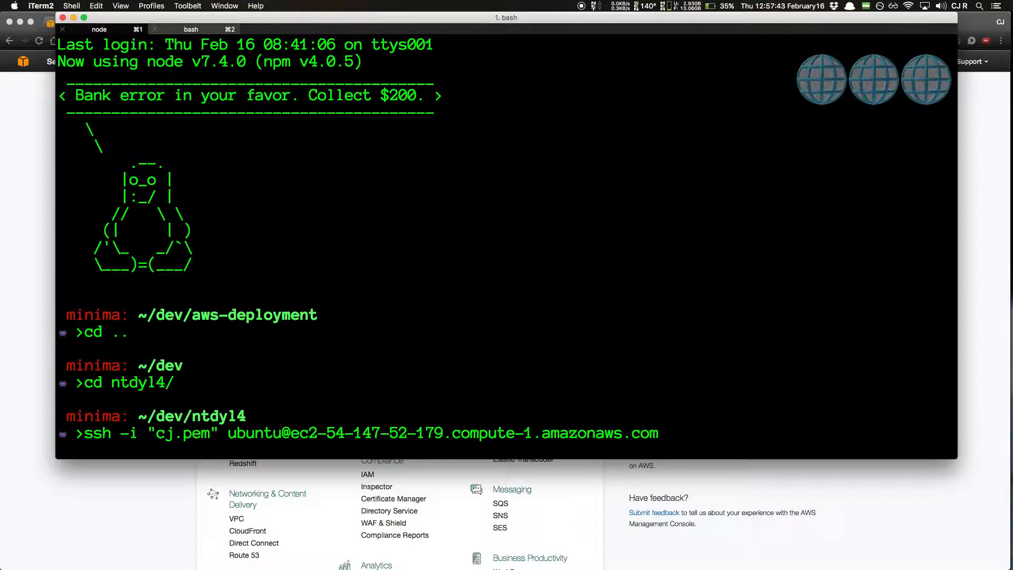
key("ctrl+Up")
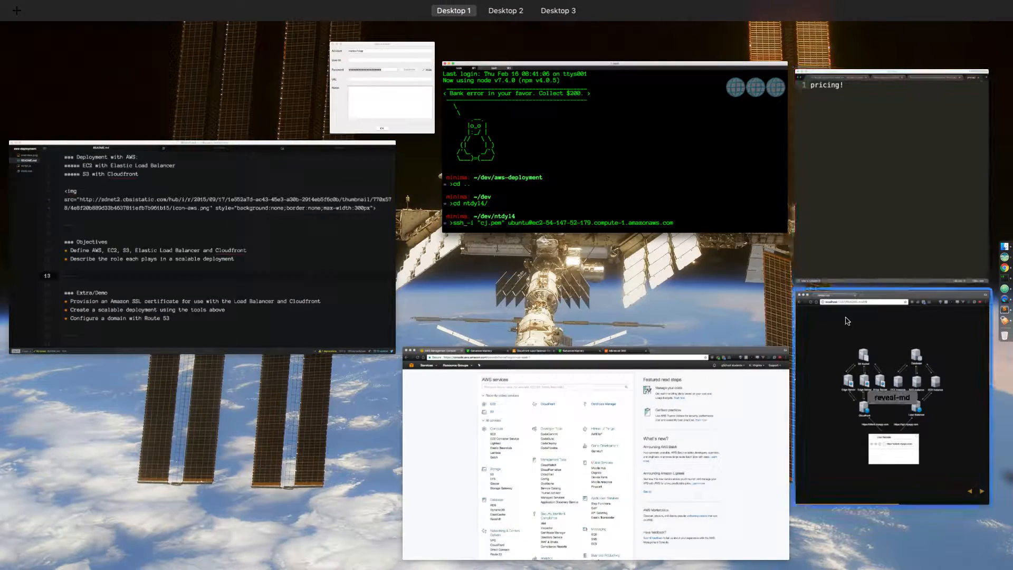
left_click(841, 373)
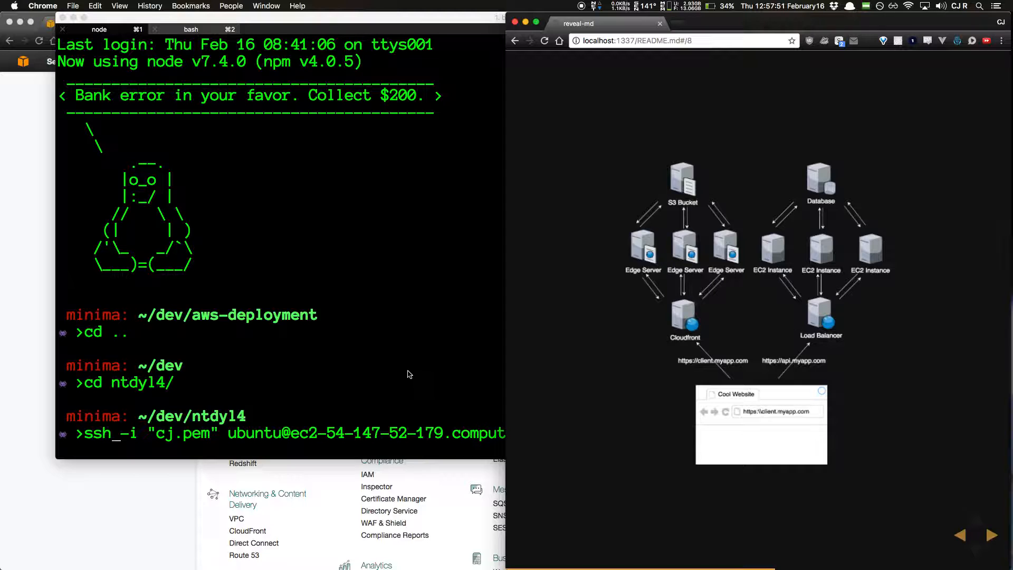
left_click(383, 361)
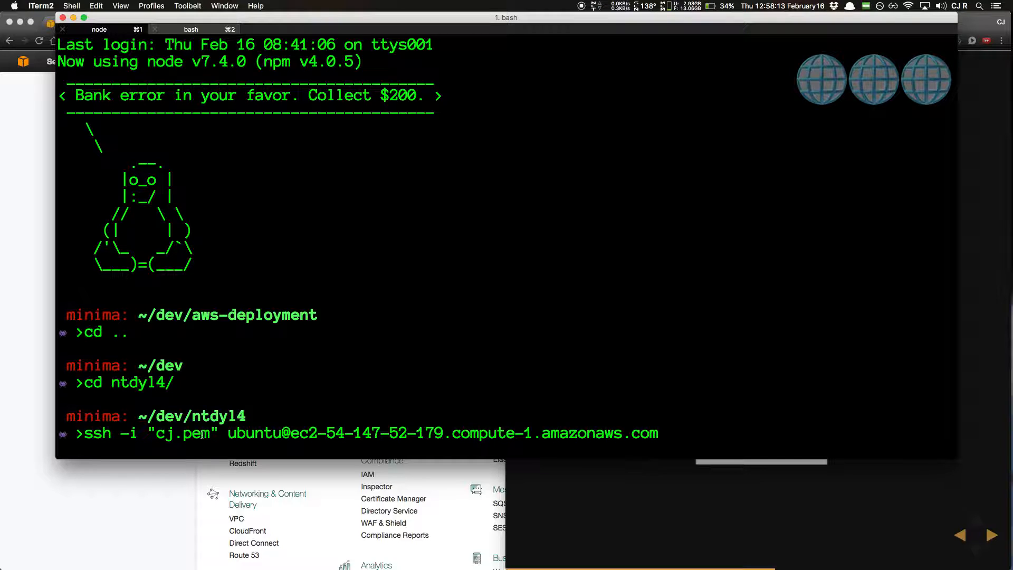
key("Return")
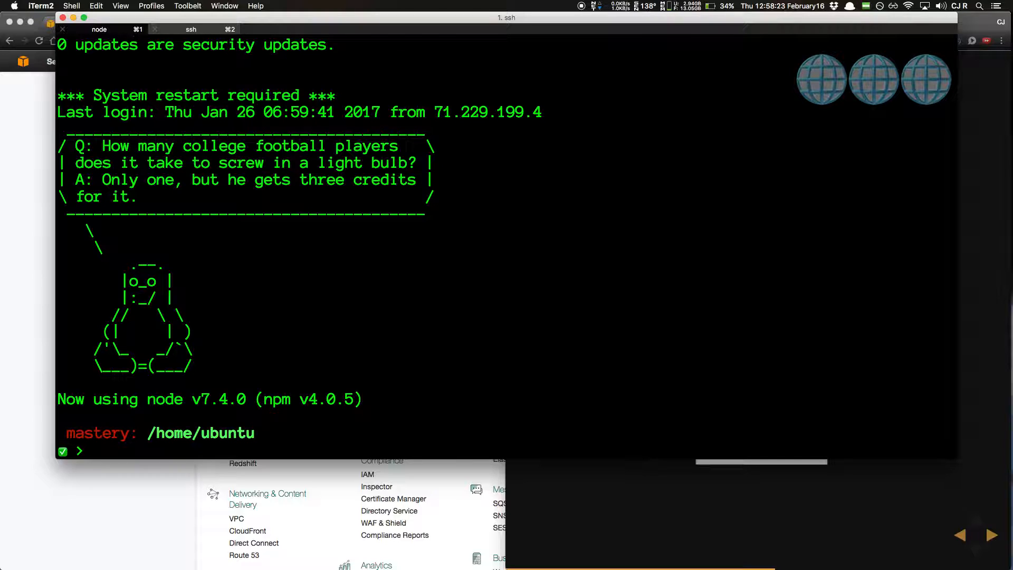
Step: List the server's home folder contents and its running forever processes, and examine the mastery process entry
type("ls")
key("Return")
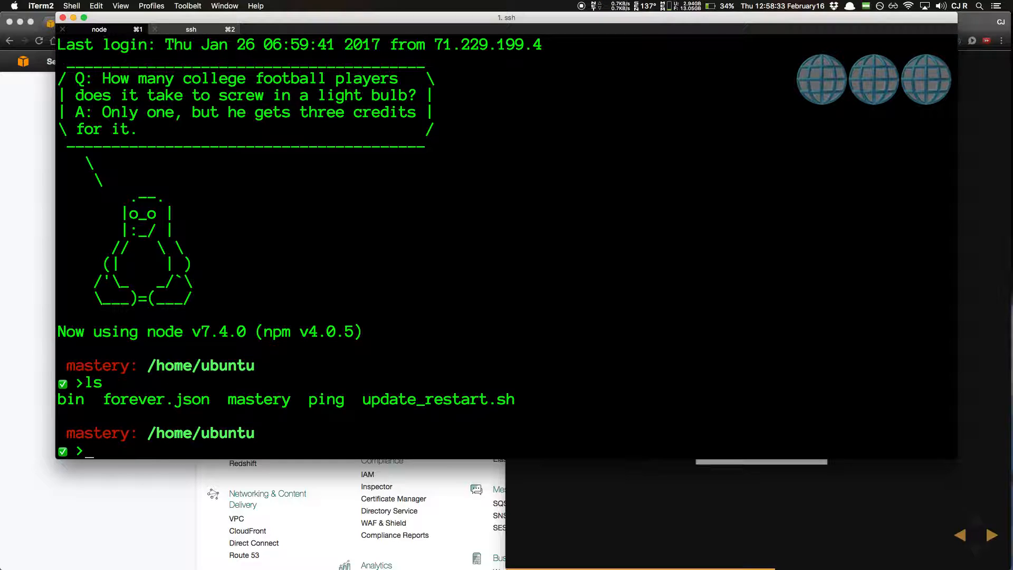
type("forever list")
key("Return")
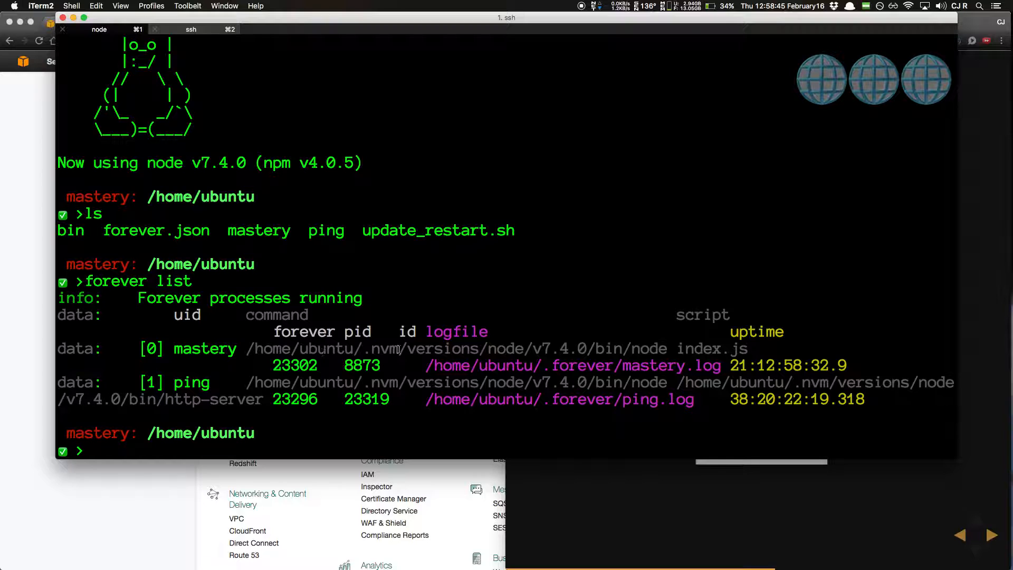
triple_click(597, 350)
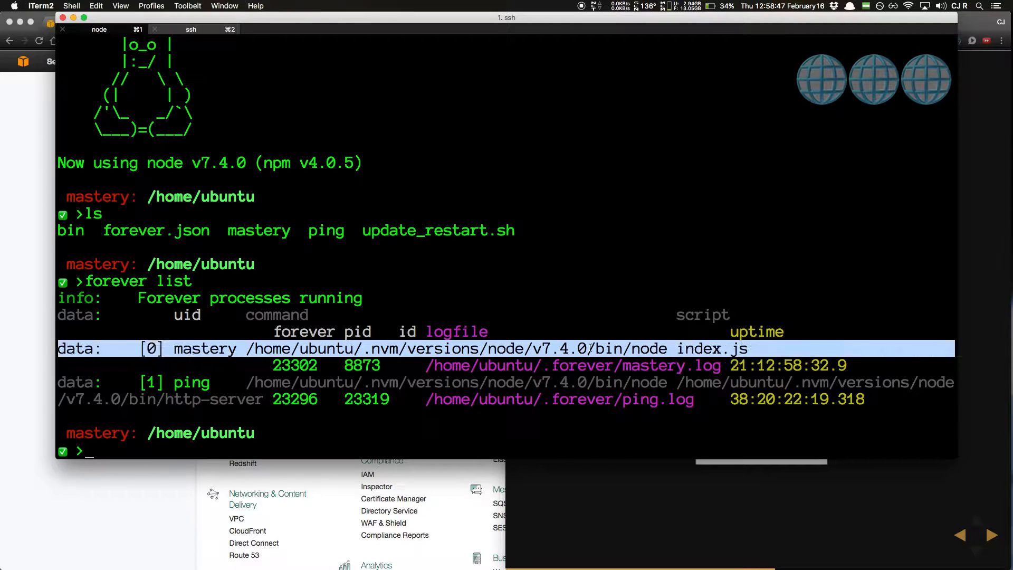
left_click(240, 387)
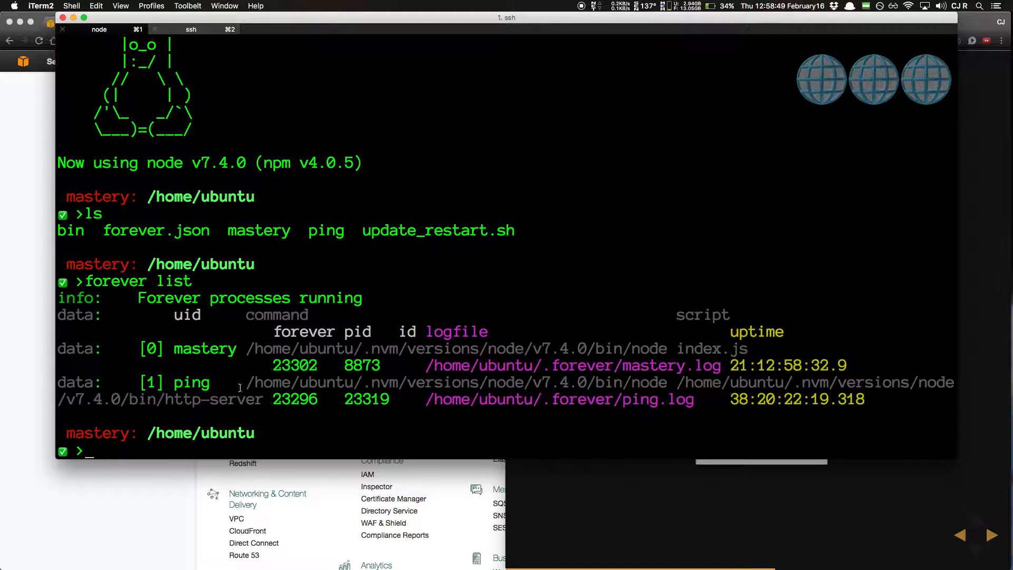
Step: Switch to Chrome, open the EC2 load balancers and start creating a new one of type Classic Load Balancer
left_click(125, 534)
scroll(125, 218, "down", 3)
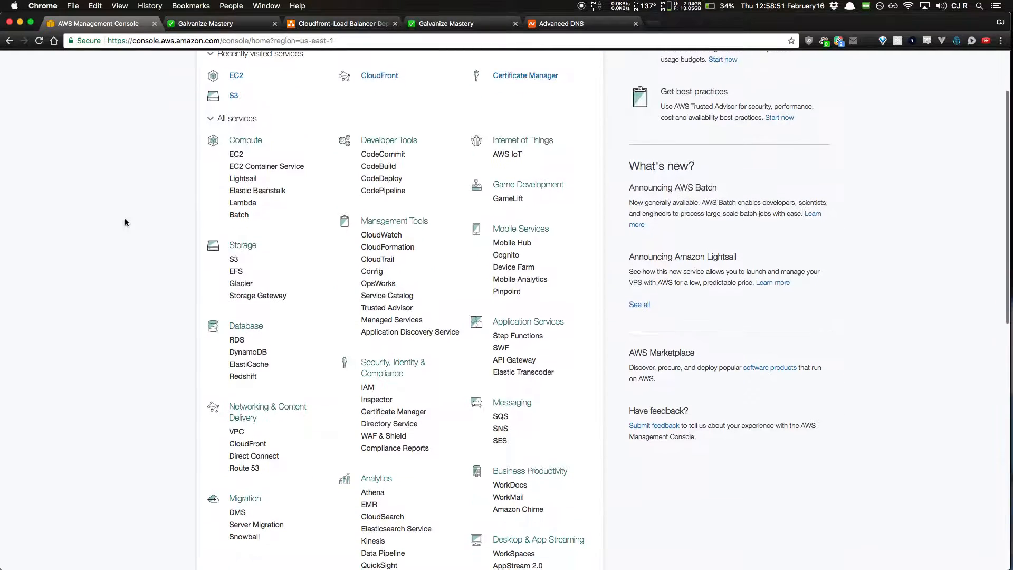
left_click(236, 156)
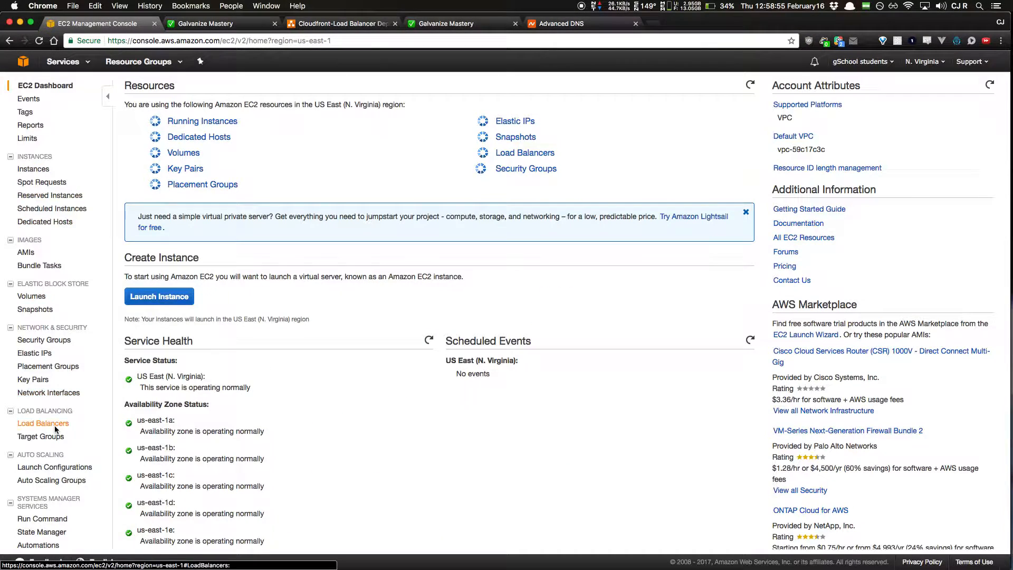
left_click(50, 424)
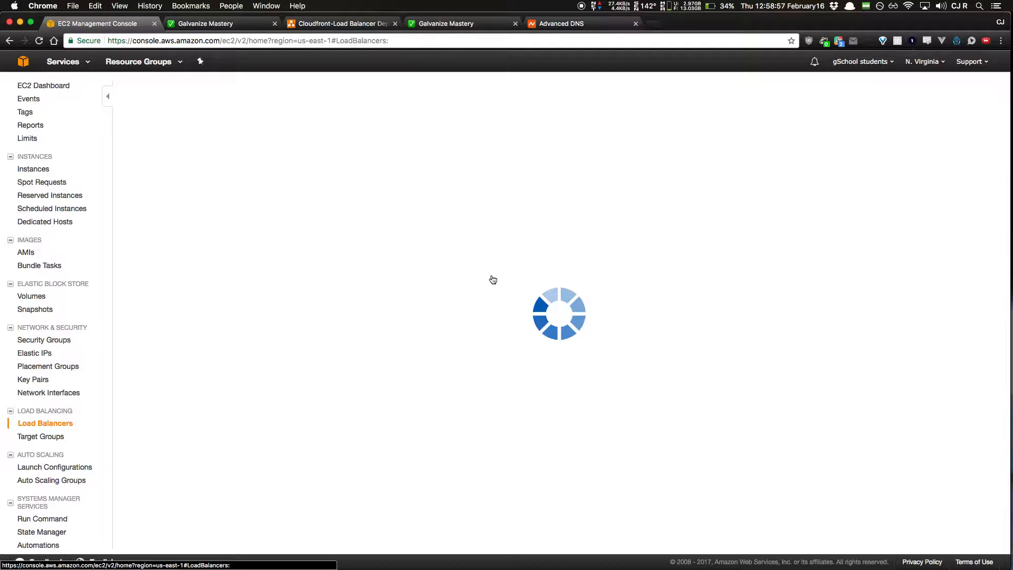
left_click(159, 98)
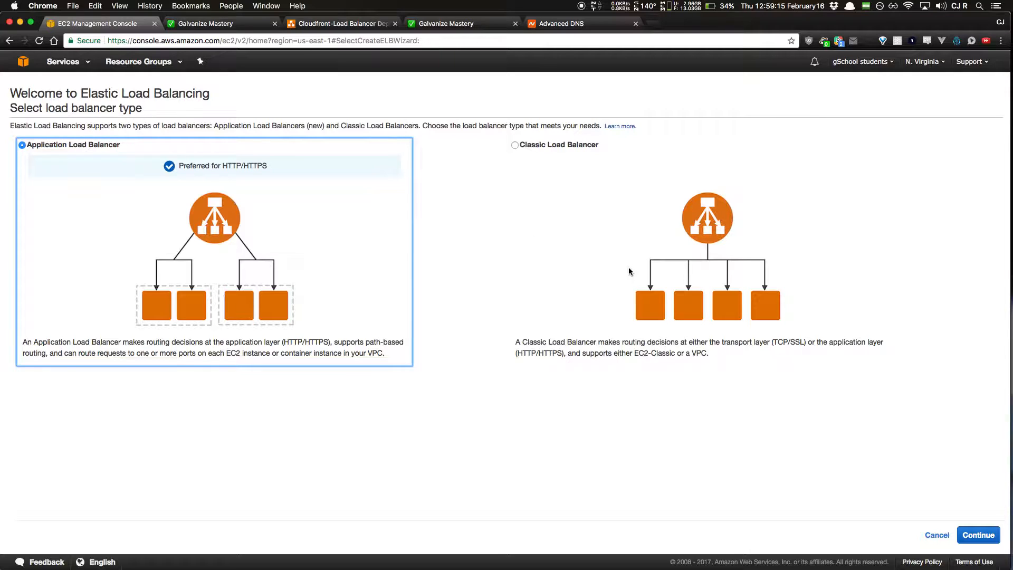
left_click(516, 145)
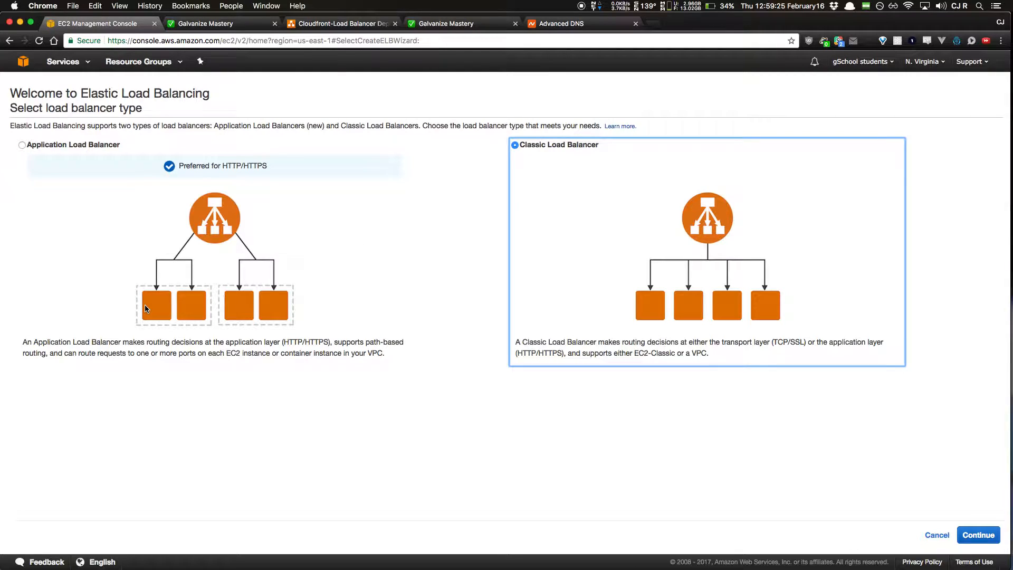
left_click(978, 534)
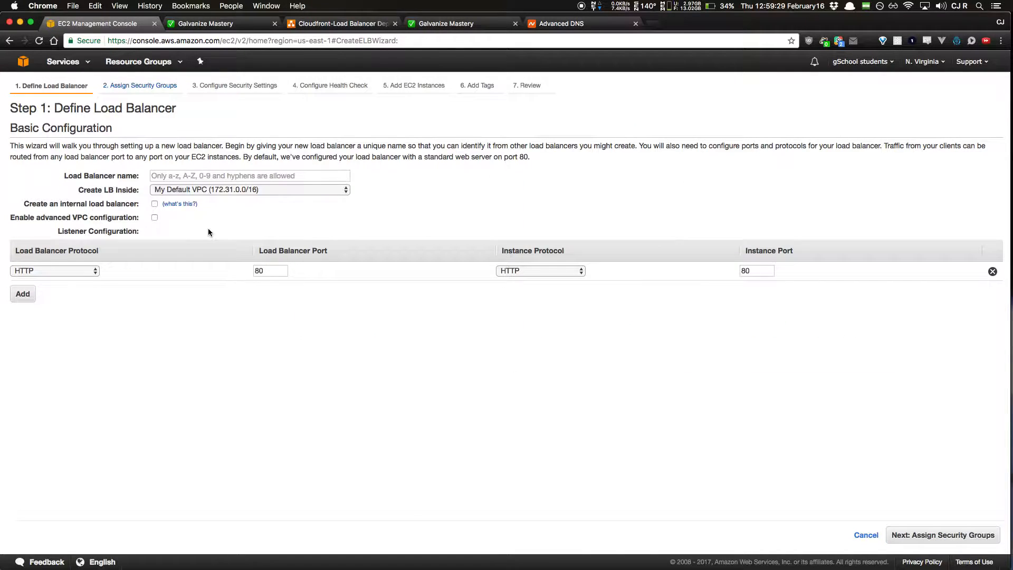
Step: Add a second listener with load balancer protocol HTTPS on port 443, forwarding to HTTP on instance port 3000
left_click(80, 272)
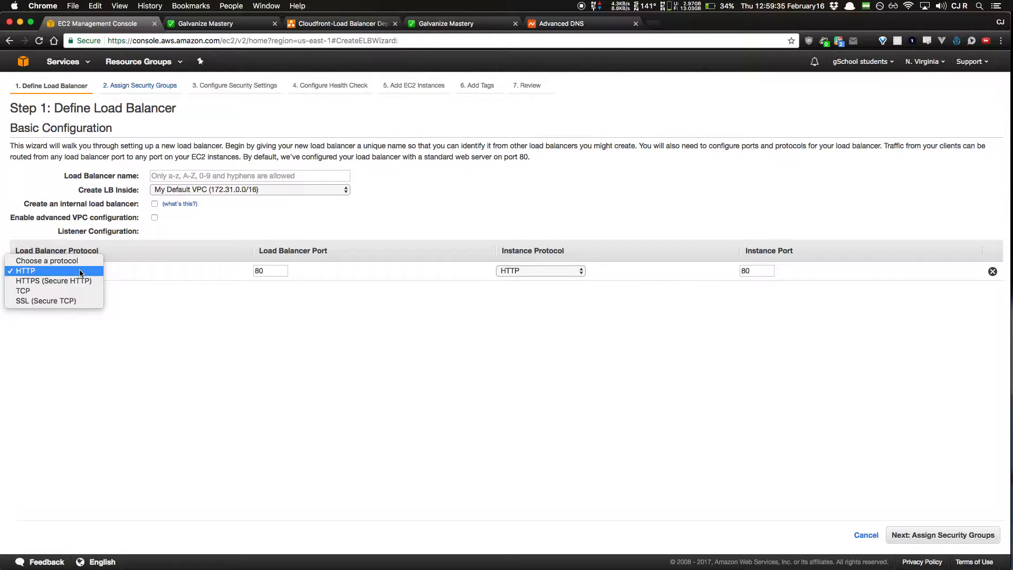
left_click(178, 309)
left_click(24, 292)
left_click(52, 290)
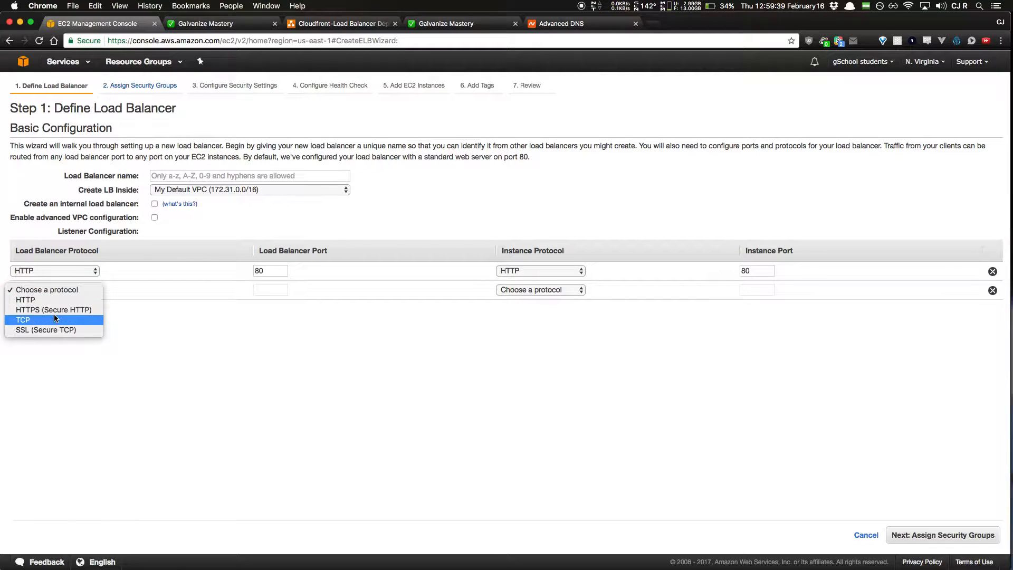
left_click(53, 310)
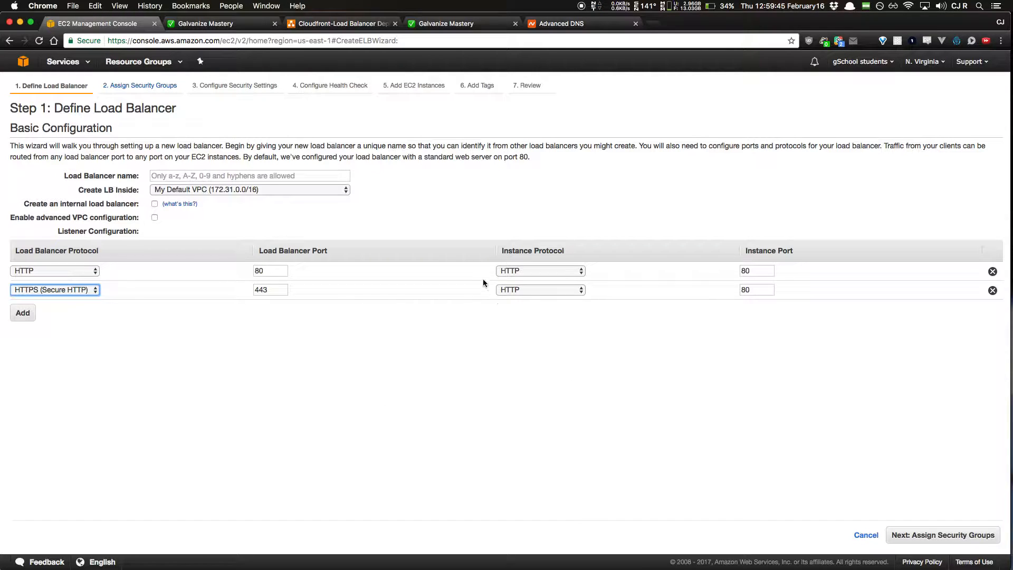
left_click_drag(771, 289, 656, 284)
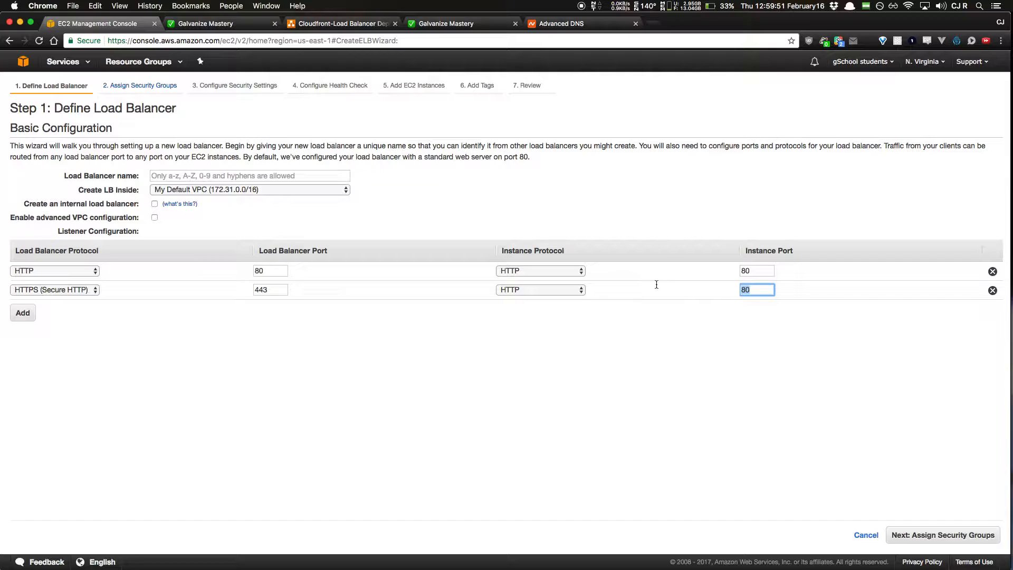
type("3000")
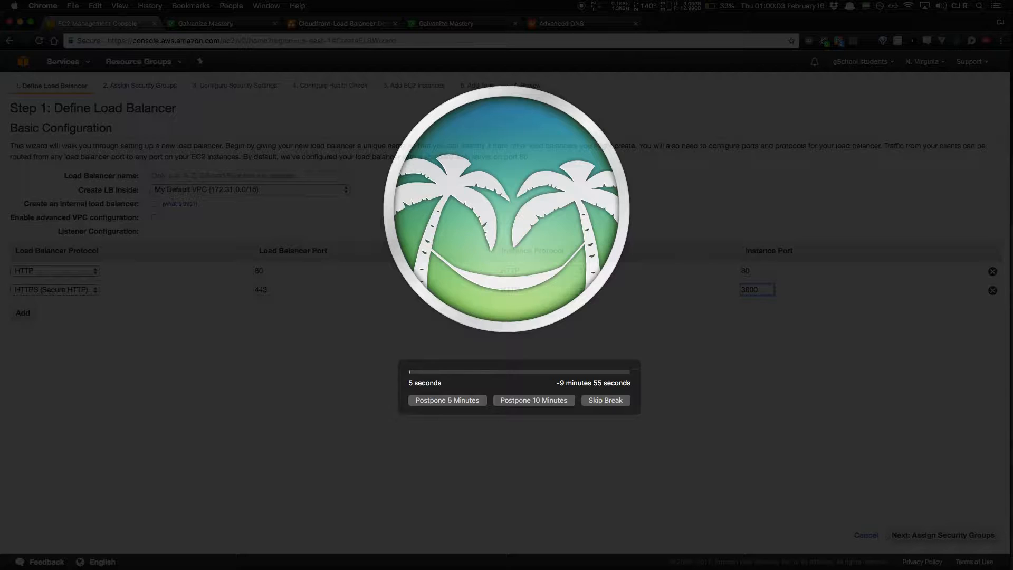
left_click(605, 399)
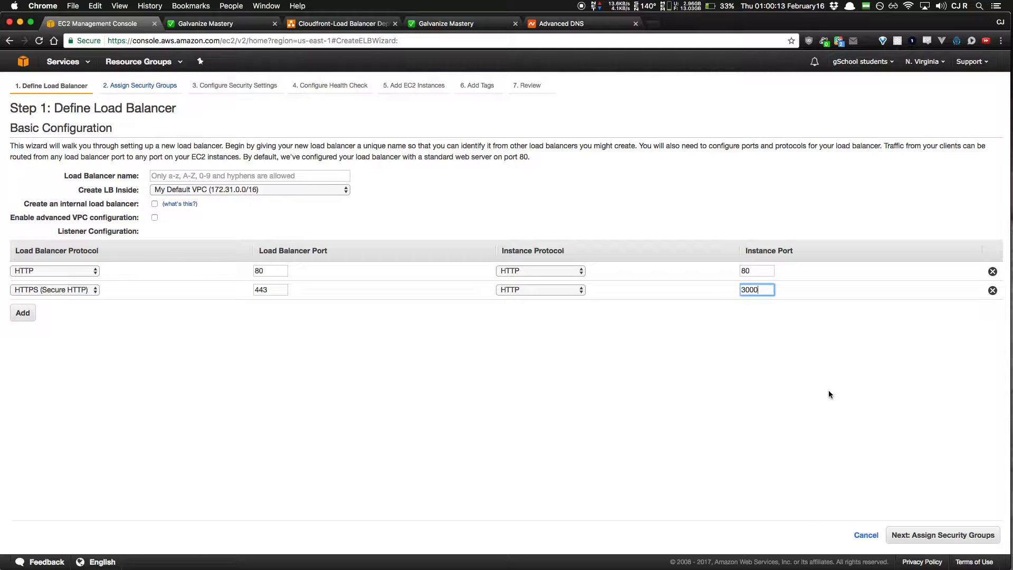
Step: Name the load balancer cjiscool-com and continue to the security group assignment
left_click(923, 536)
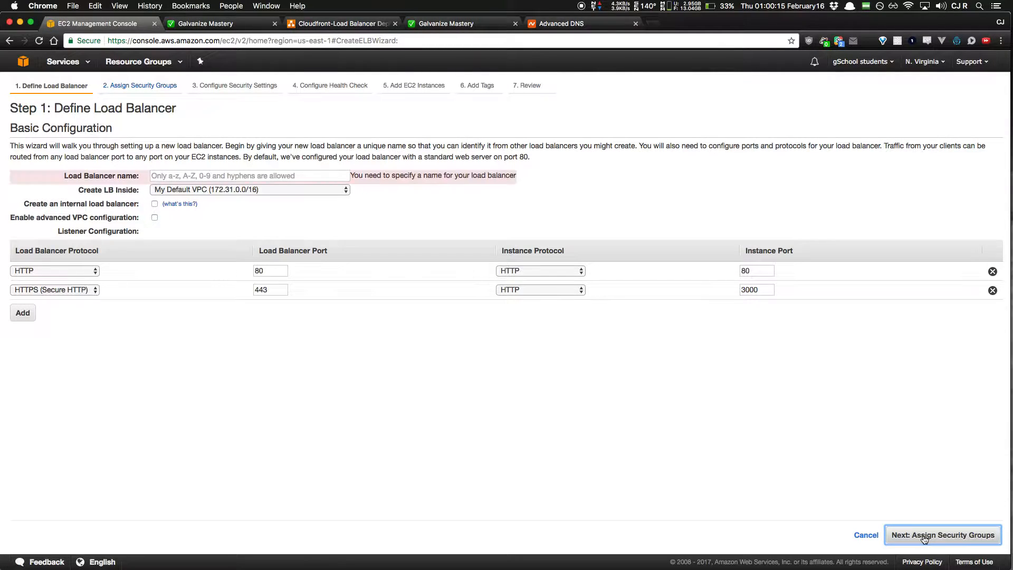
left_click(185, 176)
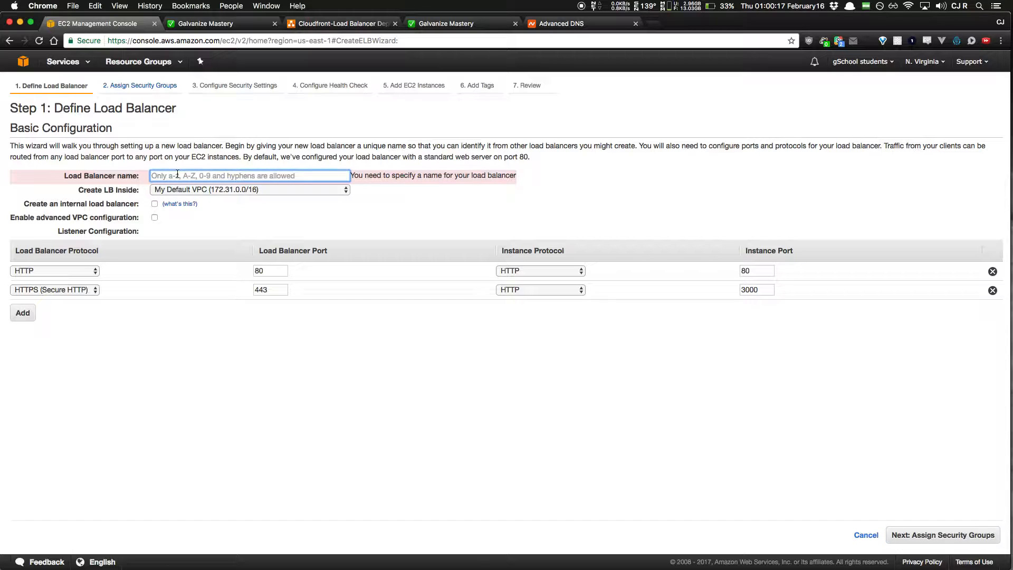
type("cjiscool.com")
left_click(926, 535)
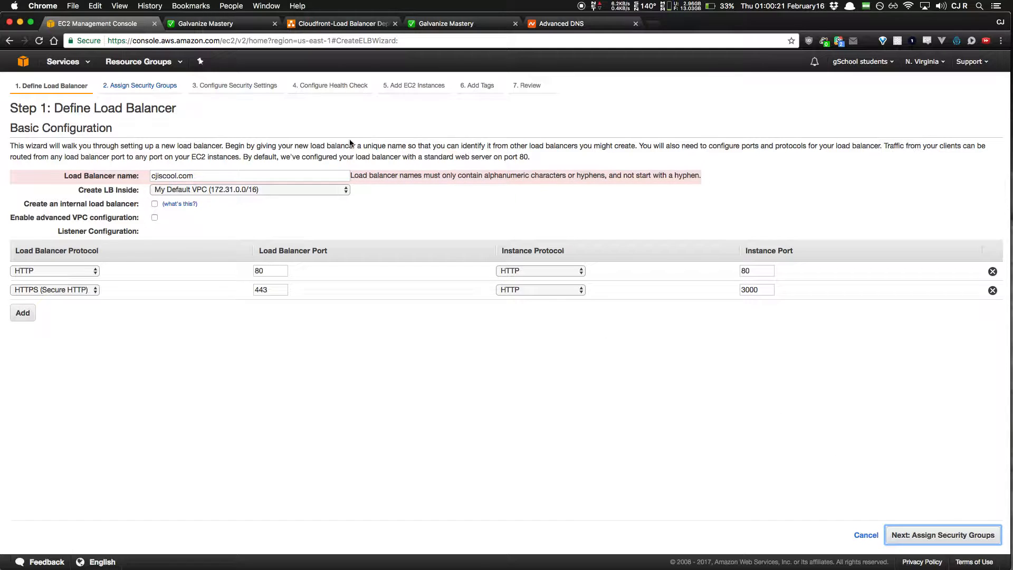
left_click(271, 173)
key("BackSpace")
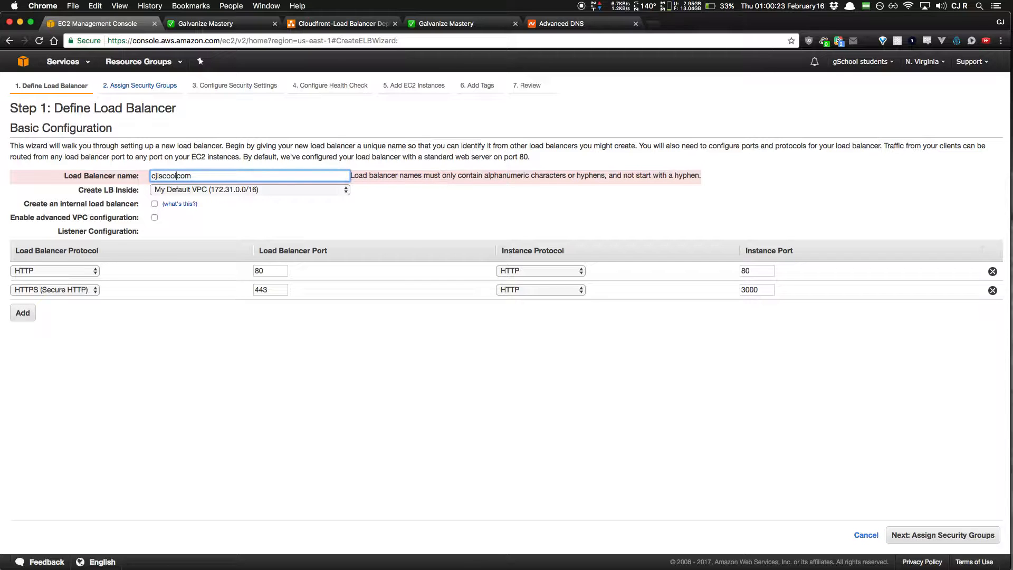
type("-")
left_click(943, 535)
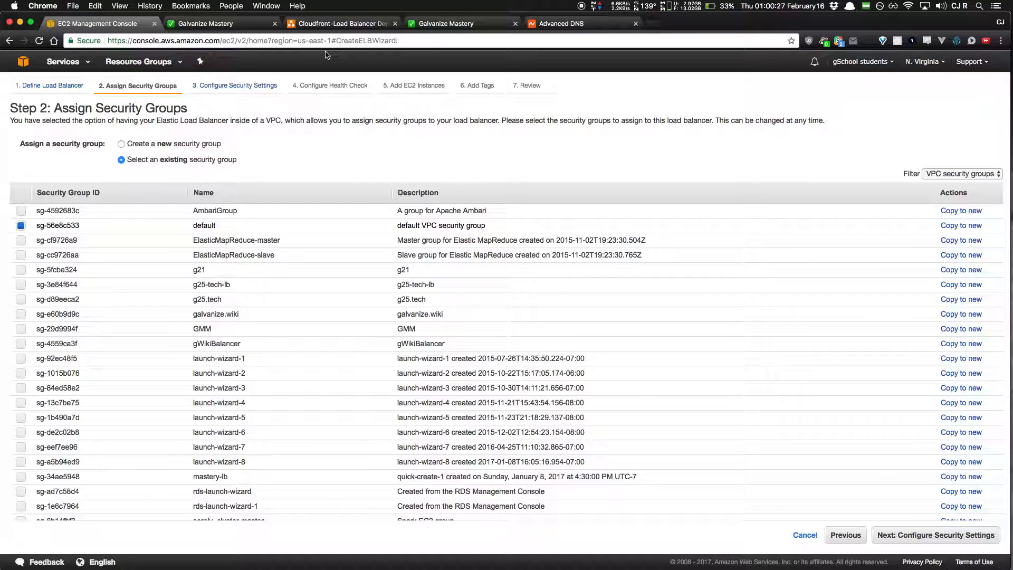
Step: Assign a new security group with the default rules, and choose the existing ACM certificate observe.gteach.xyz for the HTTPS listener
left_click(121, 144)
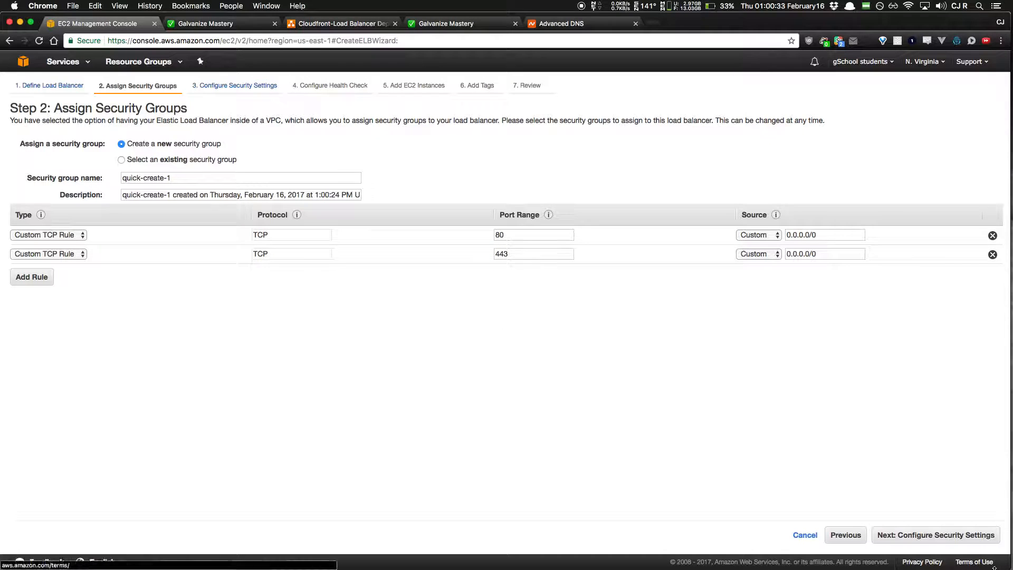
left_click(955, 537)
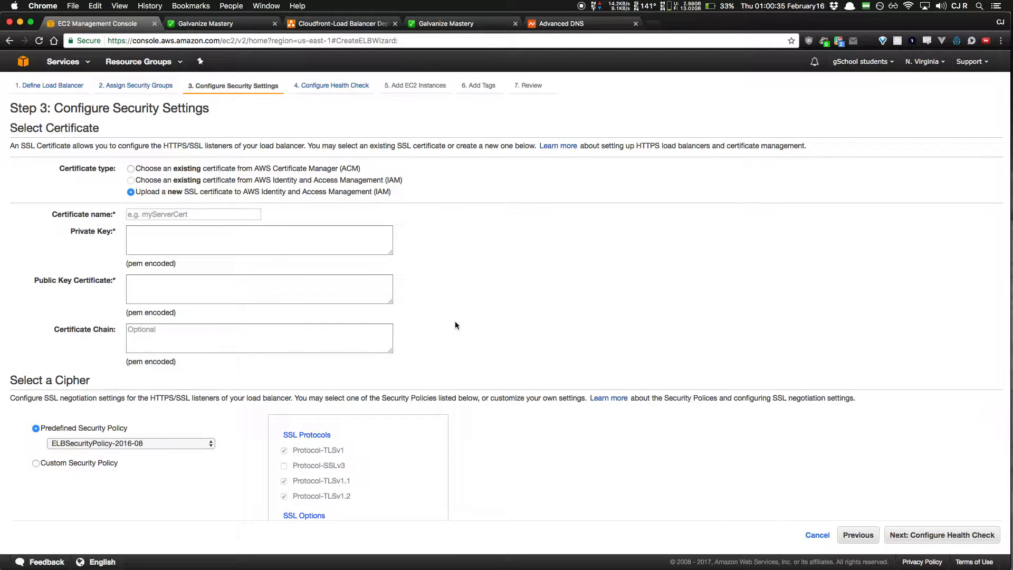
left_click(152, 169)
left_click(225, 243)
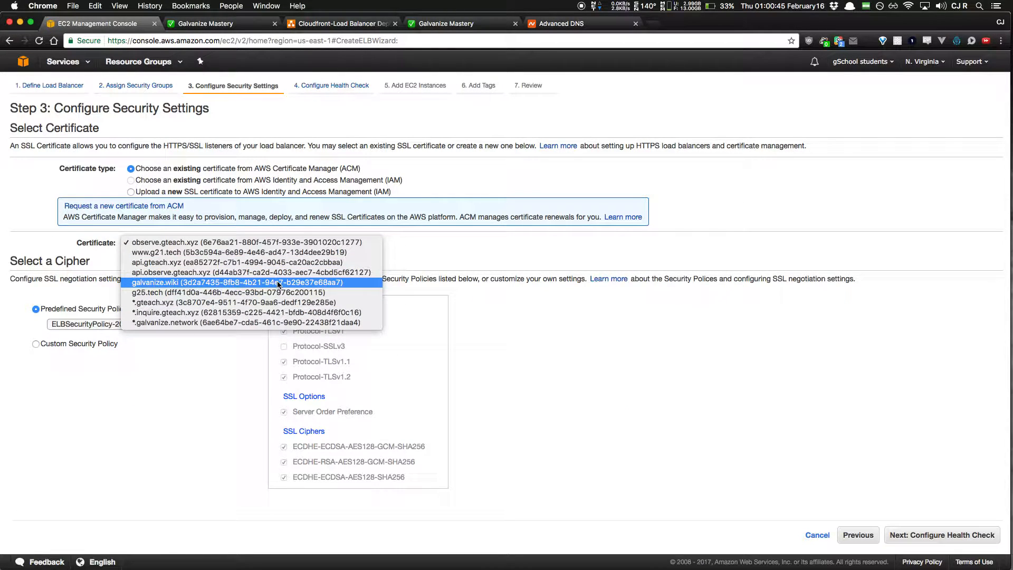
left_click(455, 252)
scroll(730, 371, "down", 1)
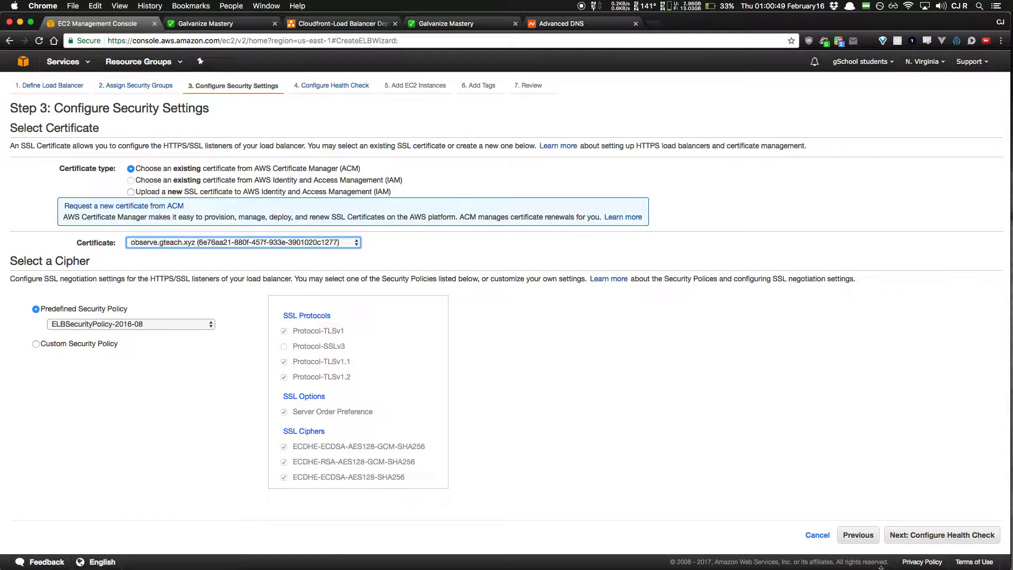
left_click(922, 533)
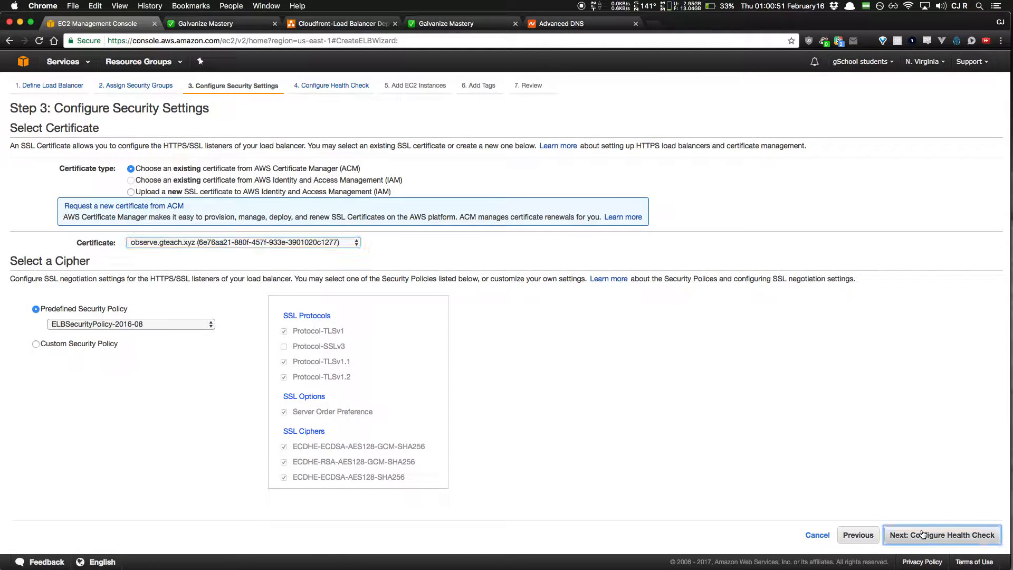
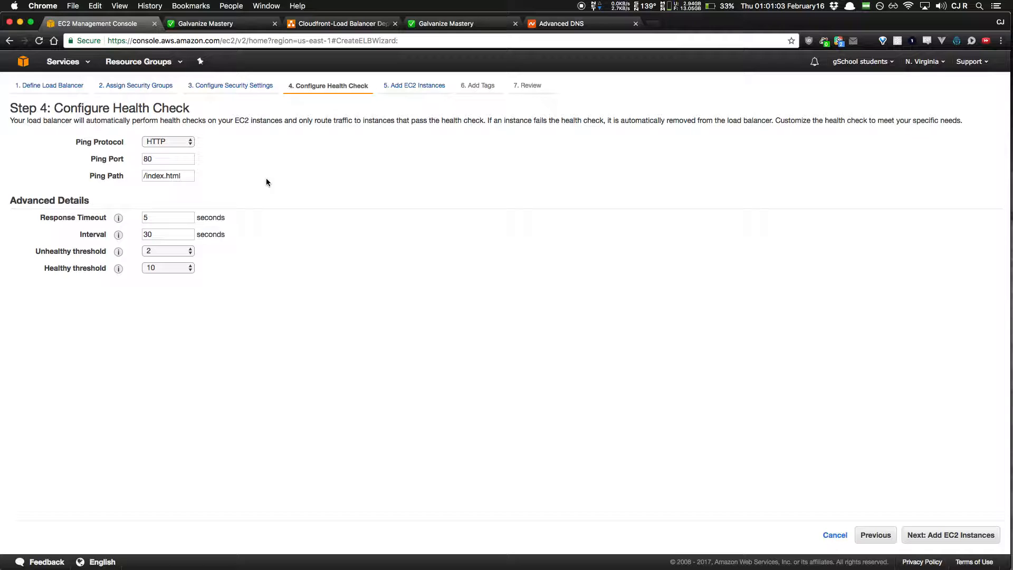
Step: Switch to iTerm2, examine the ping entry and its http-server command in the forever process list, and return to Chrome
key("ctrl+Up")
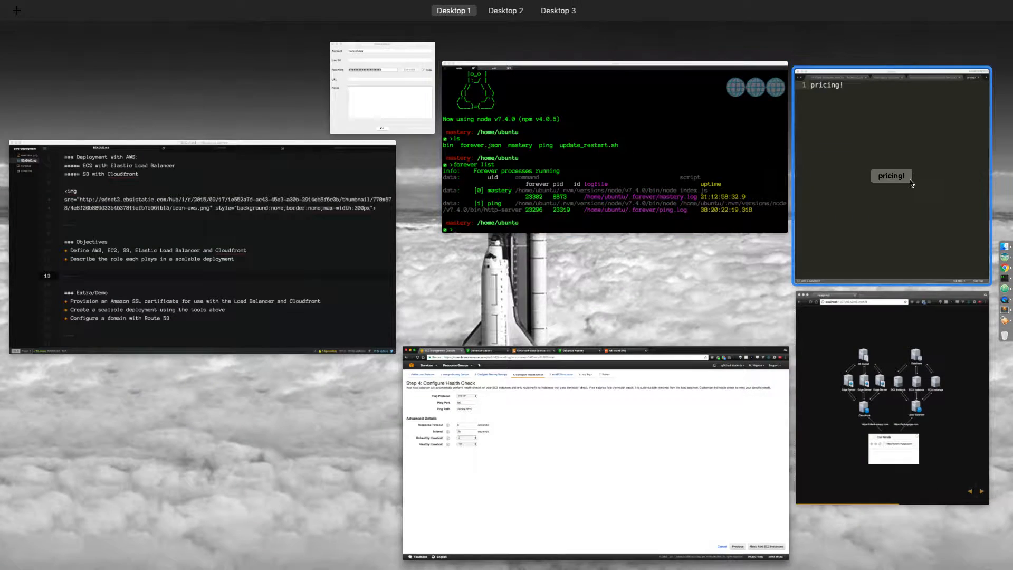
left_click(654, 173)
left_click_drag(171, 377, 222, 384)
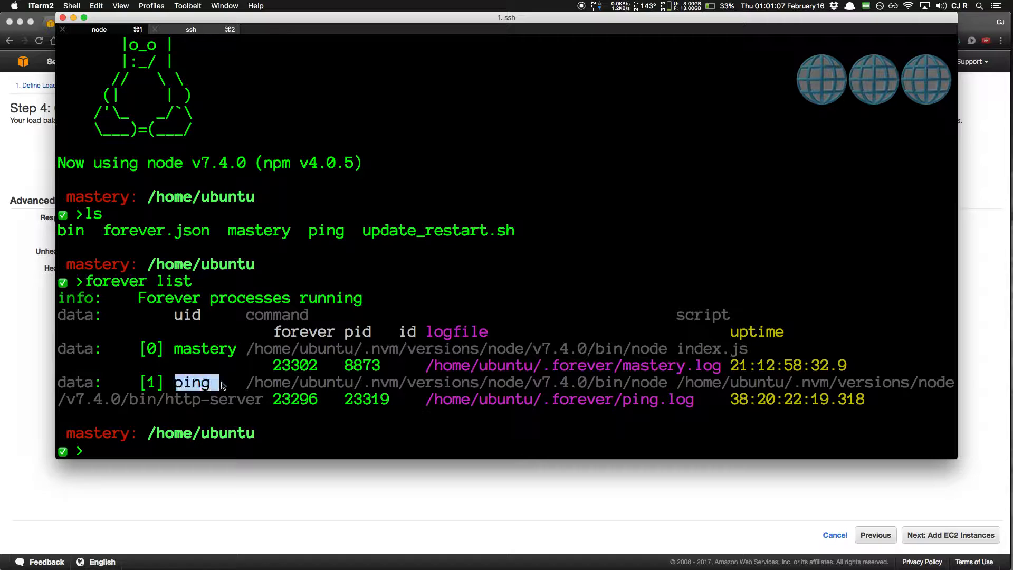
left_click(214, 391)
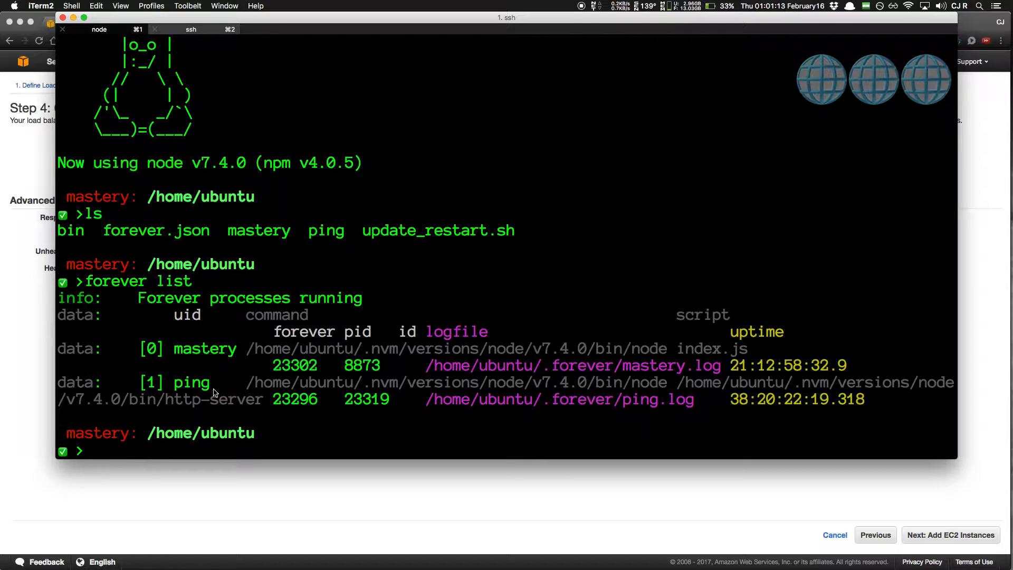
left_click_drag(262, 403, 166, 384)
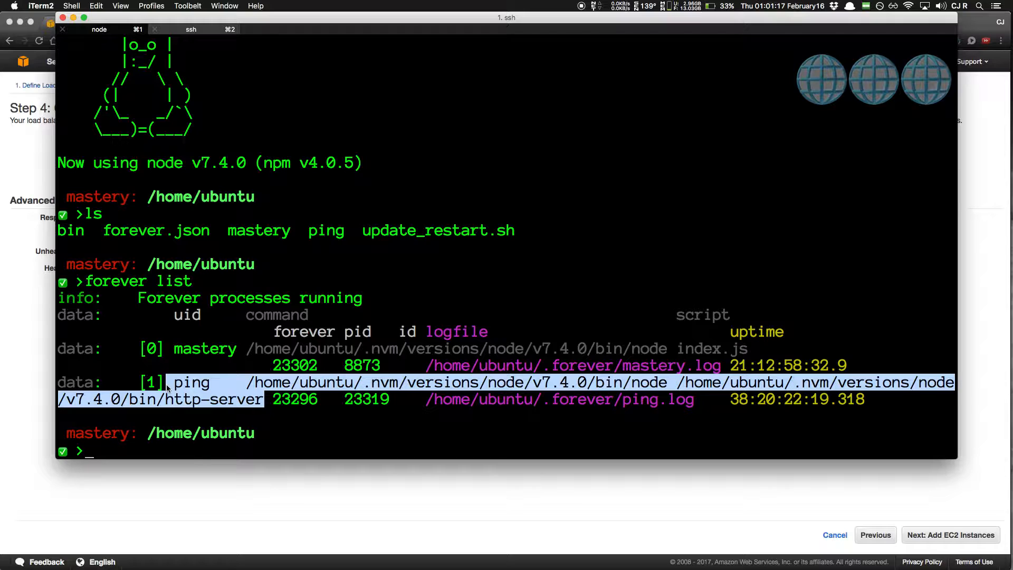
left_click(197, 520)
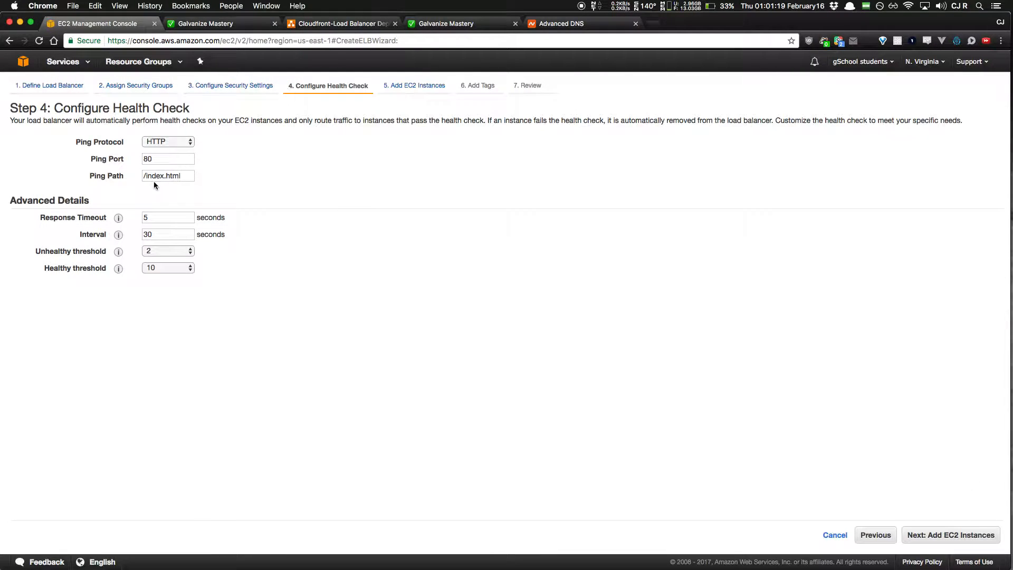
Step: Set the health check ping path to / and continue to adding EC2 instances
left_click_drag(145, 176, 347, 197)
type("/")
left_click(944, 535)
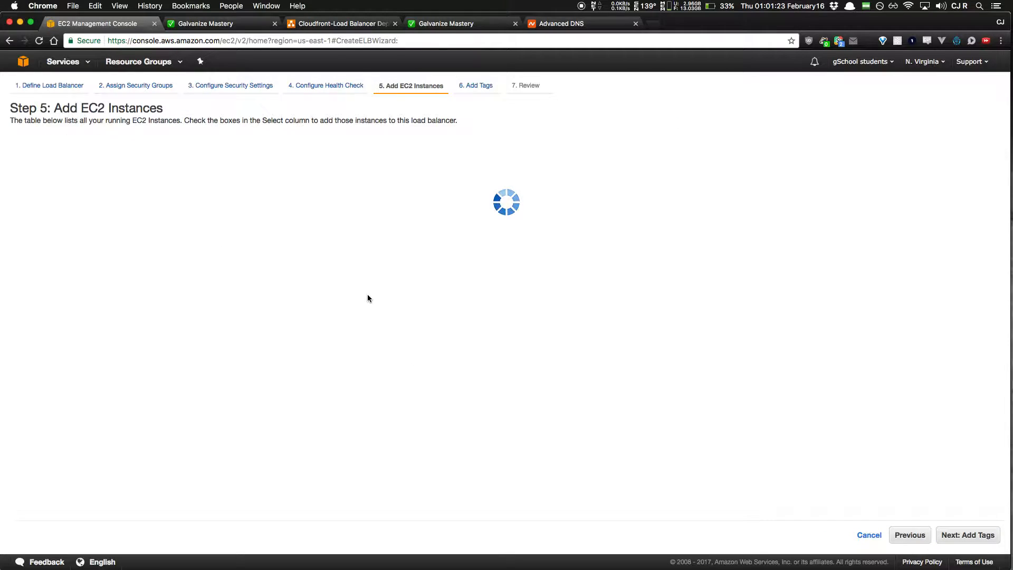
Step: Add the running g25.tech instance to the load balancer and continue to the tags
scroll(231, 214, "down", 3)
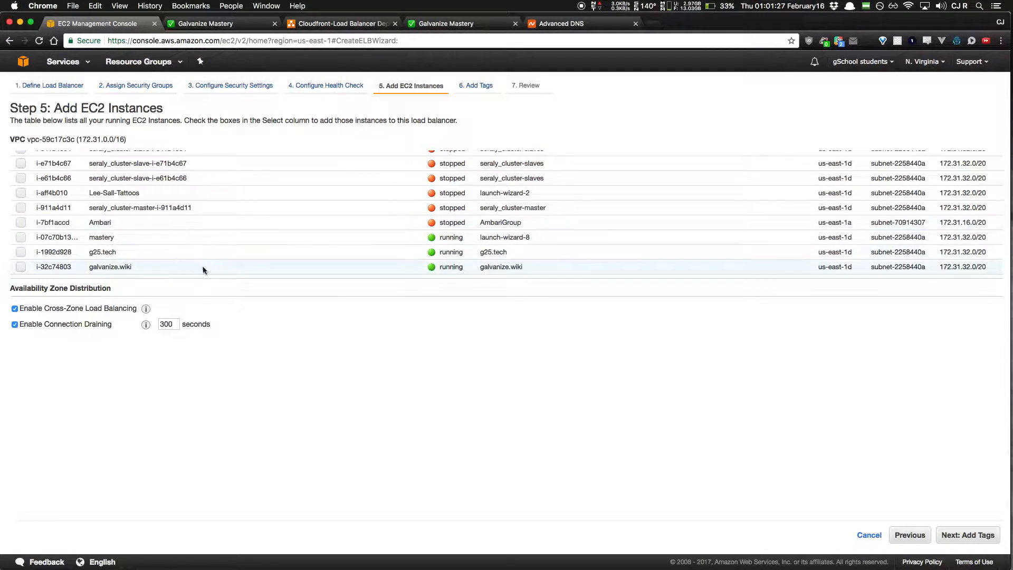
left_click(21, 252)
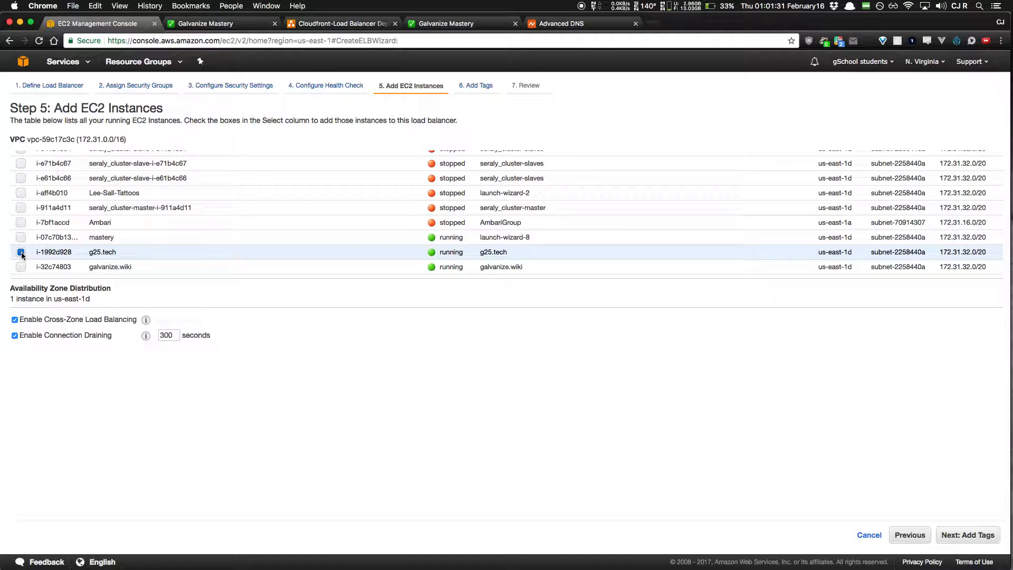
left_click(949, 539)
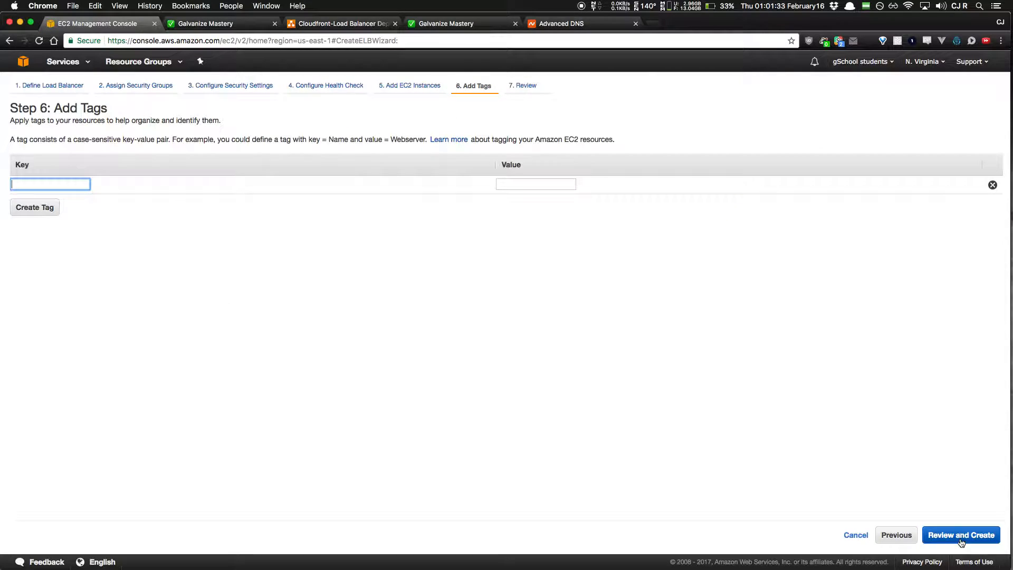
Step: Leave the load balancer wizard without creating it and open the CloudFront distributions list
left_click(23, 61)
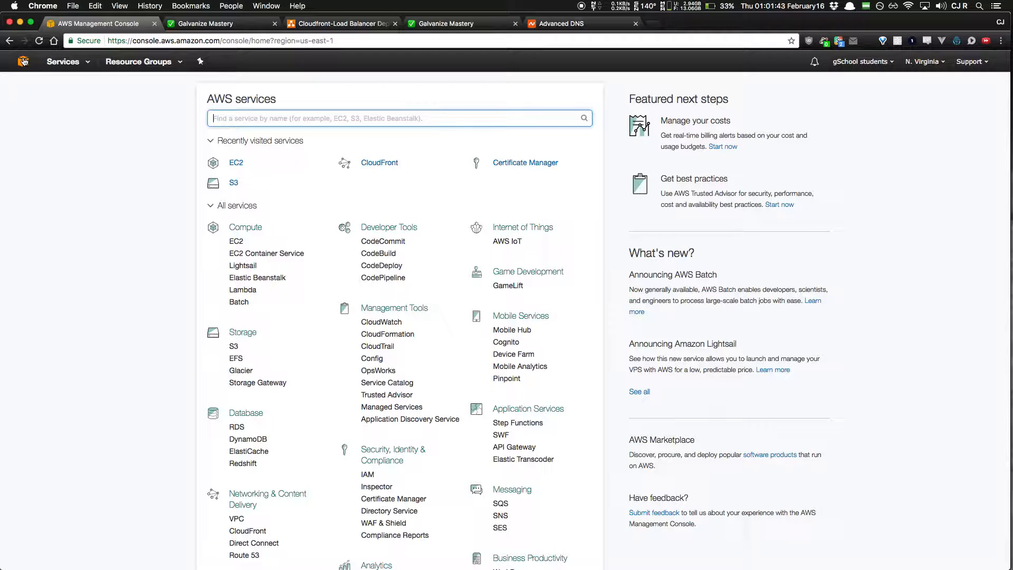
scroll(23, 62, "down", 3)
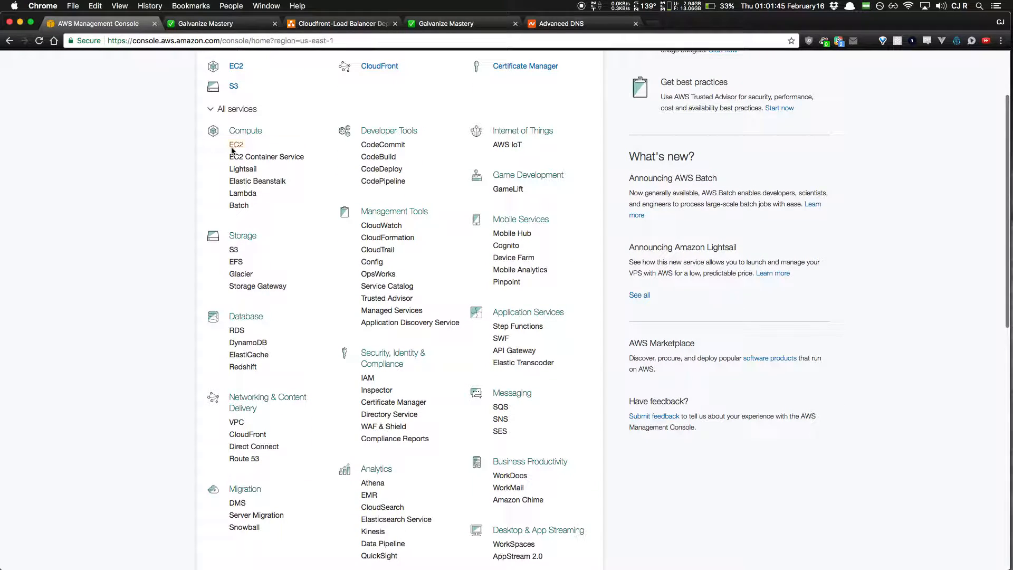
left_click(248, 436)
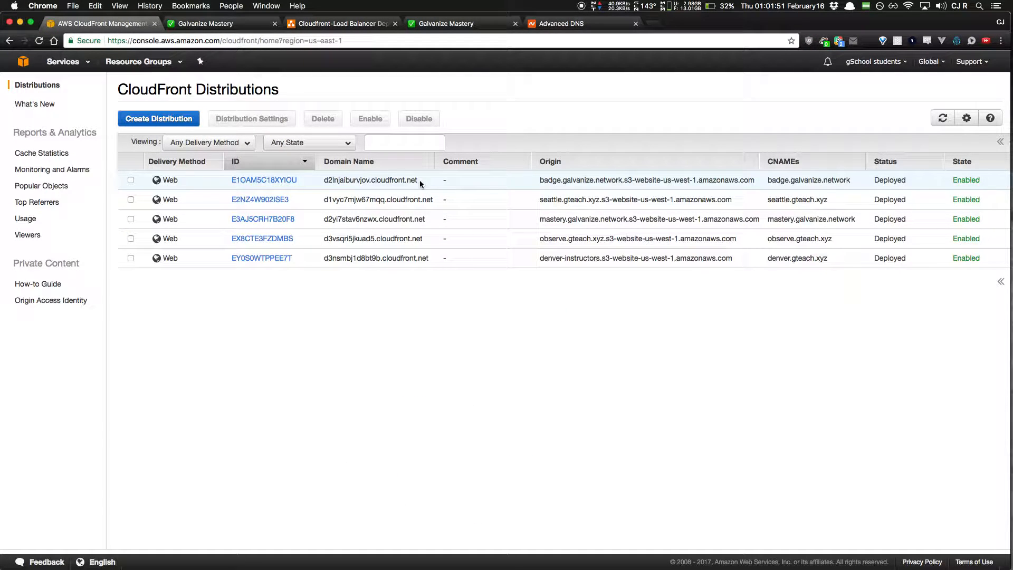
Step: Open the mastery distribution's CloudFront domain in a new tab and compare it with the mastery.galvanize.network site
left_click_drag(428, 219, 319, 220)
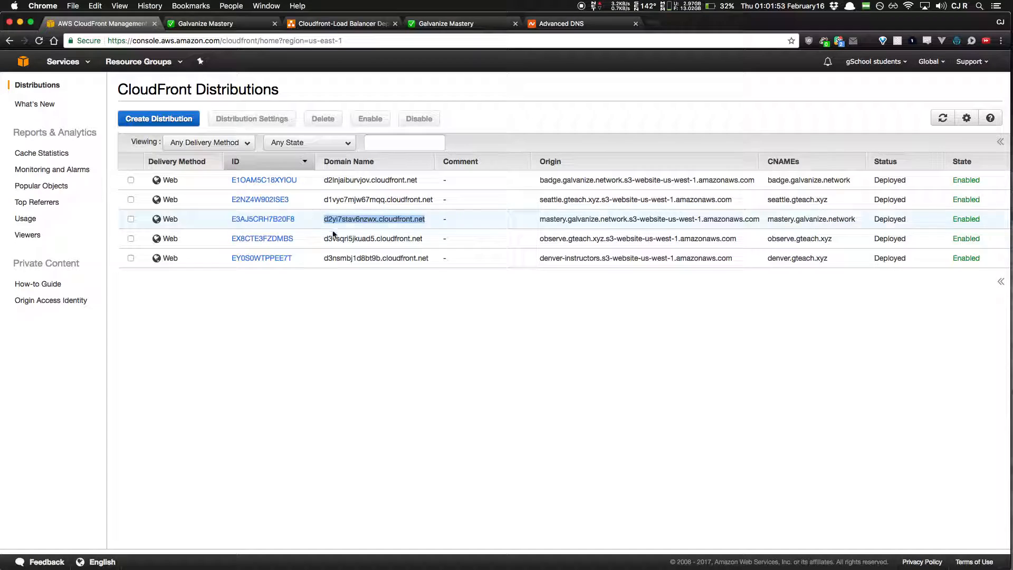
key("super+c")
key("super+t")
key("super+v")
key("Return")
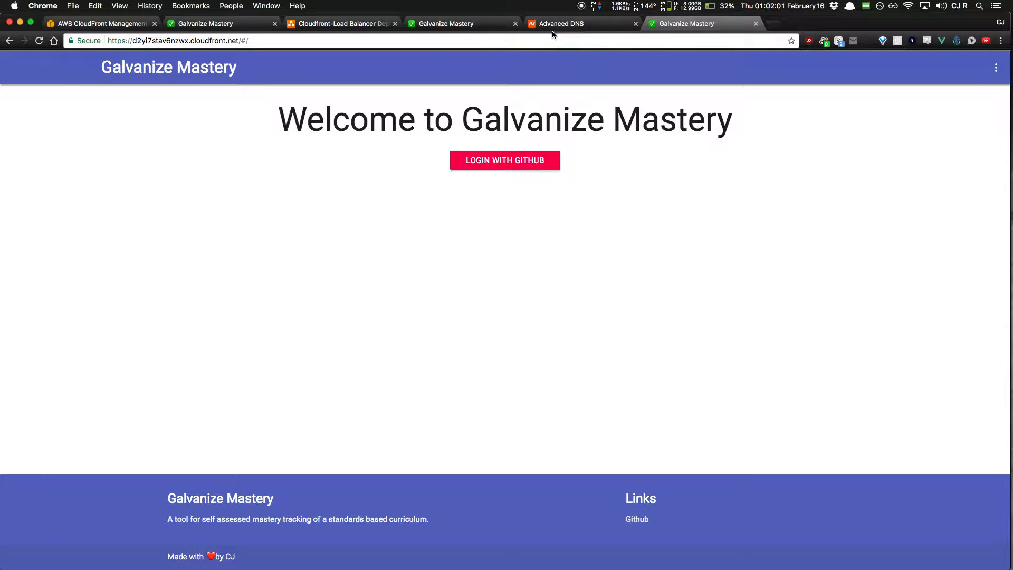
left_click(443, 23)
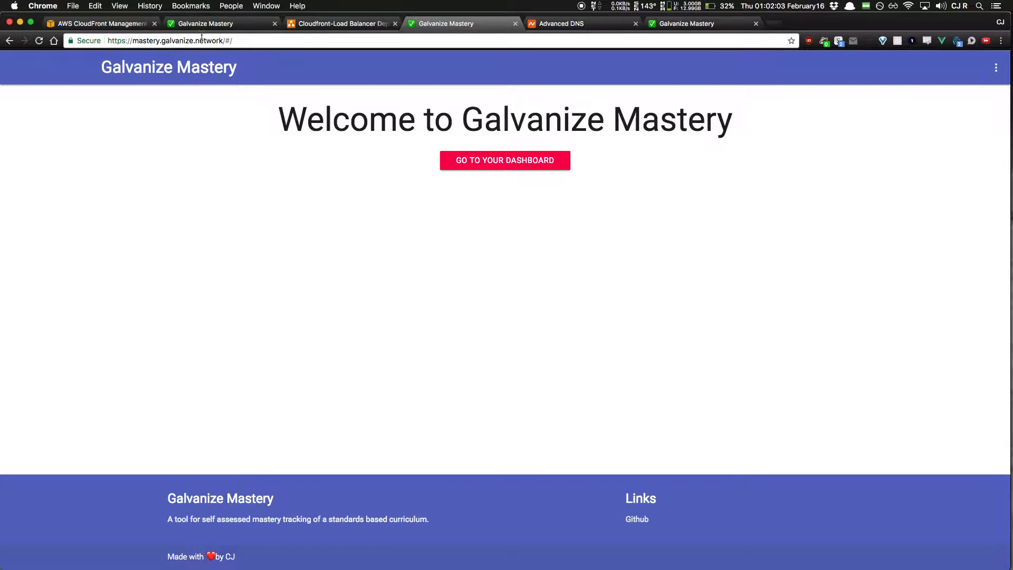
left_click(728, 24)
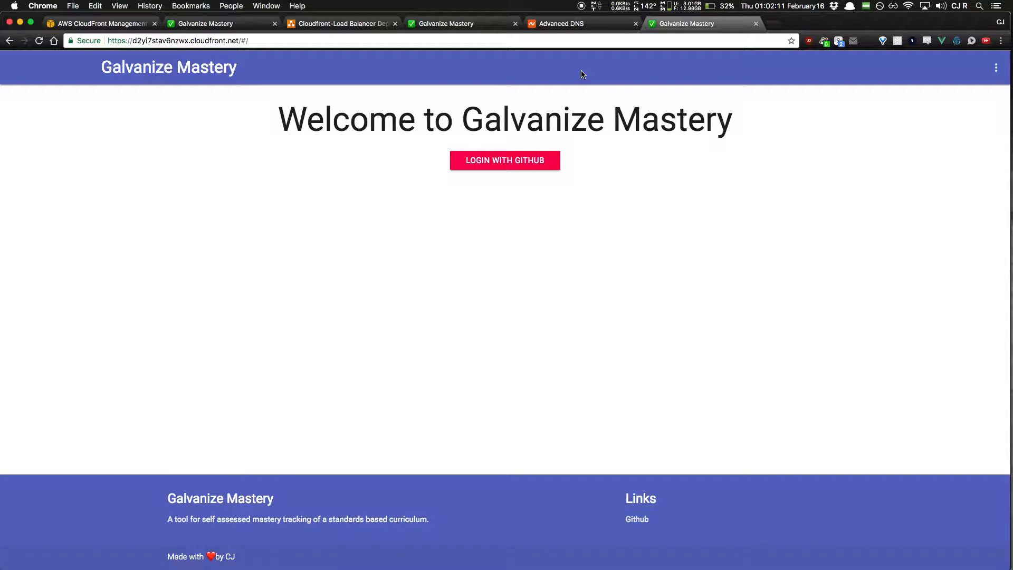
Step: Return to the CloudFront distributions list and go to the AWS console home page
left_click(88, 23)
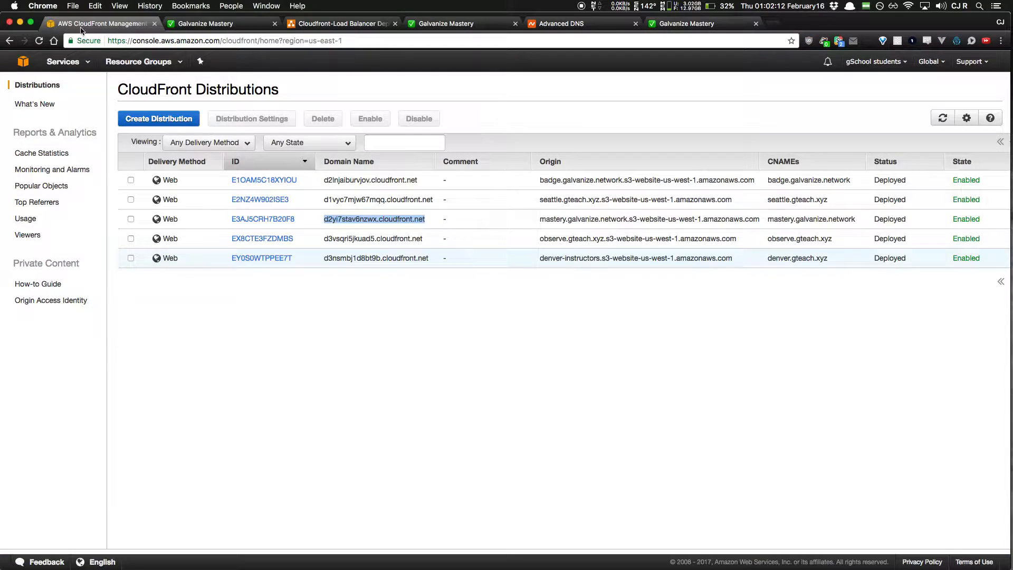
left_click(298, 398)
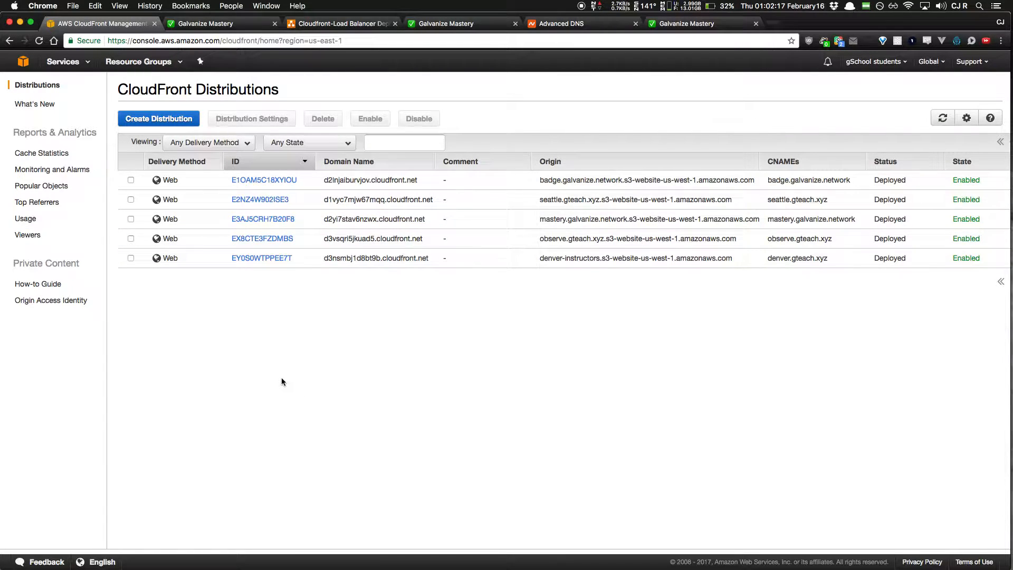
left_click(23, 61)
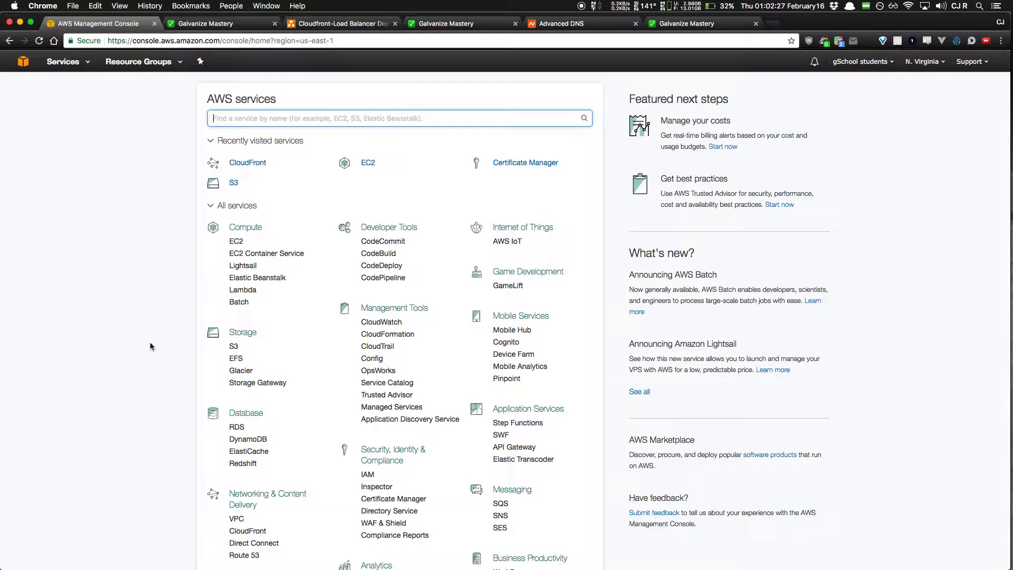
Step: Search the web for "aws price calculator" in a new browser tab
key("super+t")
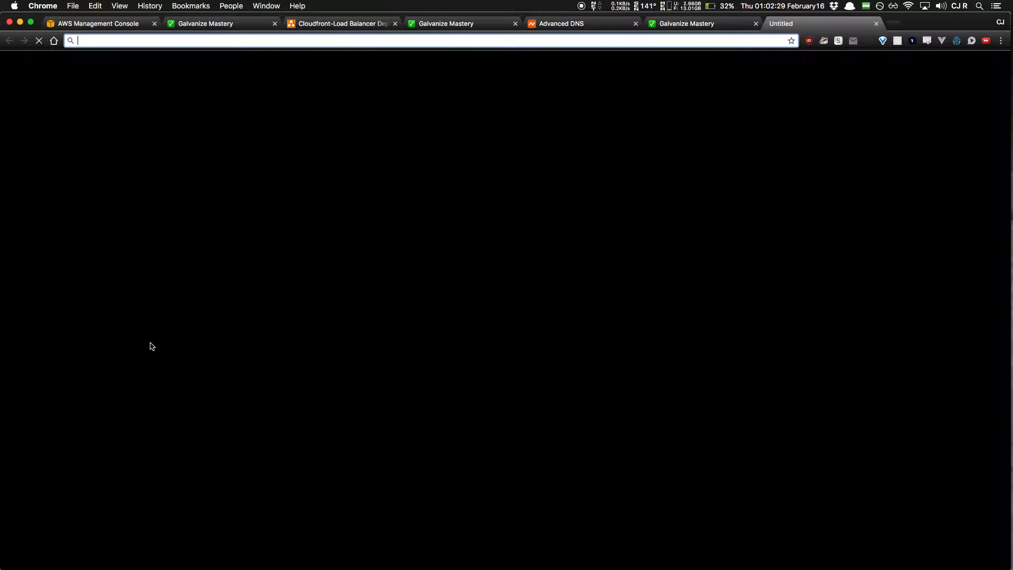
type("aws price calcul")
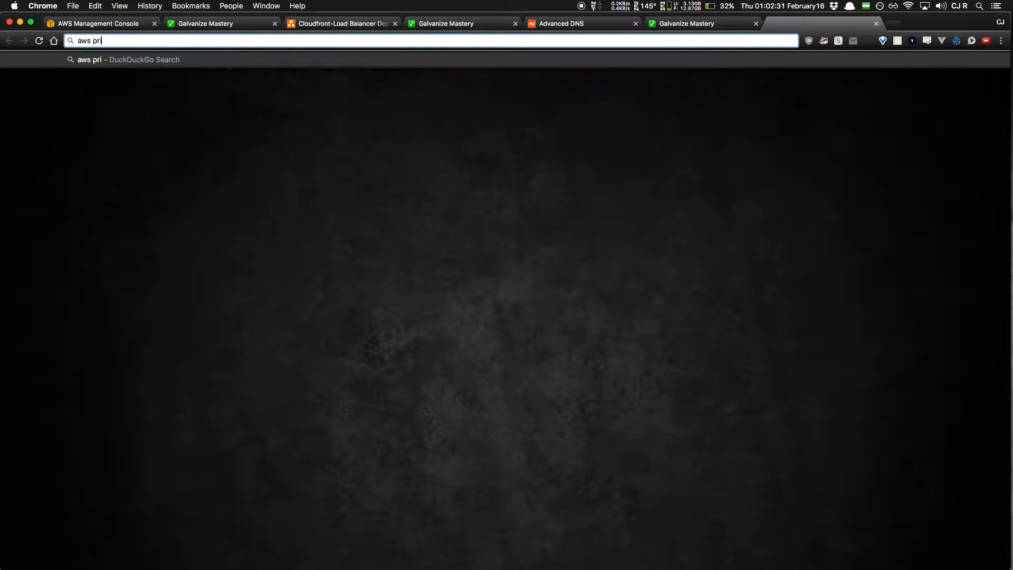
type("ator")
key("Return")
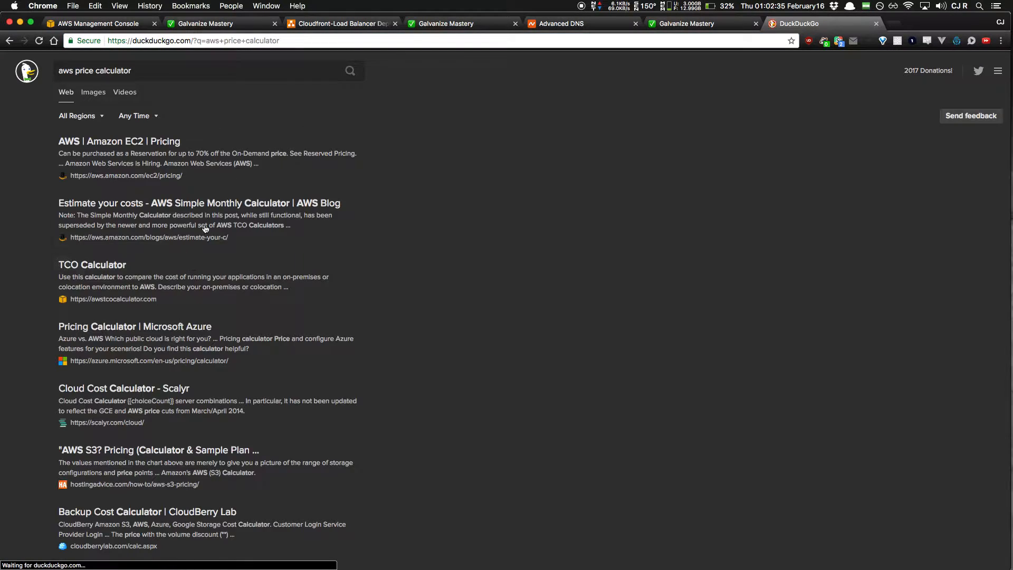
Step: Open the TCO Calculator and Amazon EC2 Pricing results in new tabs and look through the TCO Calculator form
left_click(105, 268, "super")
left_click(151, 159, "super")
key("ctrl+Tab")
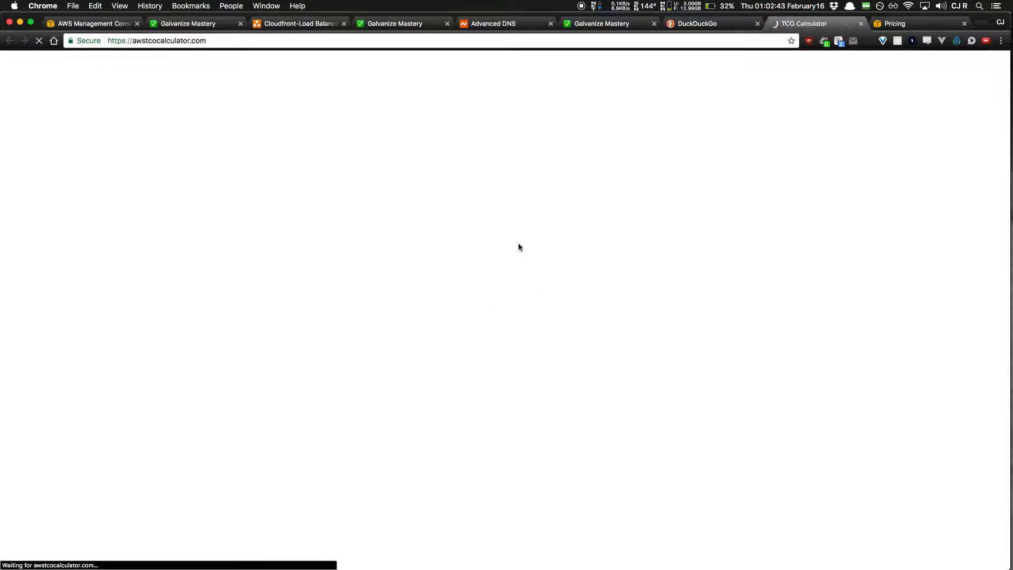
key("ctrl+Tab")
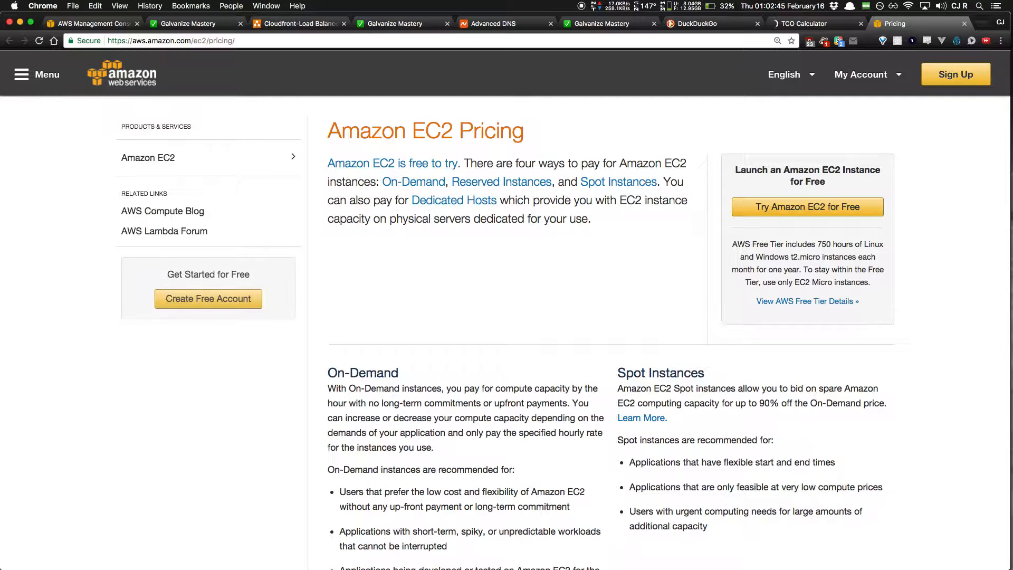
key("ctrl+shift+Tab")
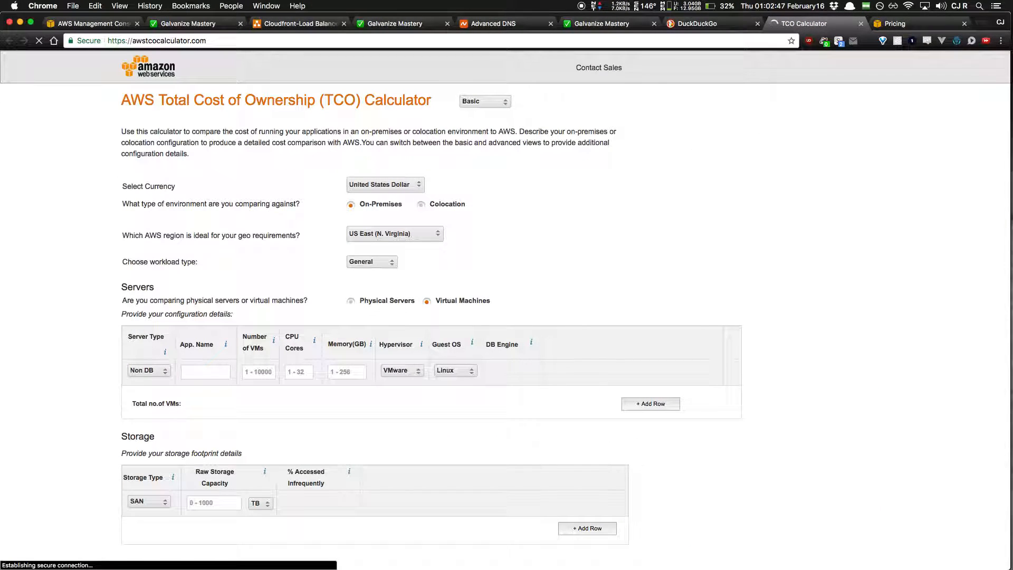
scroll(507, 316, "down", 5)
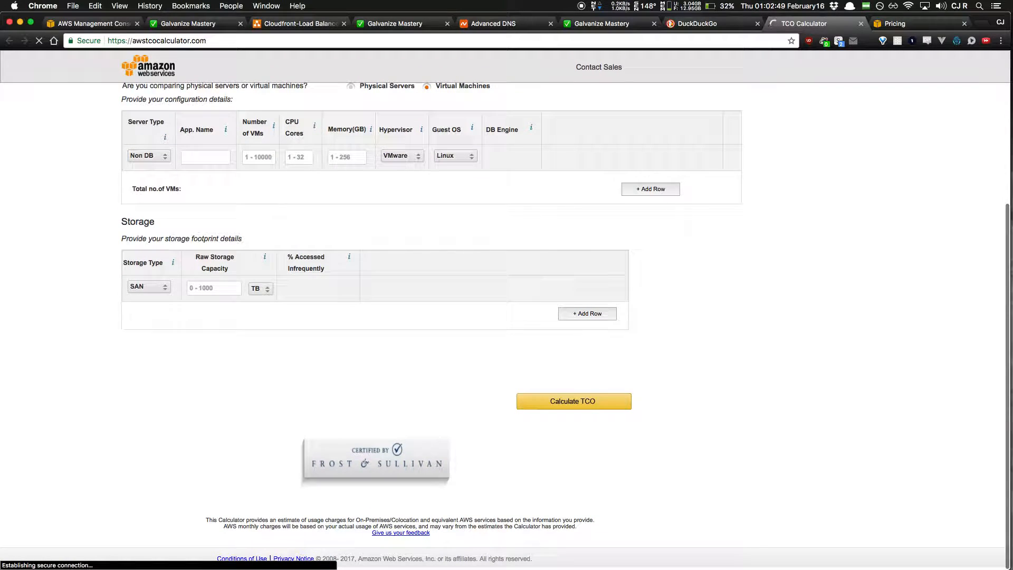
scroll(431, 231, "up", 5)
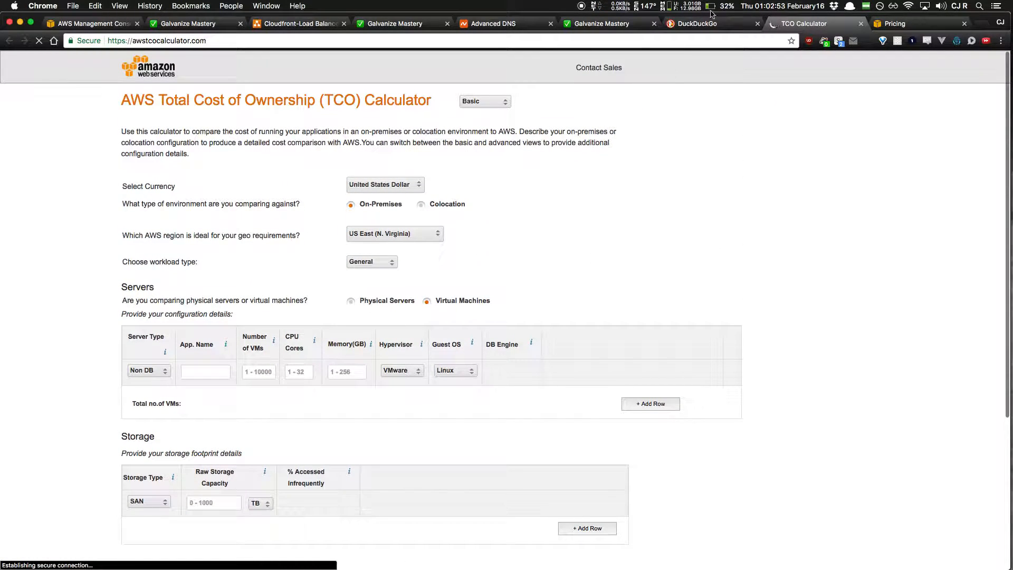
Step: Rerun the price calculator search on Google with !g, open the Simple Monthly Calculator in a new tab, and close the TCO Calculator
left_click(746, 24)
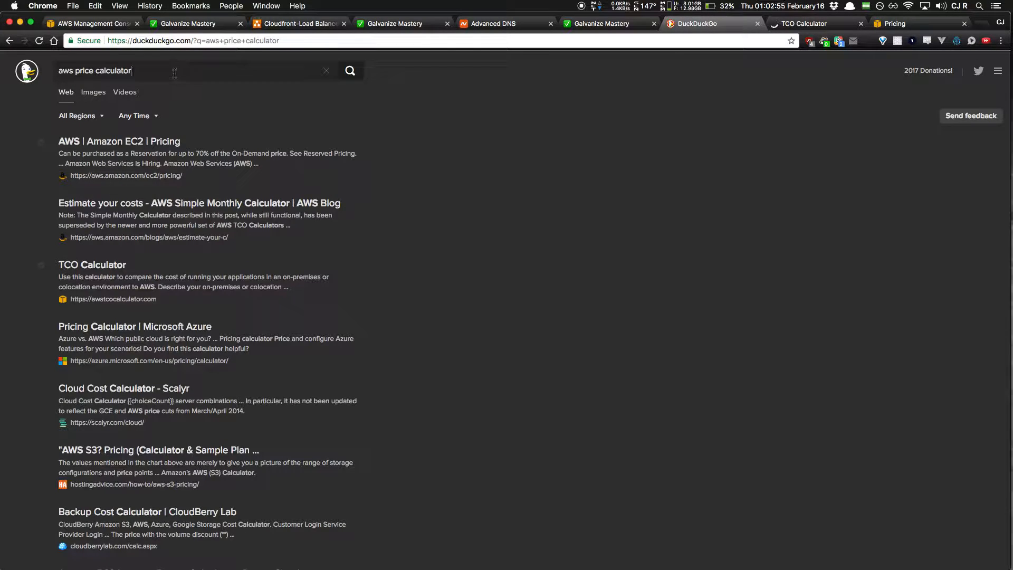
type("!g")
key("Return")
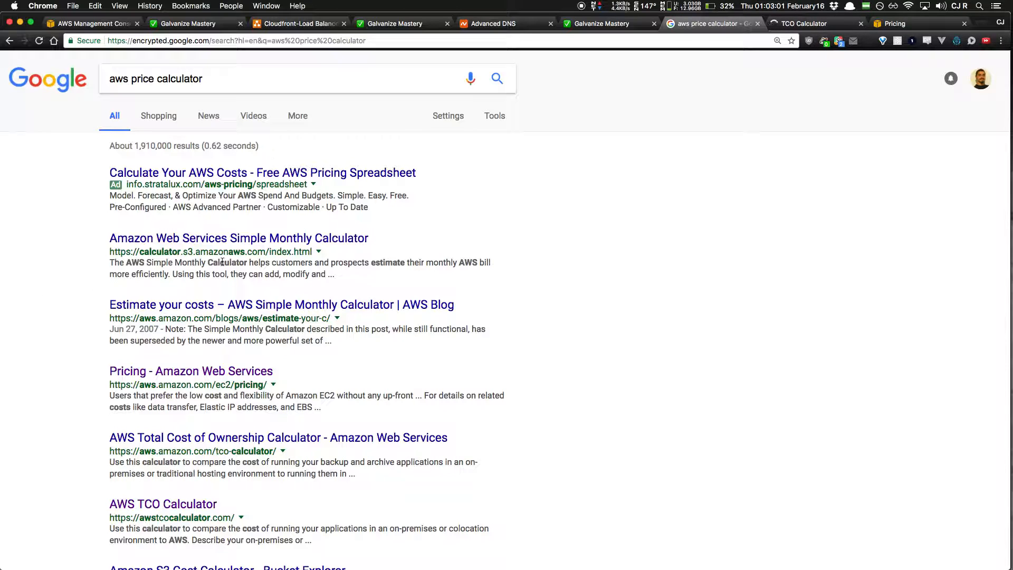
left_click(236, 245, "super")
key("ctrl+Tab")
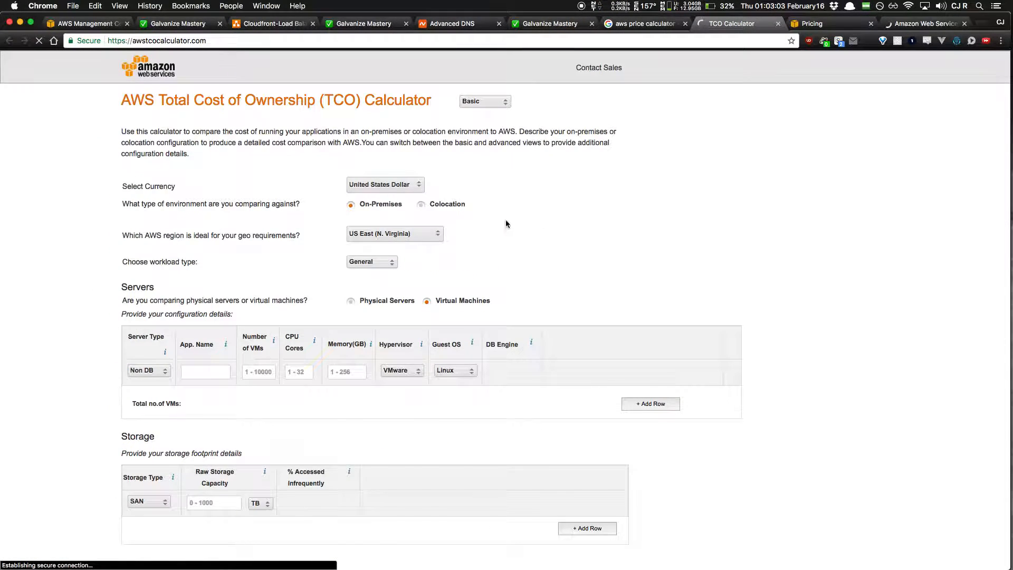
key("super+w")
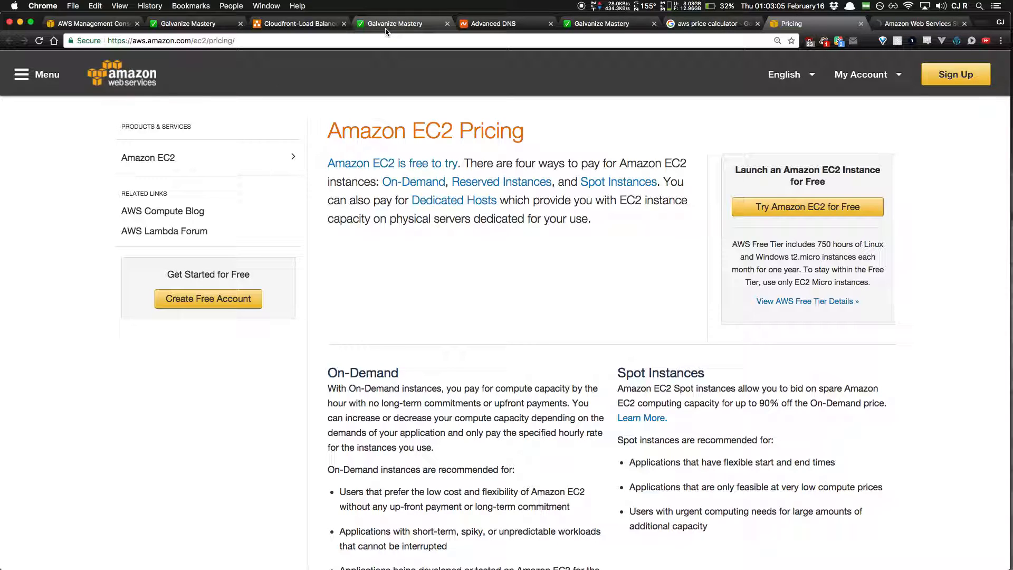
Step: View the Galvanize Mastery site, switch to the server's SSH session in iTerm2, and return to Chrome
left_click(385, 27)
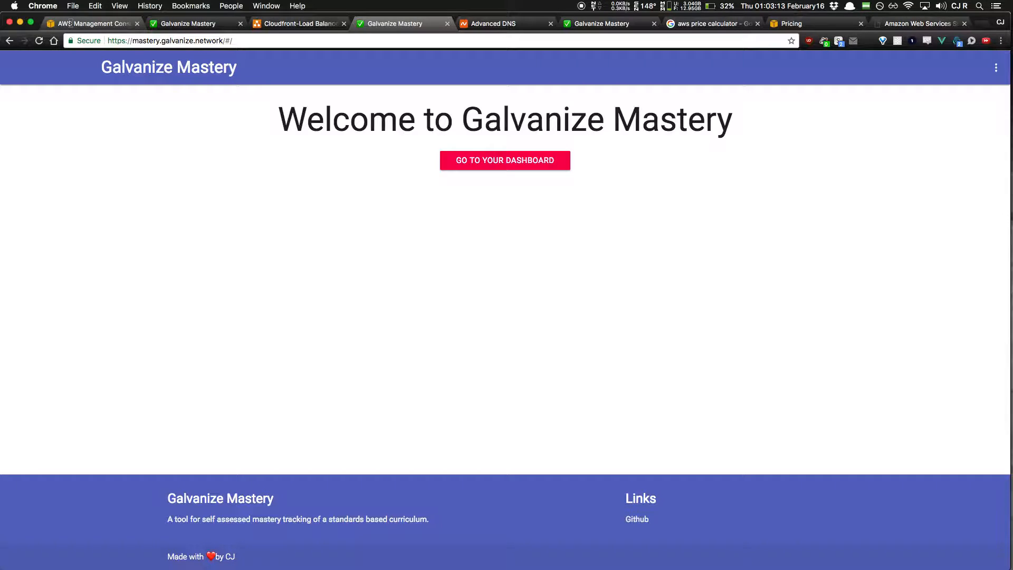
key("ctrl+Up")
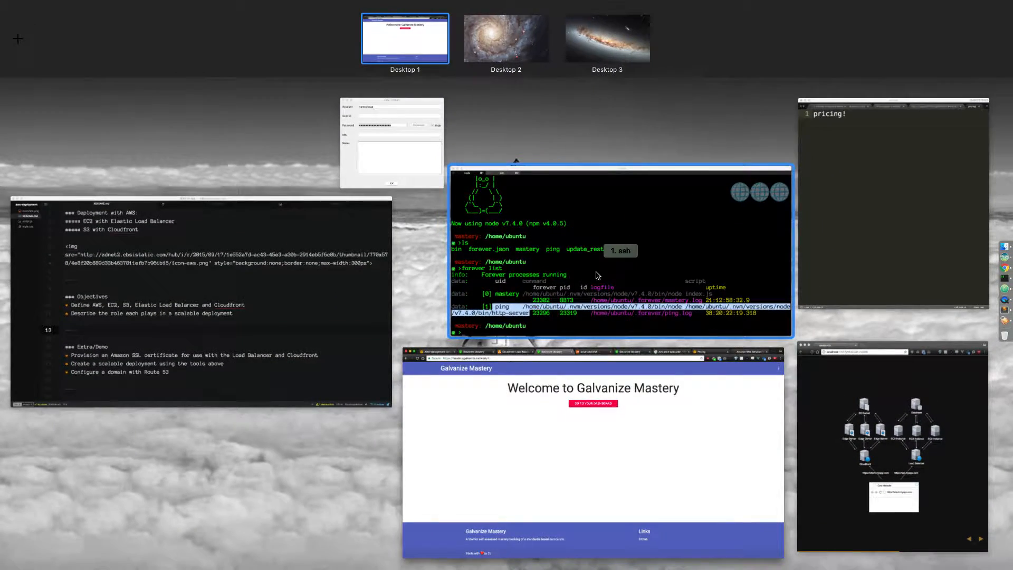
left_click(594, 273)
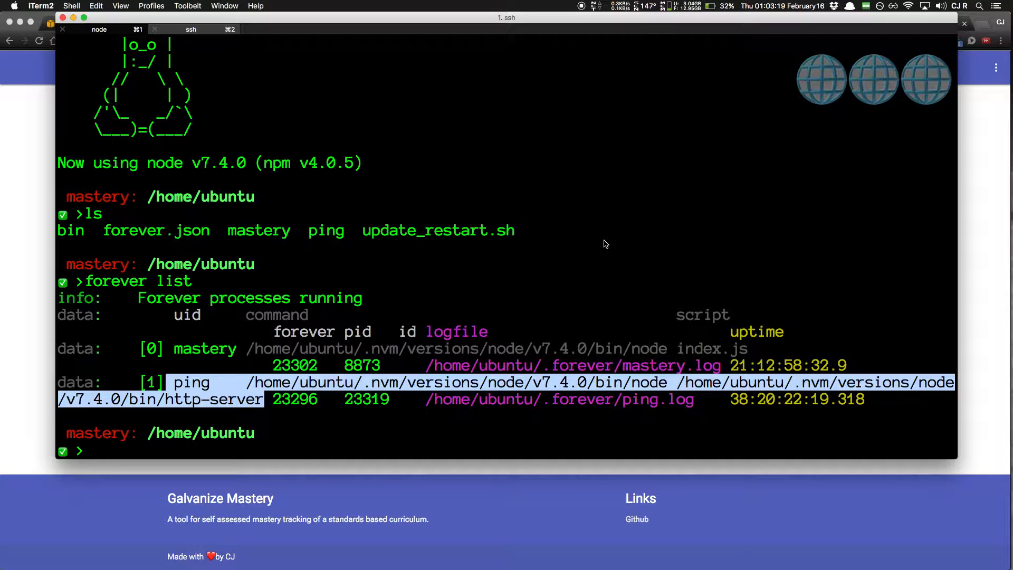
key("ctrl+Up")
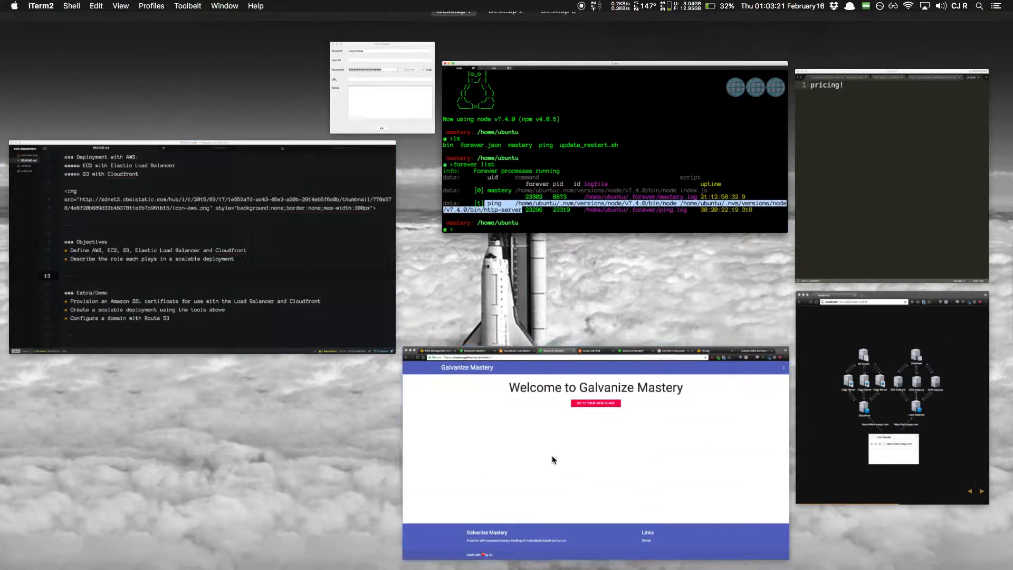
left_click(552, 457)
Step: Open the RDS service from the AWS console and start launching a DB instance to view the available engines
left_click(75, 24)
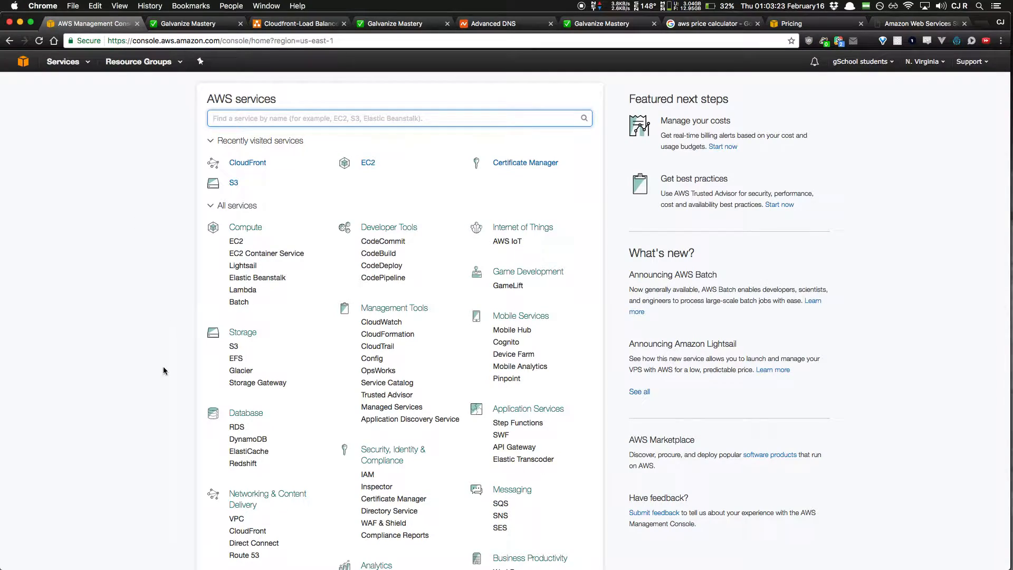
scroll(174, 308, "down", 3)
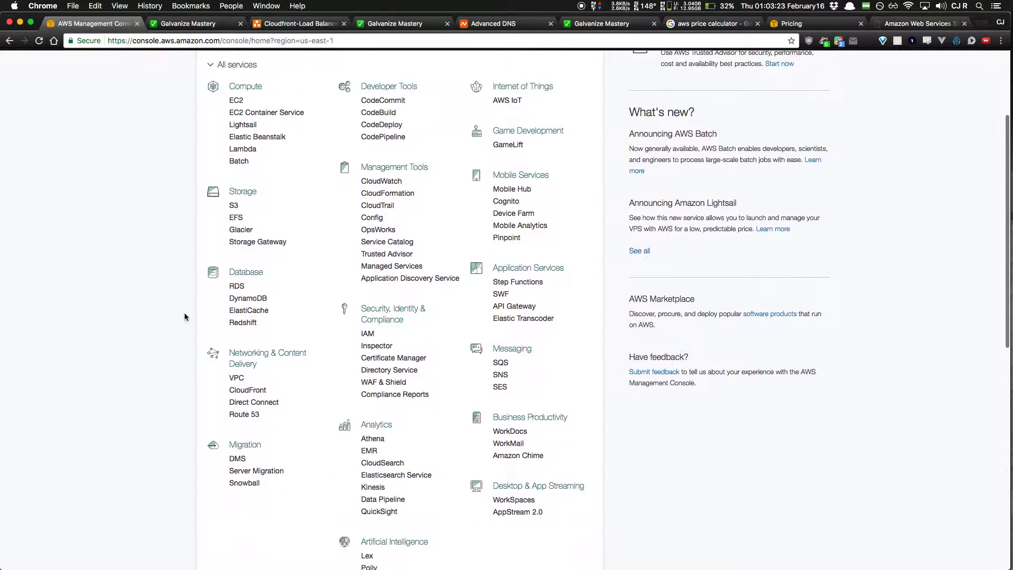
left_click(236, 286)
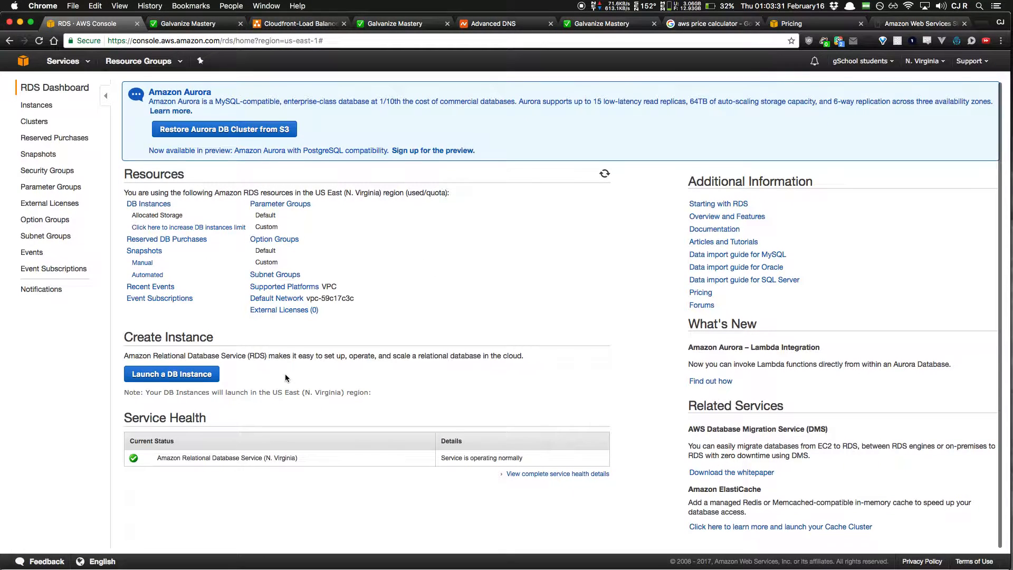
left_click(200, 377)
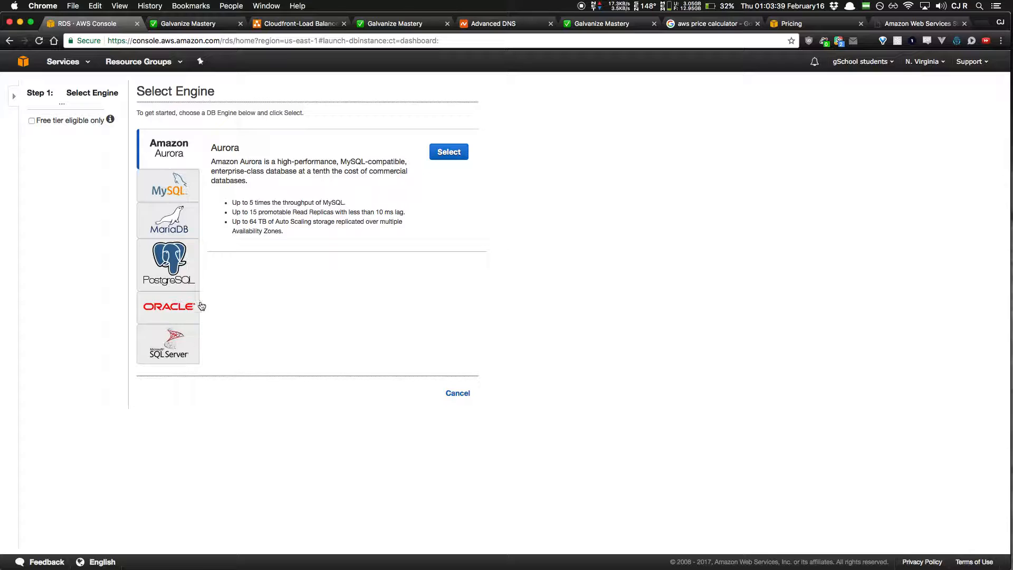
Step: Leave the DB instance wizard for the console home page and open DynamoDB
left_click(23, 62)
scroll(289, 366, "down", 3)
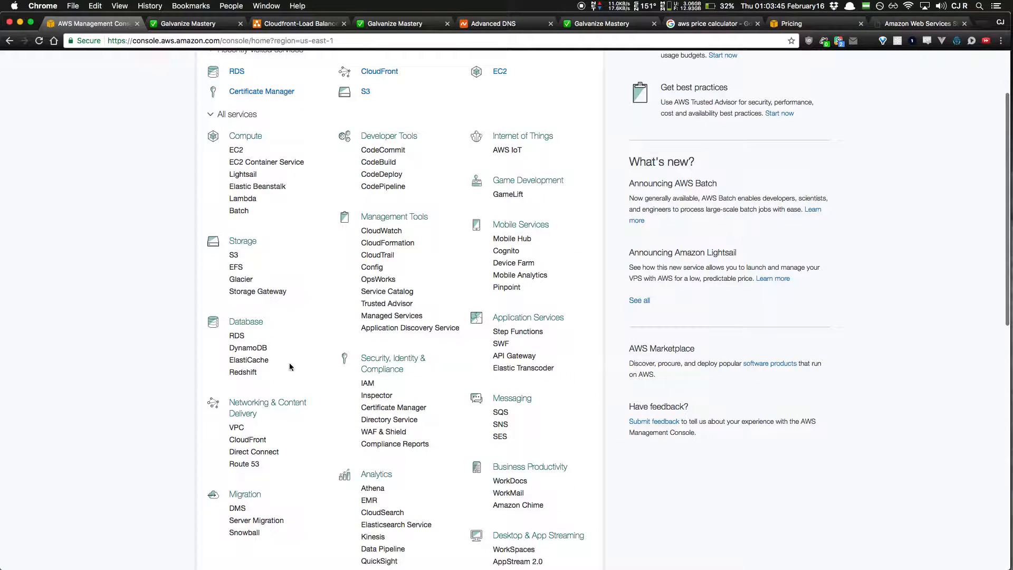
left_click(247, 348)
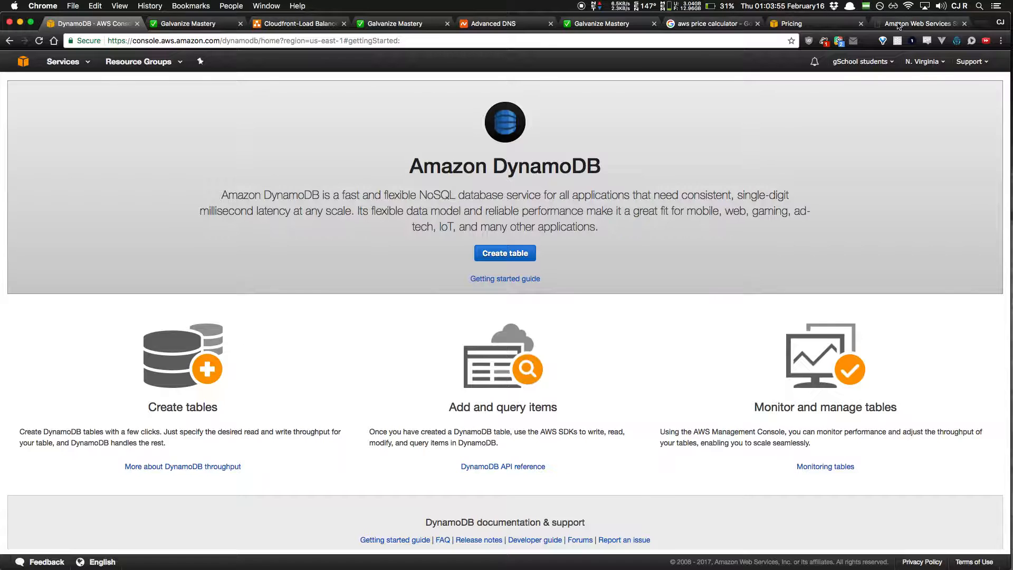
Step: Check the Amazon EC2 Pricing page and look over the EC2 form in the AWS Simple Monthly Calculator
left_click(819, 25)
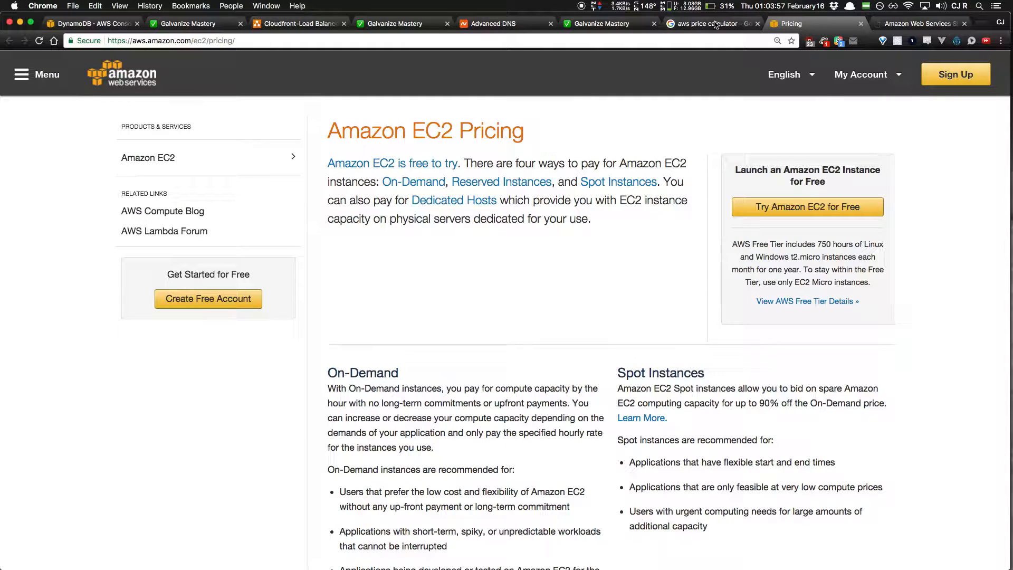
left_click(914, 25)
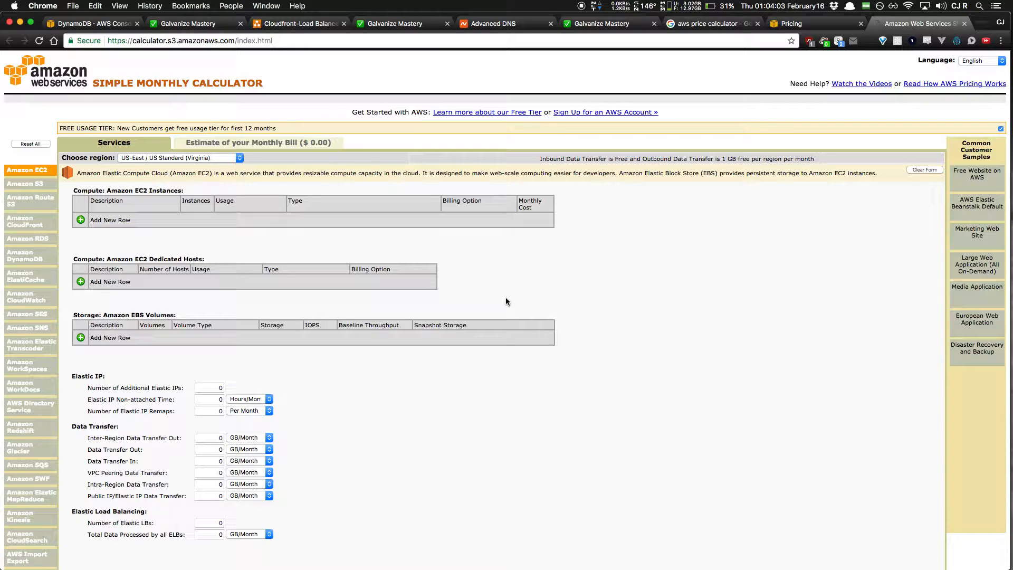
scroll(319, 256, "down", 3)
scroll(316, 256, "up", 3)
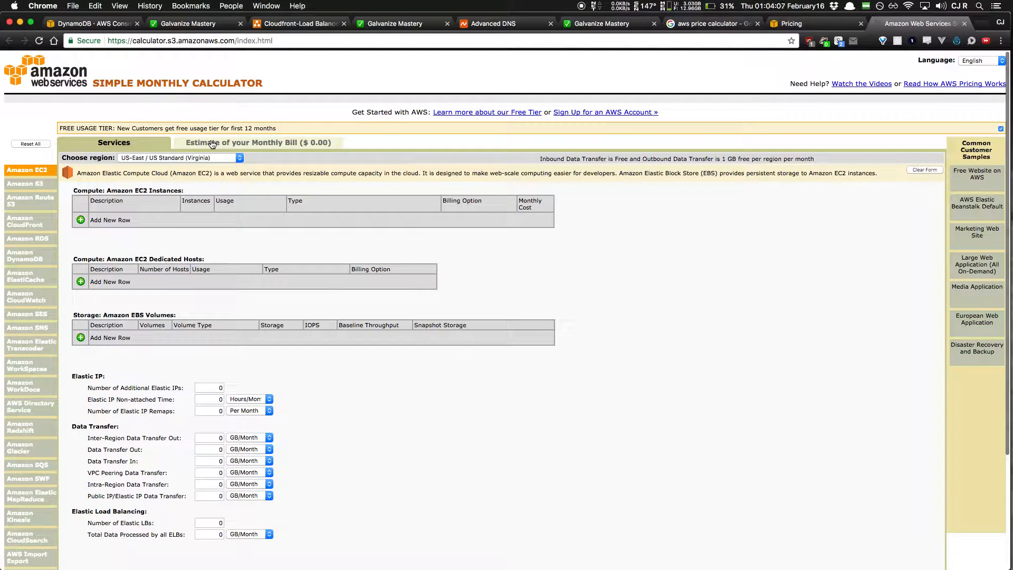
Step: Add an Amazon EC2 instance row with the description "my server"
left_click(88, 223)
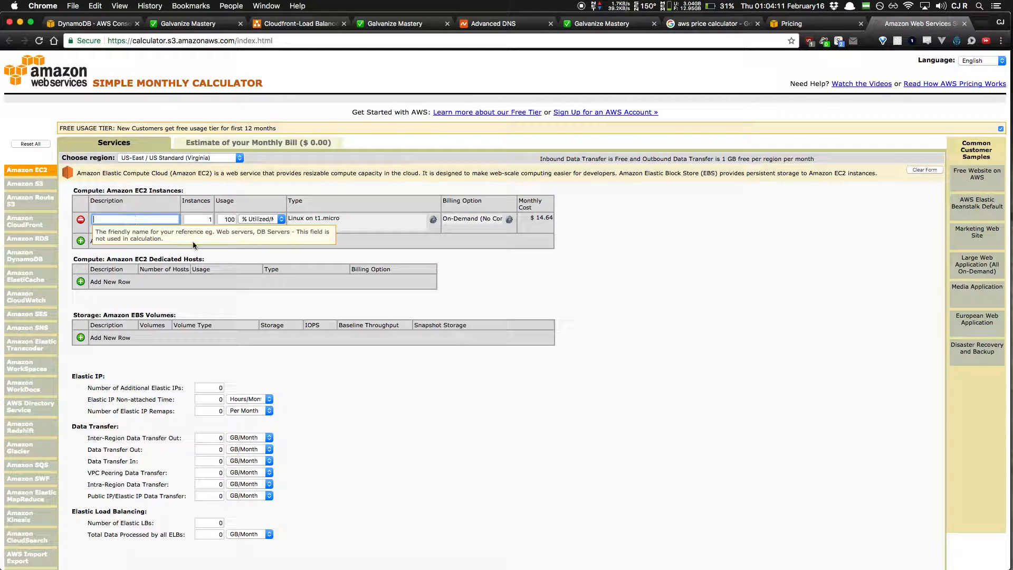
type("my server")
key("Tab")
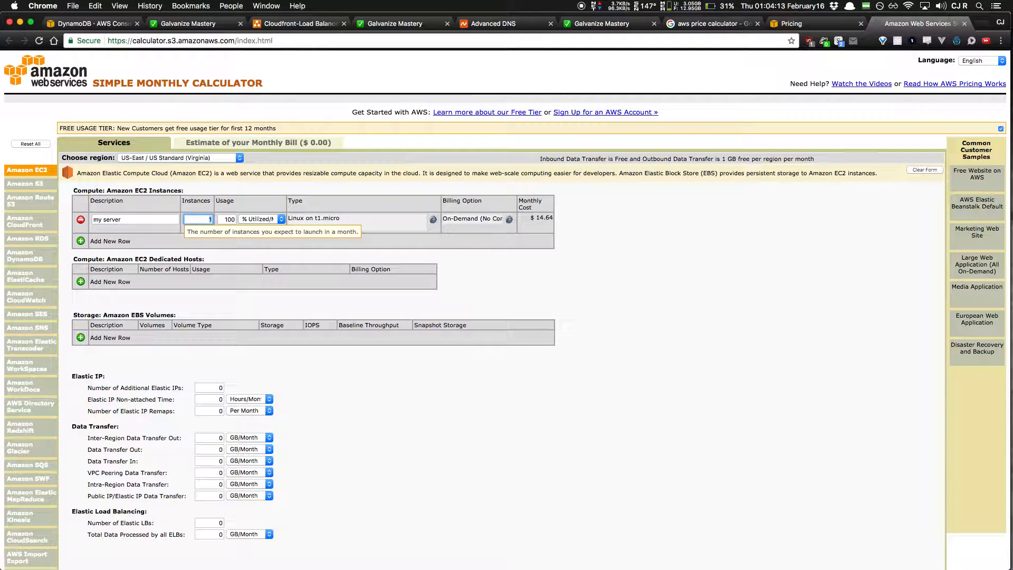
Step: Check the usage unit options and the available instance types for the server row, keeping Linux on t1.micro
left_click(264, 219)
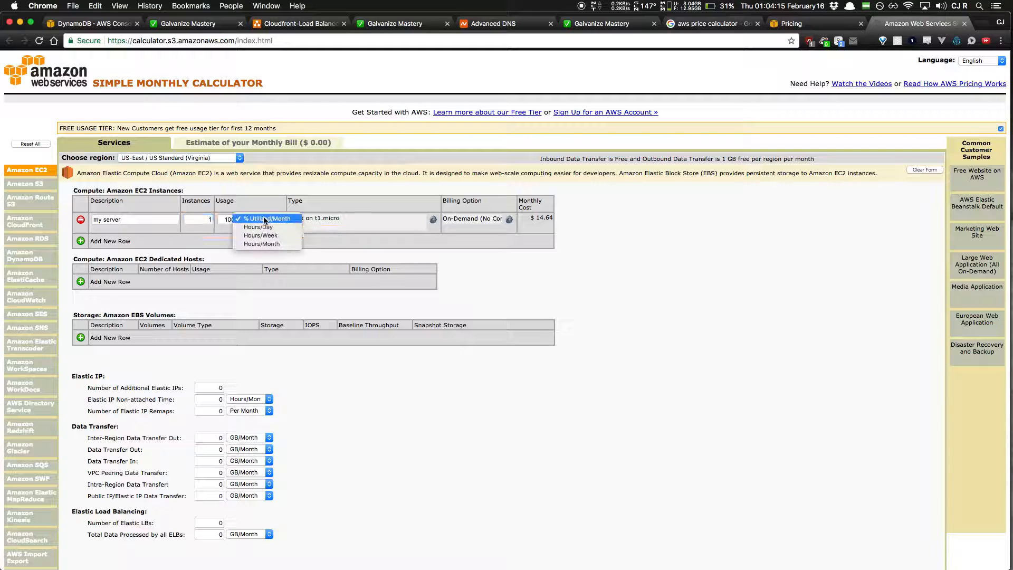
left_click(346, 195)
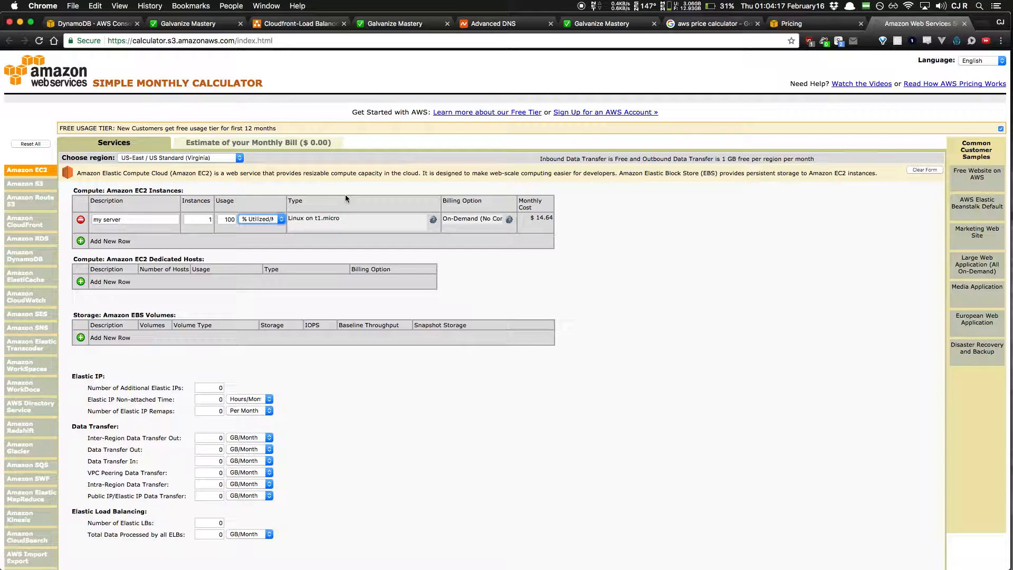
left_click(366, 221)
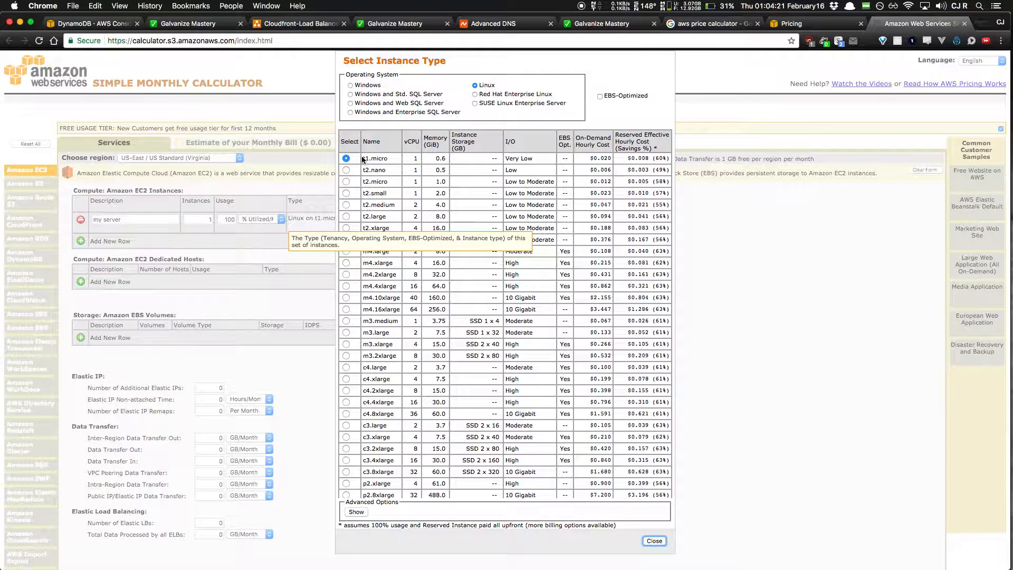
left_click(654, 541)
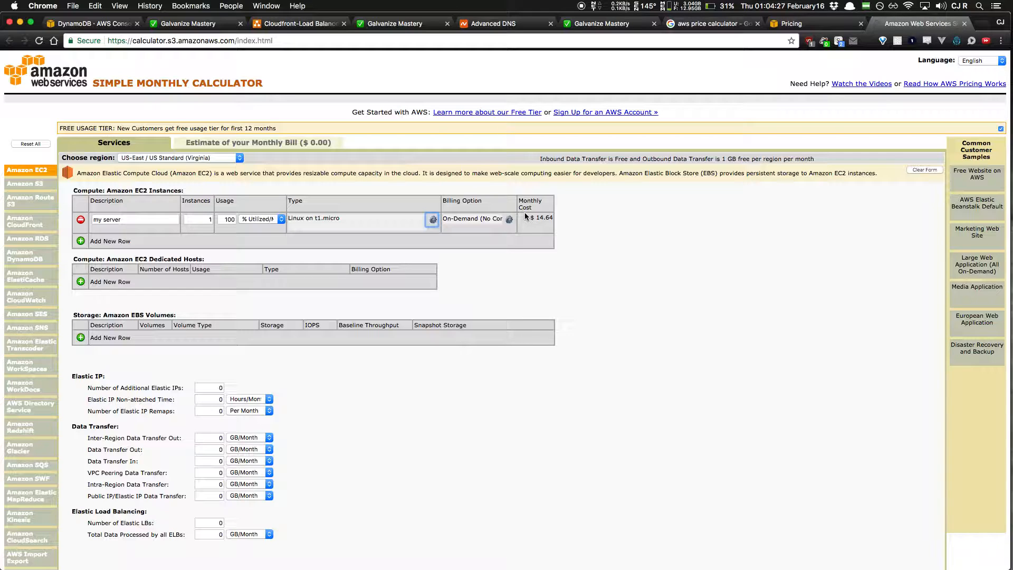
Step: Set the server's usage to 40 % utilized per month
left_click(230, 217)
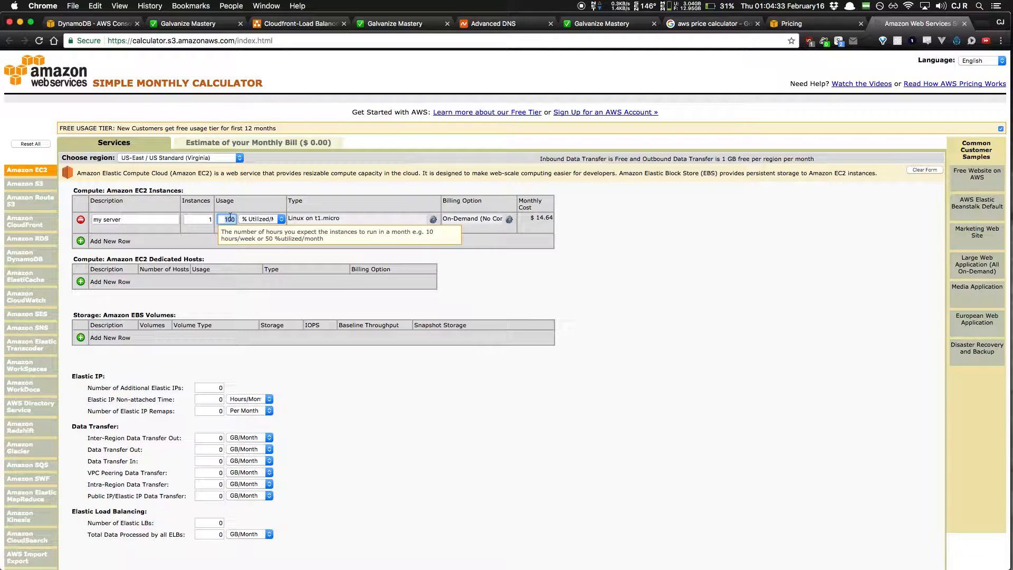
type("40")
key("Tab")
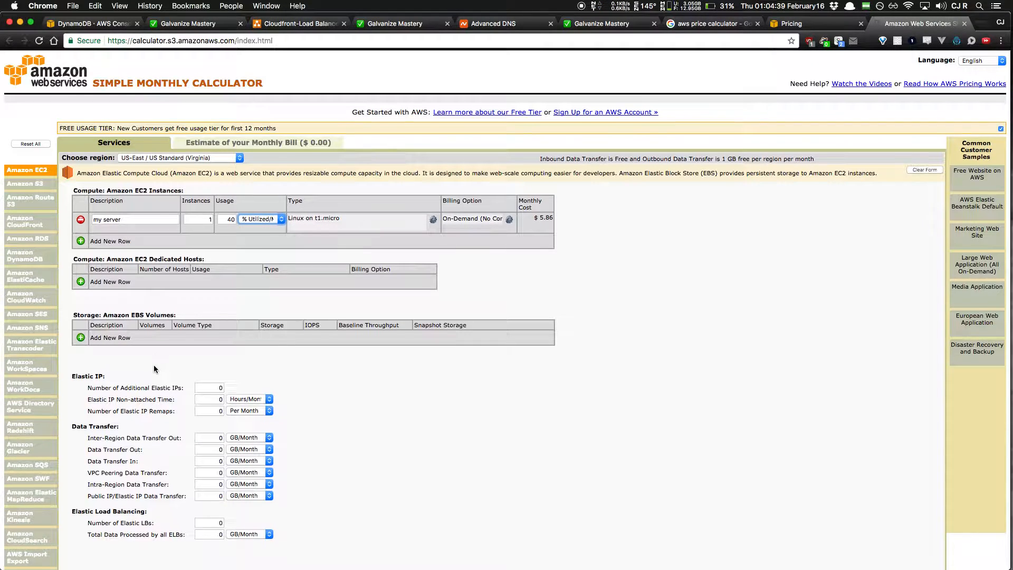
Step: Search the calculator page for "cloudfron" and open the Amazon CloudFront form
scroll(154, 365, "down", 3)
scroll(154, 365, "down", 2)
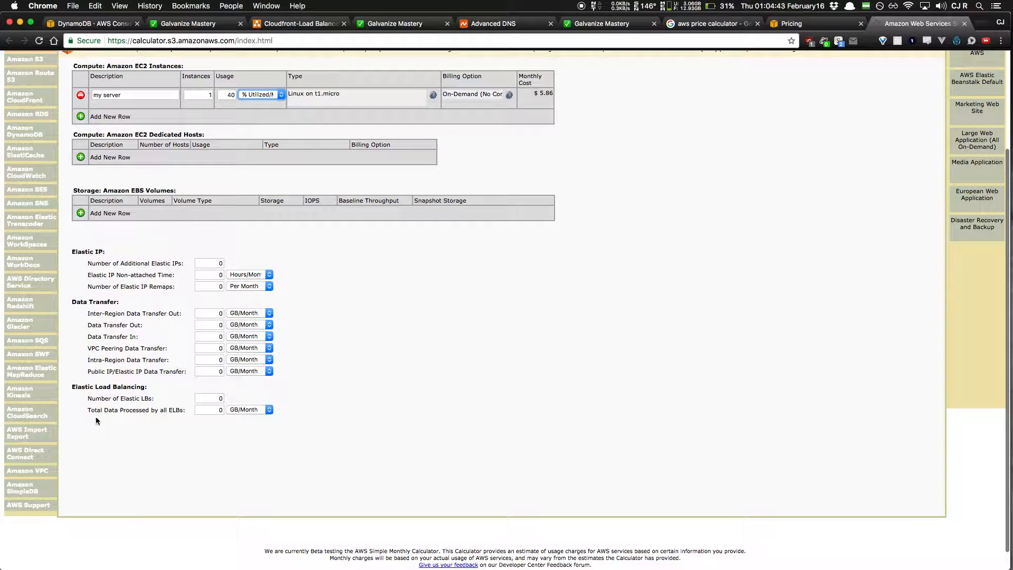
key("super+f")
type("cloudfron")
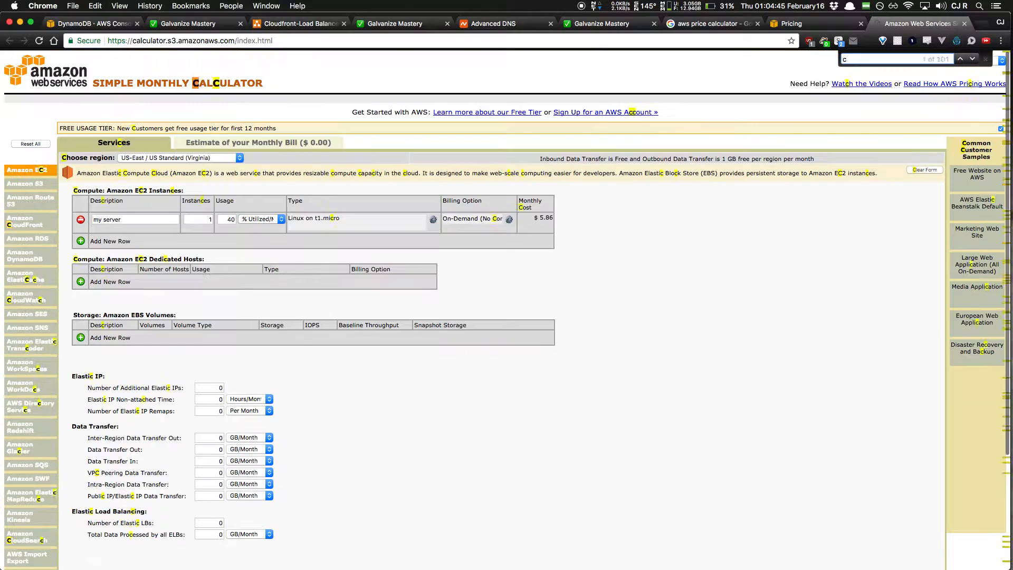
left_click(22, 227)
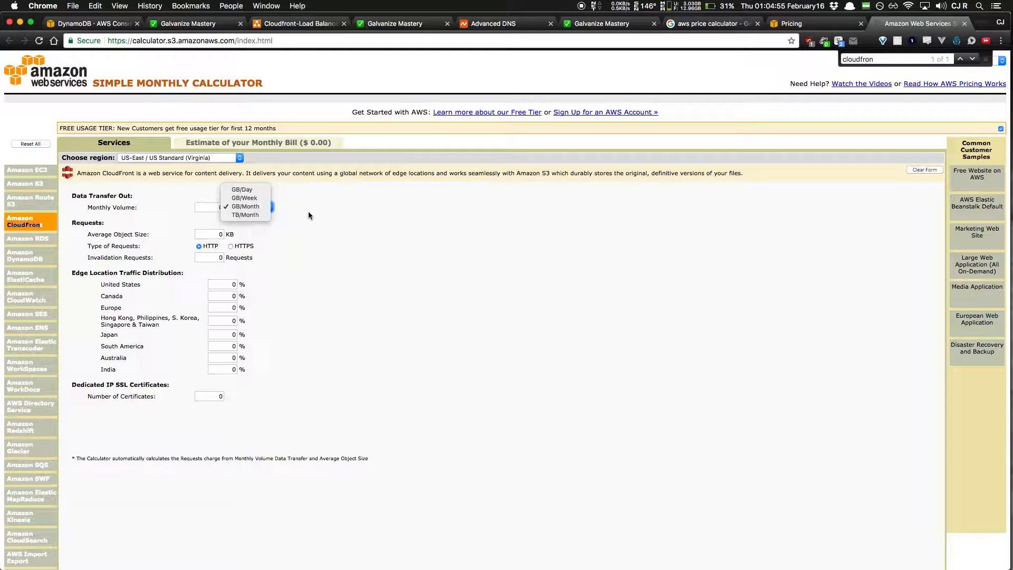
Step: Set CloudFront's monthly data transfer out to 1 GB/Month and the average object size to 10 KB
left_click(219, 209)
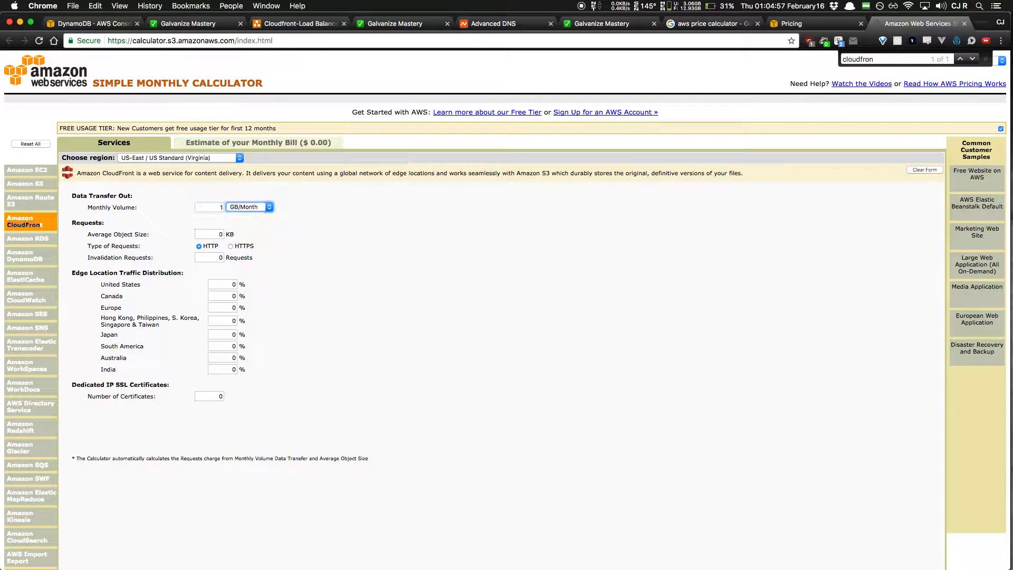
key("BackSpace")
type("1")
key("Tab")
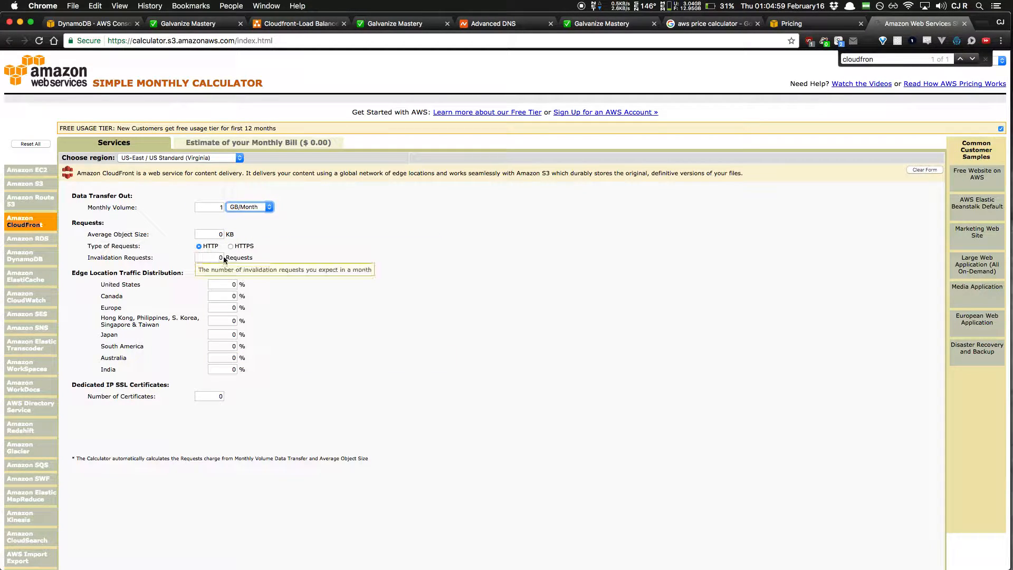
key("Tab")
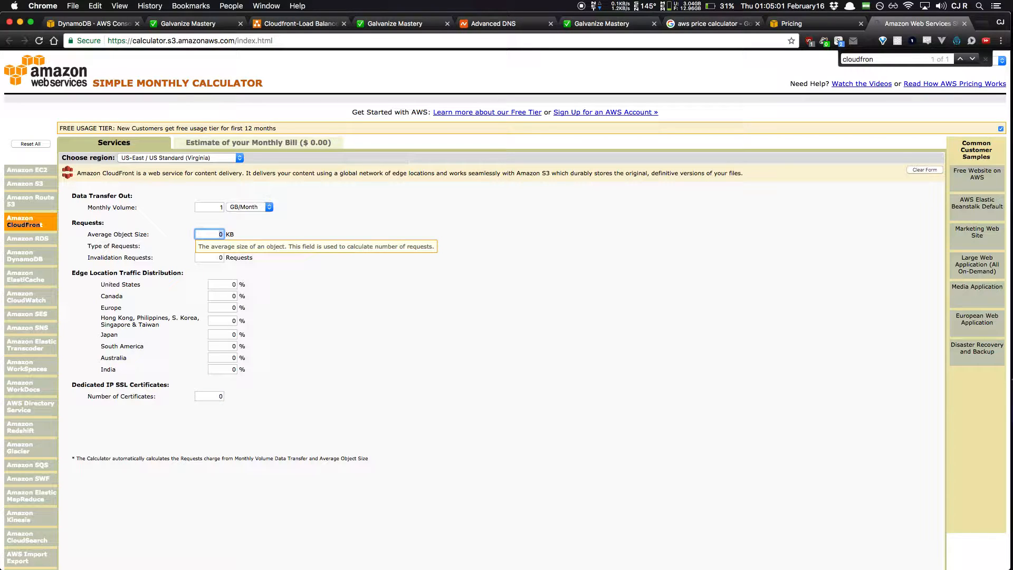
left_click(552, 295)
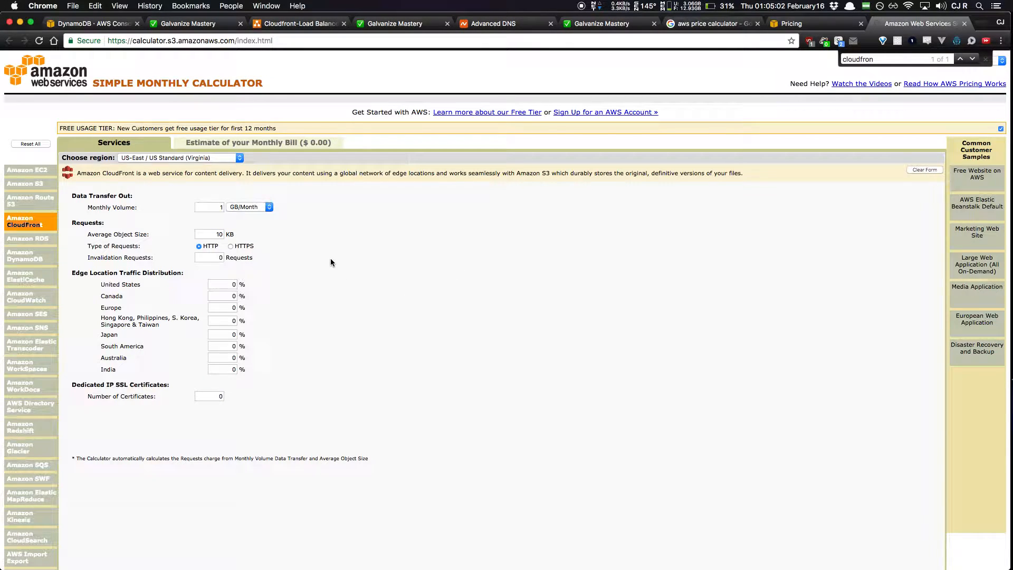
Step: Set the CloudFront request type to HTTPS with 4 invalidation requests
left_click(238, 246)
key("Tab")
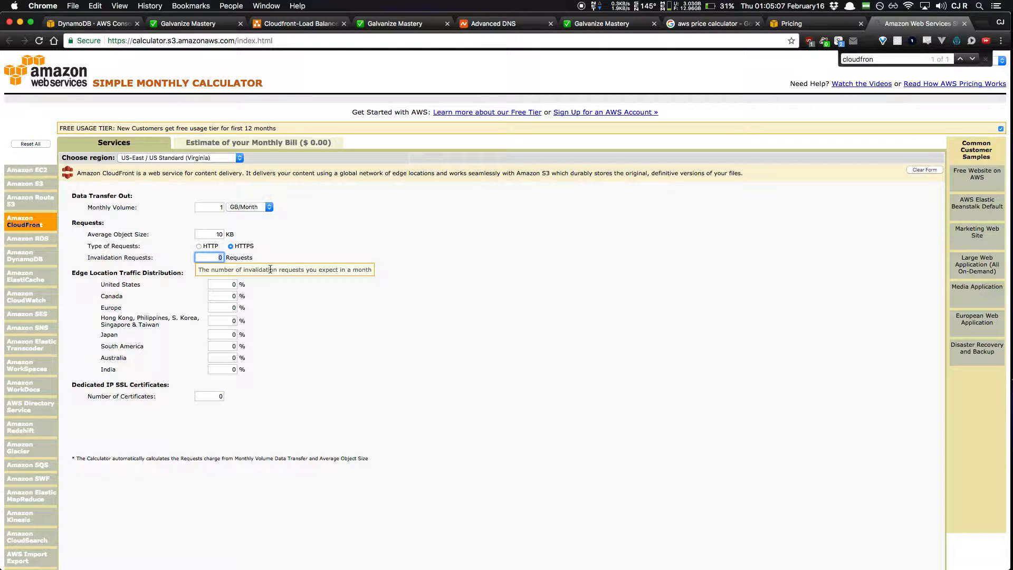
type("4")
key("Tab")
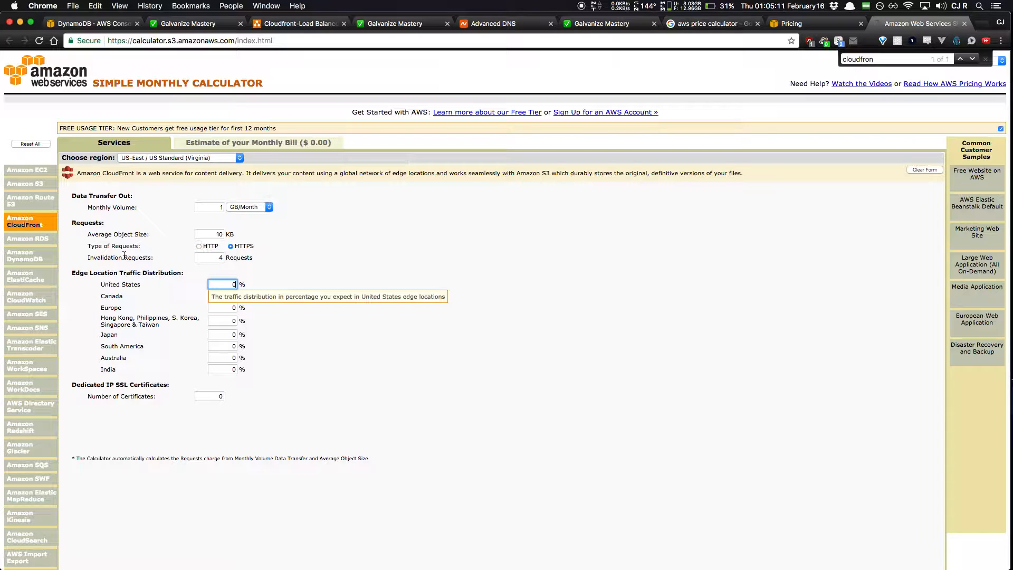
left_click(285, 262)
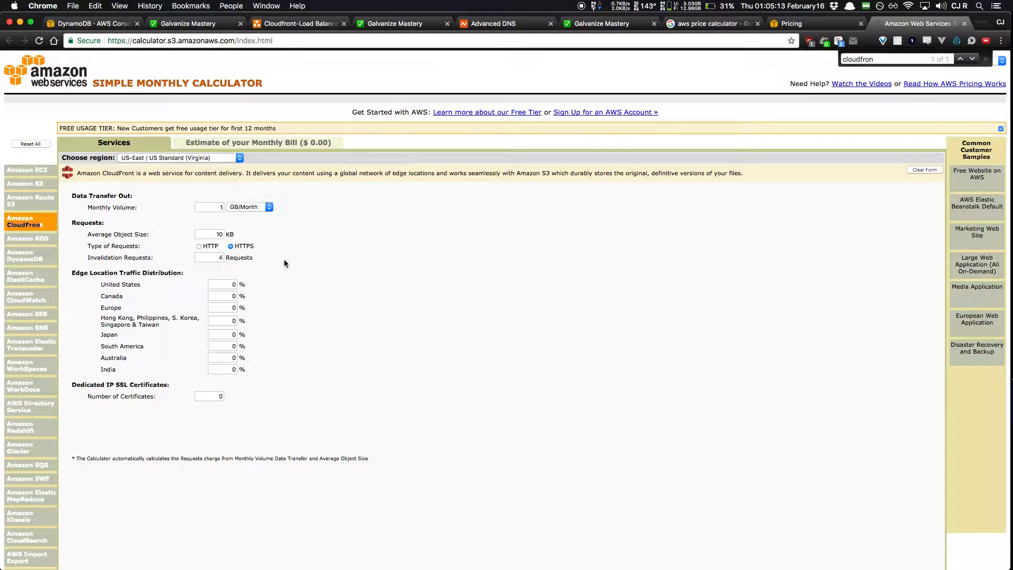
Step: Distribute the edge location traffic as 90% United States and 10% Canada
left_click(216, 286)
type("9")
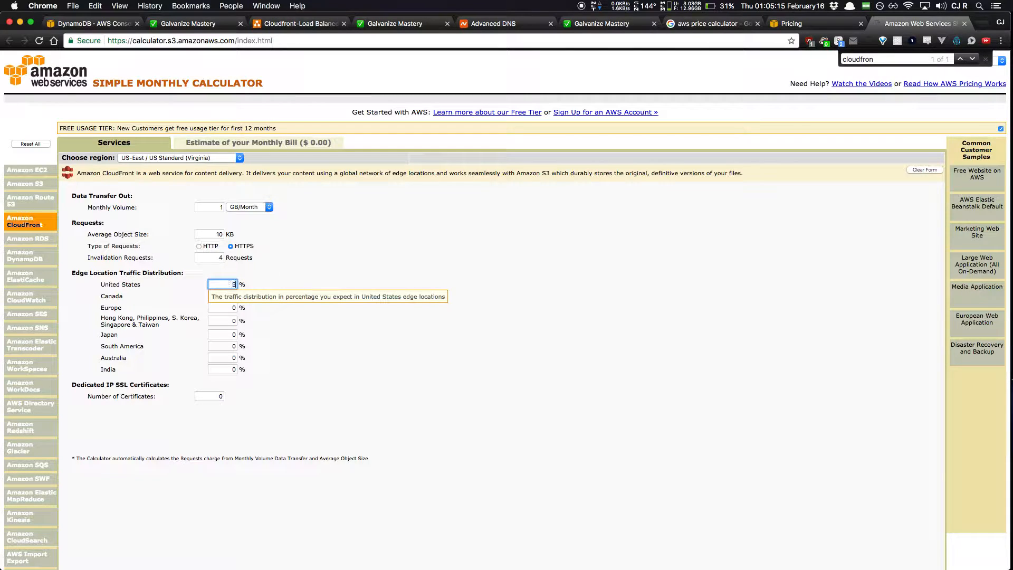
type("0")
key("Tab")
type("10")
key("Tab")
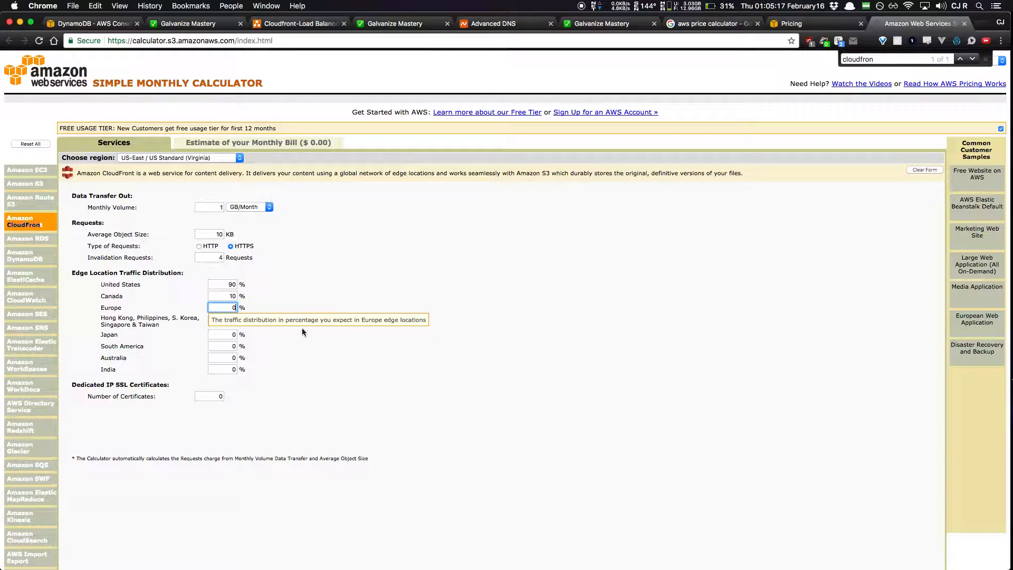
Step: Set the number of dedicated IP SSL certificates to 1
left_click(211, 396)
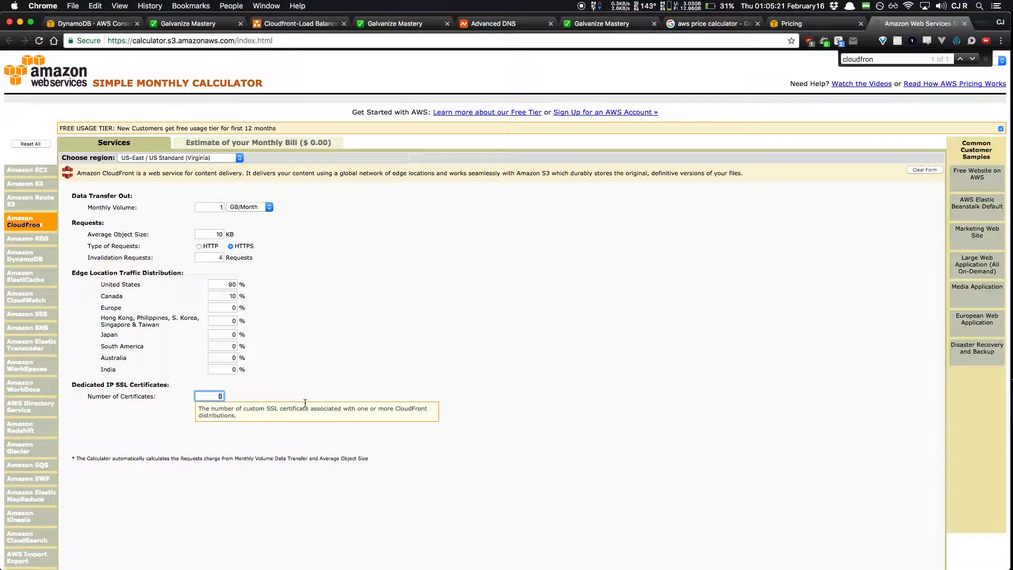
key("Tab")
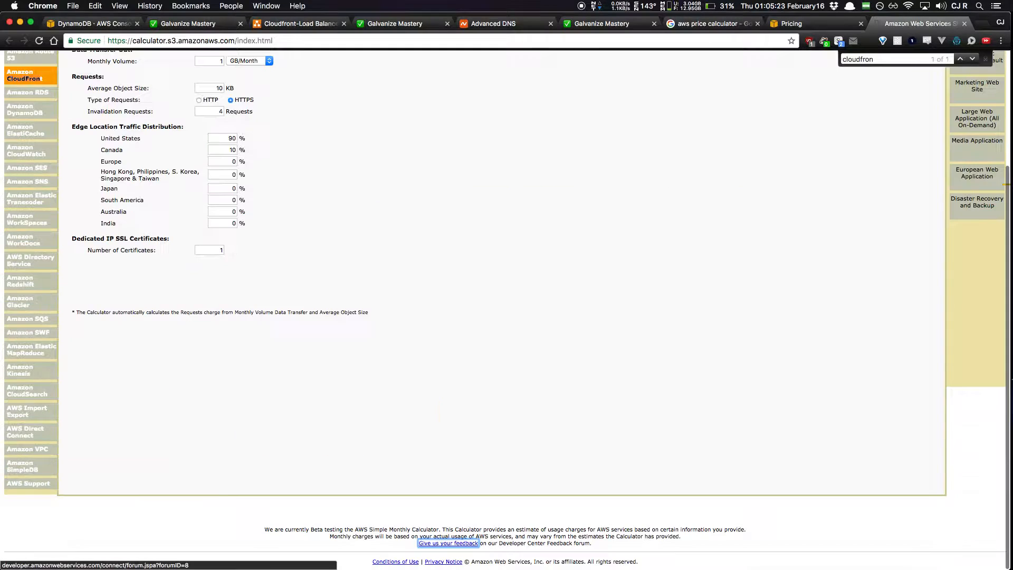
scroll(306, 257, "up", 4)
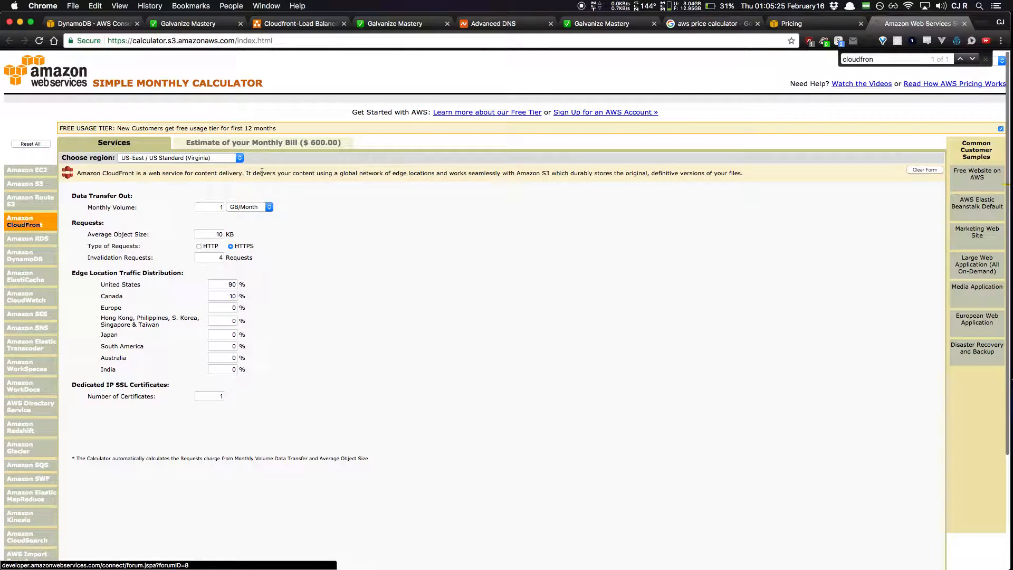
scroll(342, 224, "down", 2)
scroll(342, 225, "up", 2)
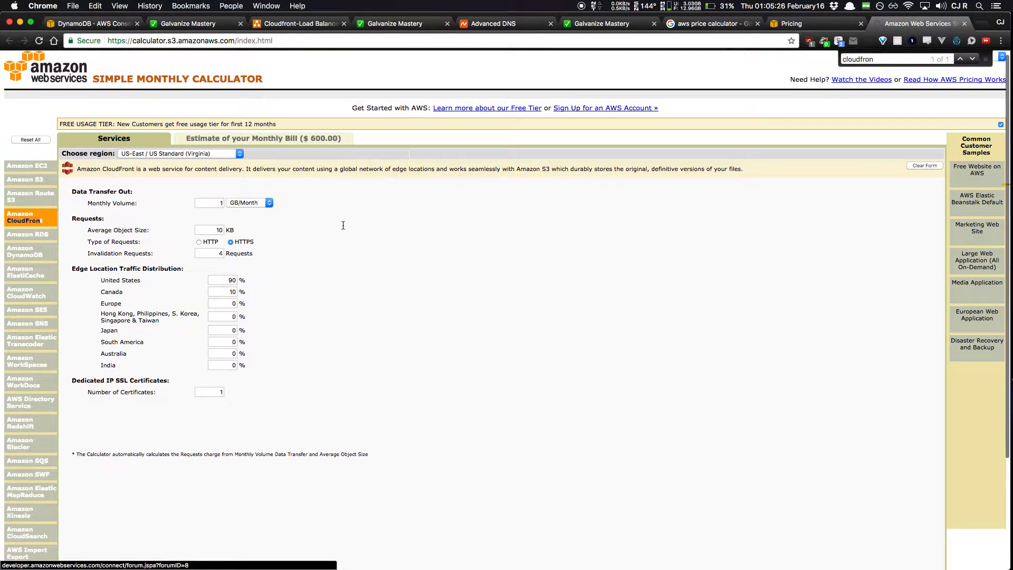
Step: Open the monthly bill estimate and expand the Amazon CloudFront Service costs to examine the custom SSL certificate charge
left_click(261, 139)
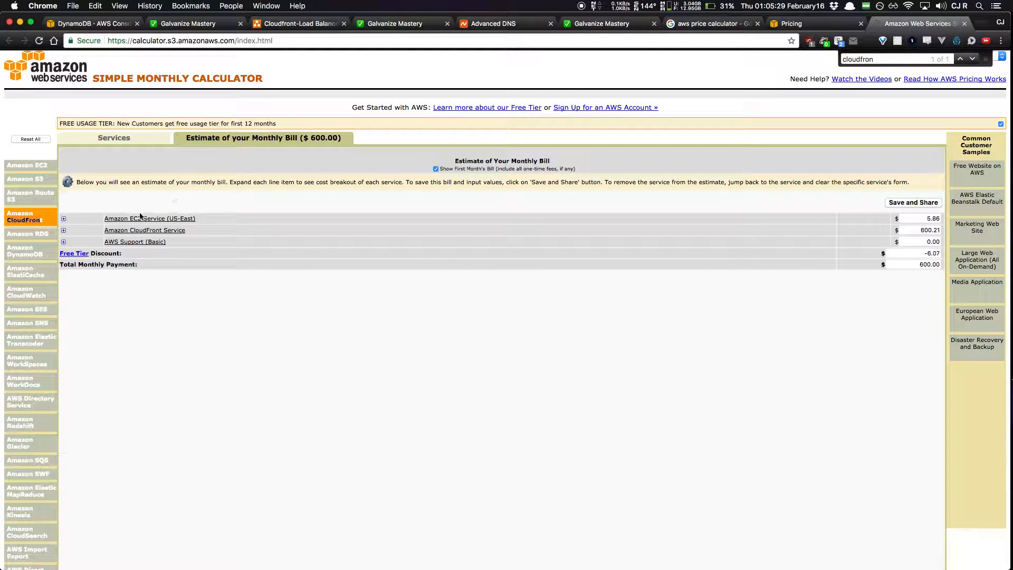
left_click(63, 230)
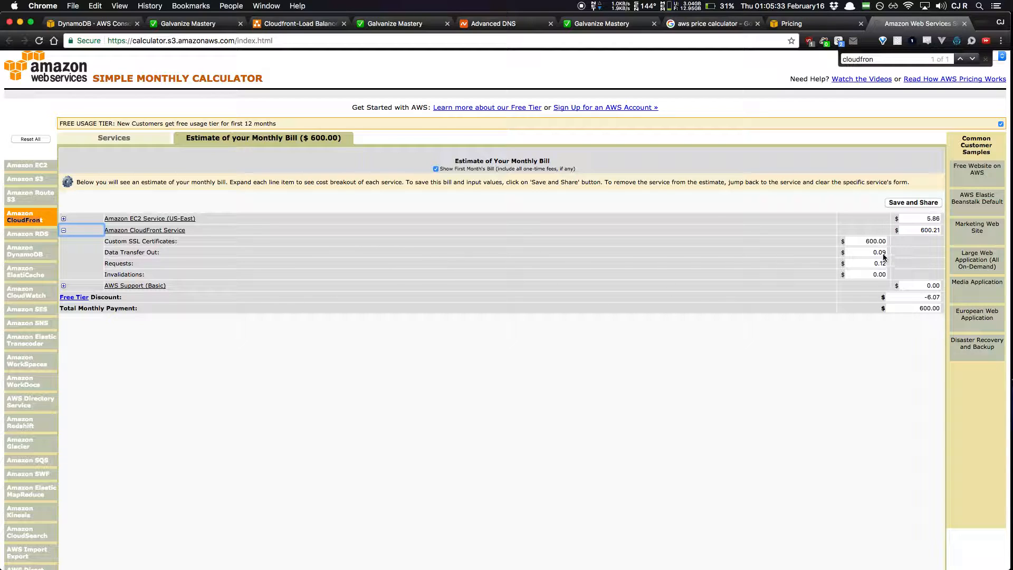
double_click(867, 241)
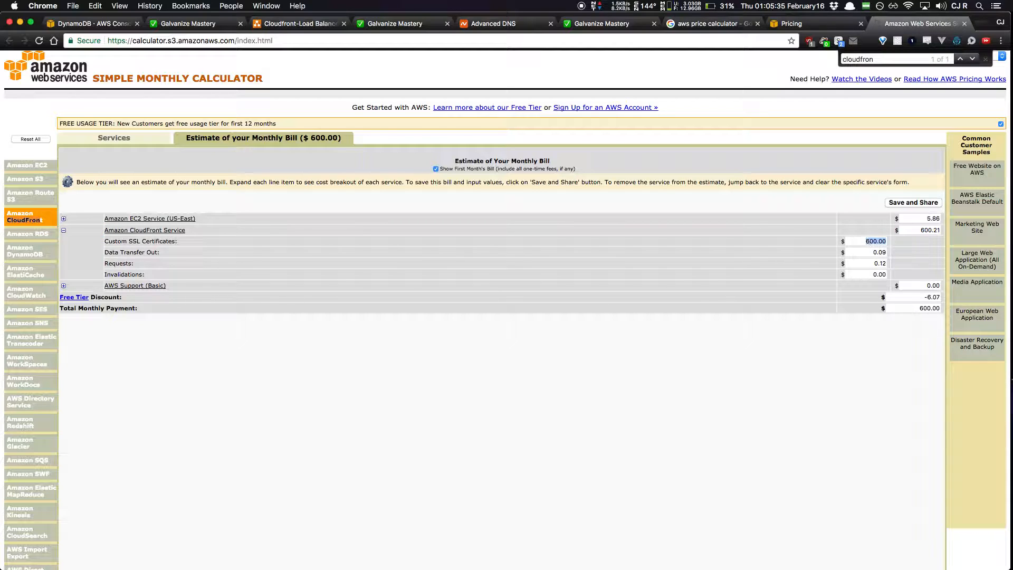
Step: Set the number of dedicated IP SSL certificates to 0 in the CloudFront form and review the monthly bill estimate
left_click(125, 140)
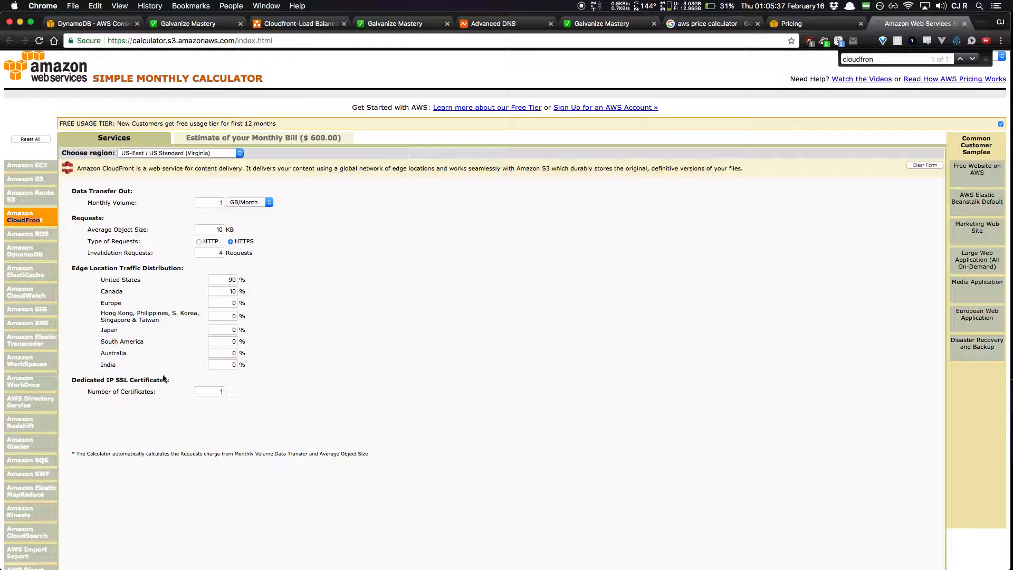
left_click(220, 392)
type("0")
key("Tab")
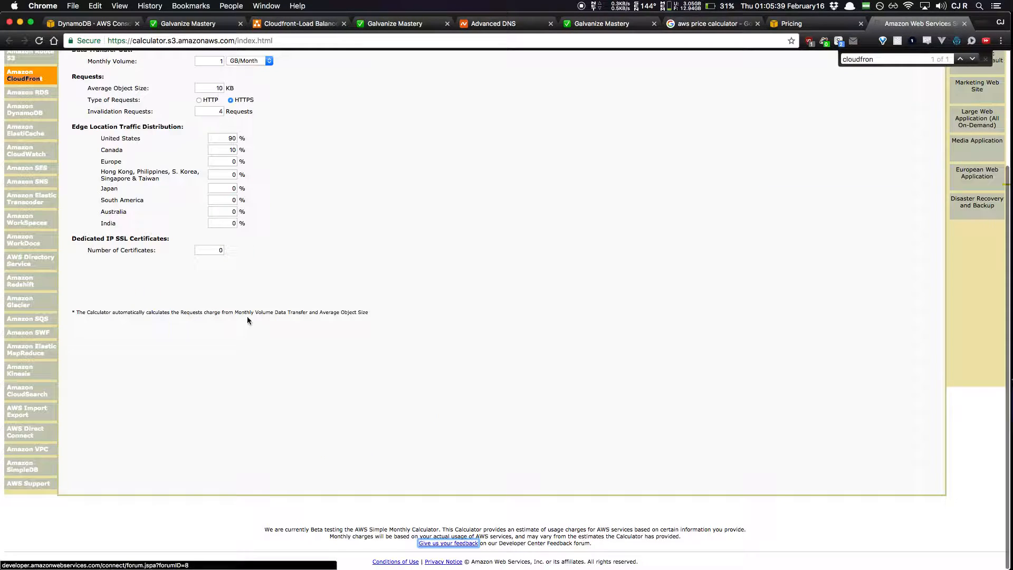
scroll(302, 224, "up", 5)
left_click(240, 143)
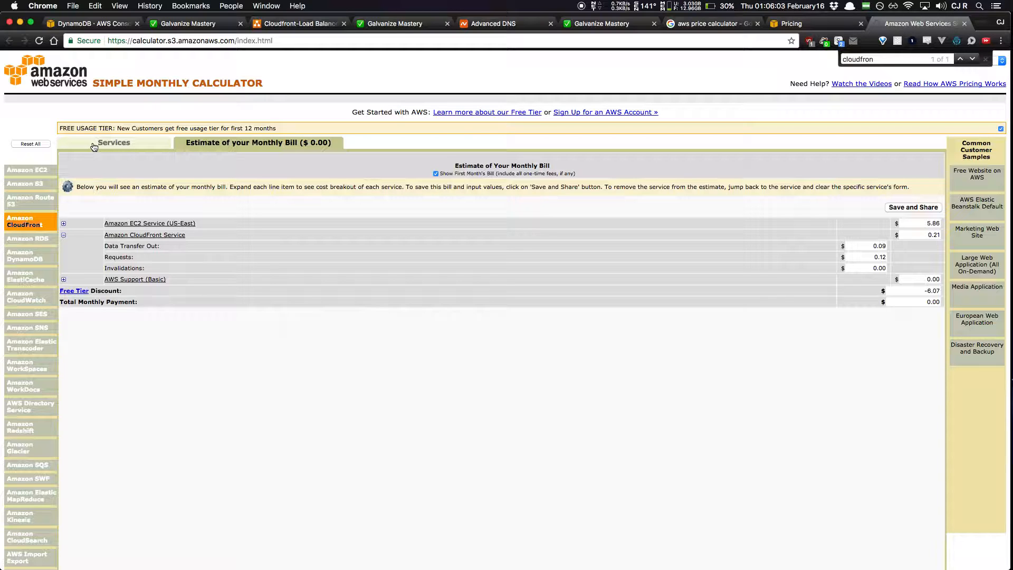
Step: Switch to the reveal-md presentation and advance from the architecture diagram to the "Create a scalable deployment" slide
key("ctrl+Up")
left_click(902, 297)
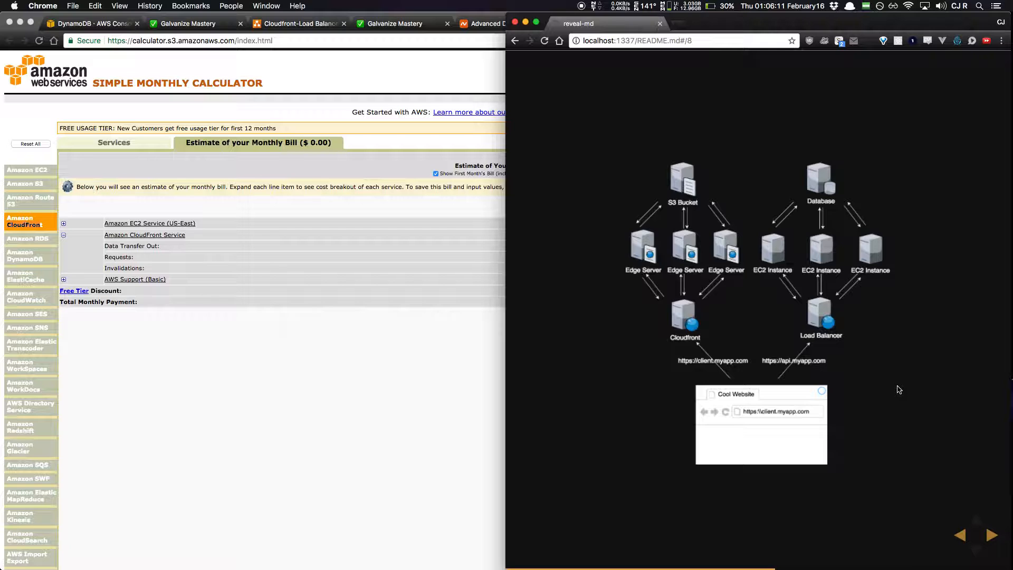
key("Right")
key("Right")
key("Right")
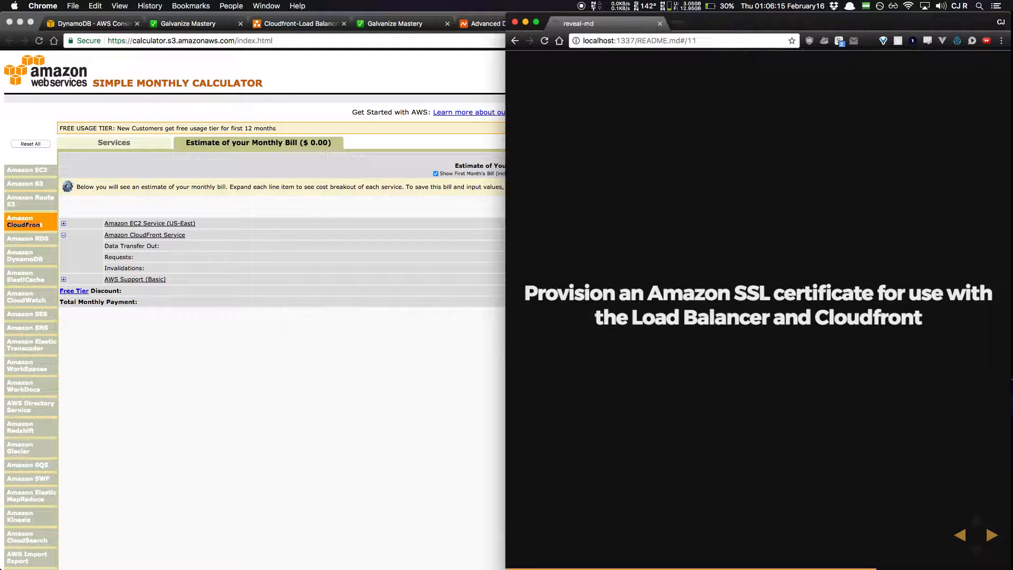
key("Right")
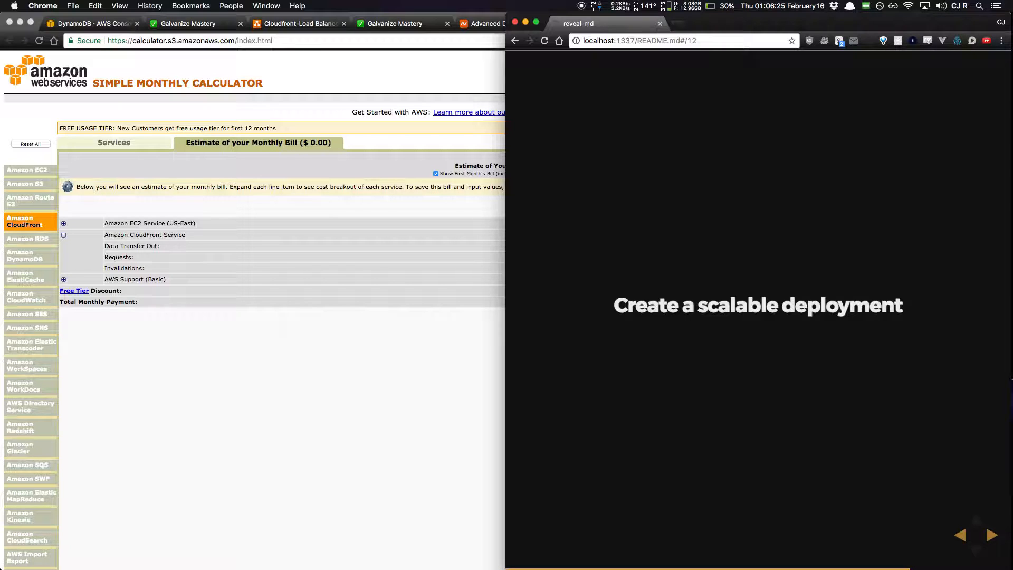
Step: Return to the calculator's browser window and show the DynamoDB page of the AWS console
left_click(273, 438)
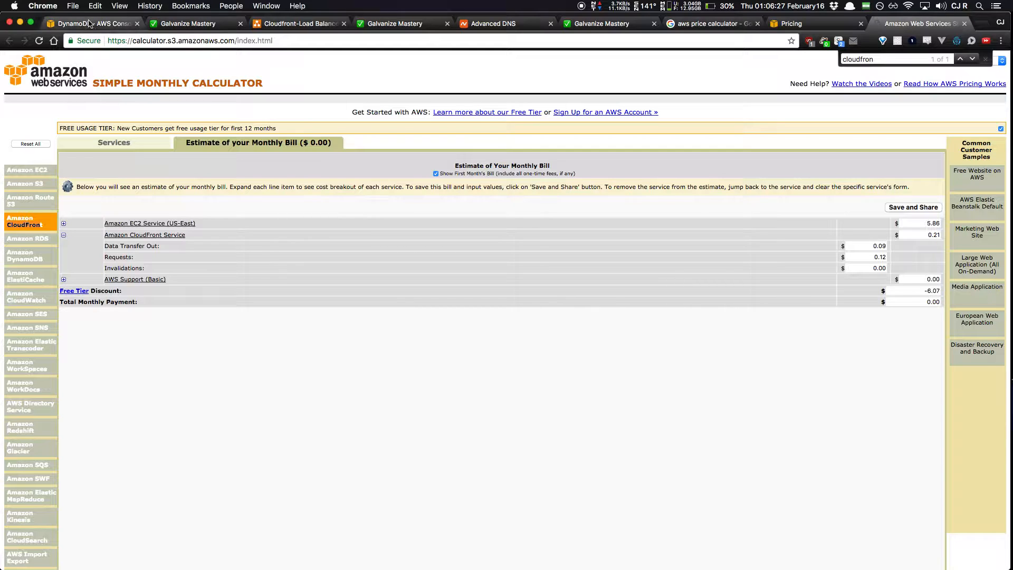
left_click(90, 23)
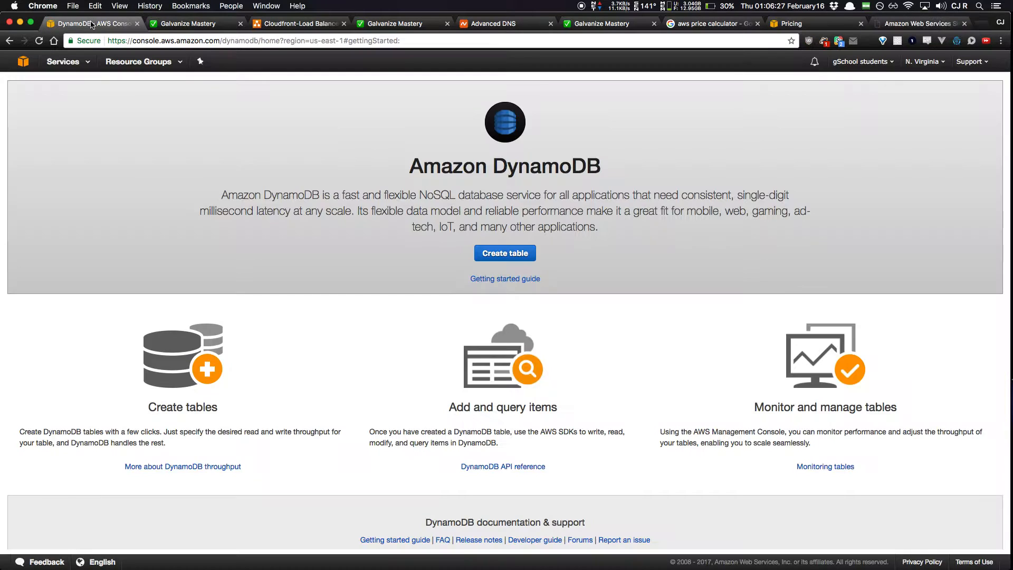
Step: Go from the AWS console home to the EC2 dashboard and open the list of load balancers
left_click(22, 61)
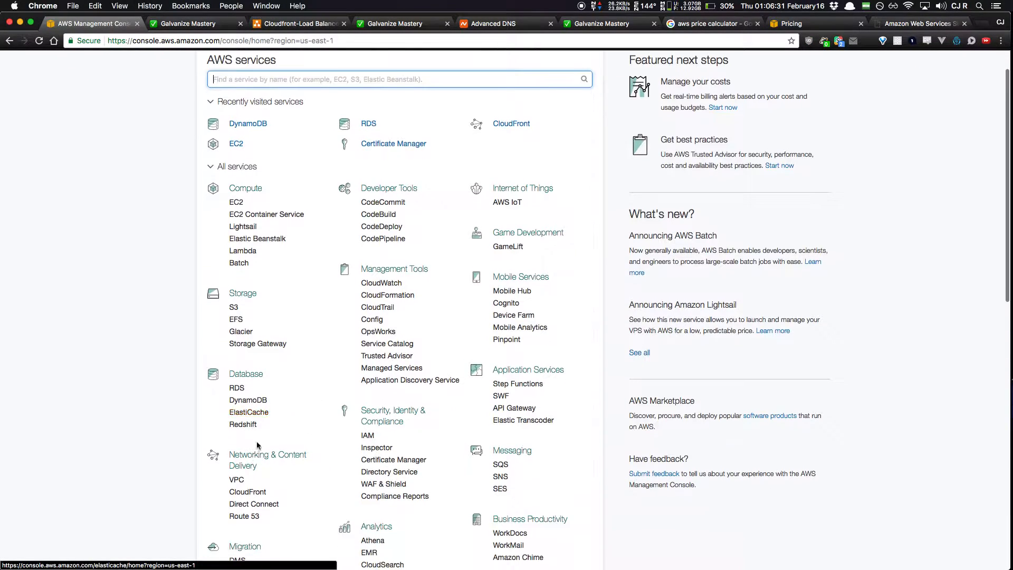
left_click(236, 204)
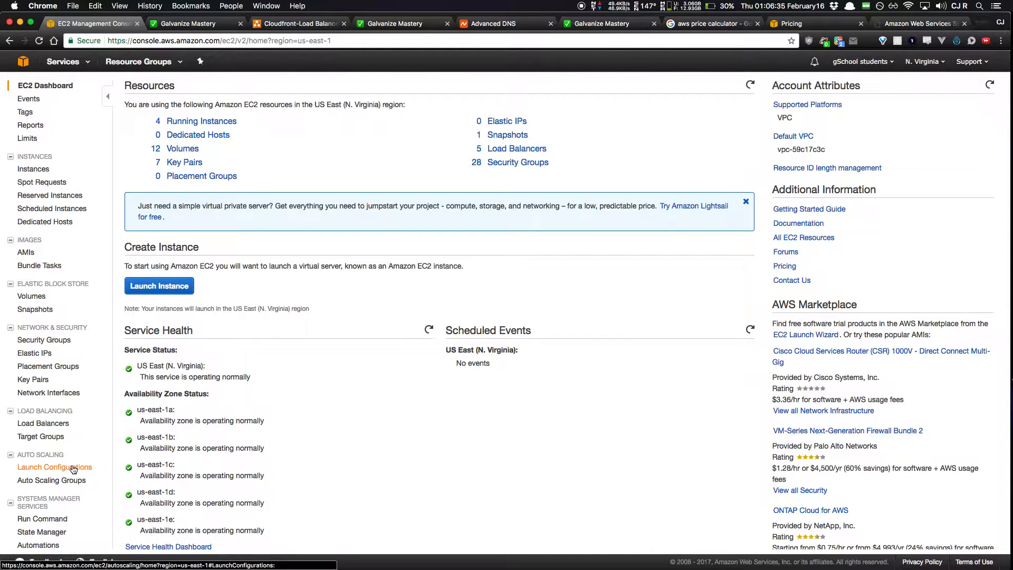
left_click(43, 423)
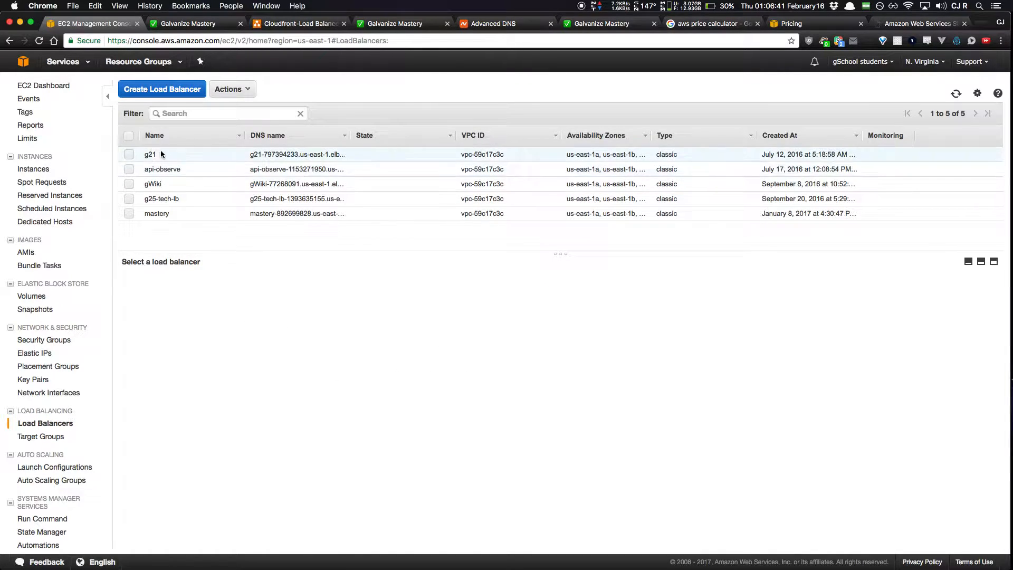
Step: Select the api-observe load balancer and review its description, including port configuration, security and attributes
left_click(158, 169)
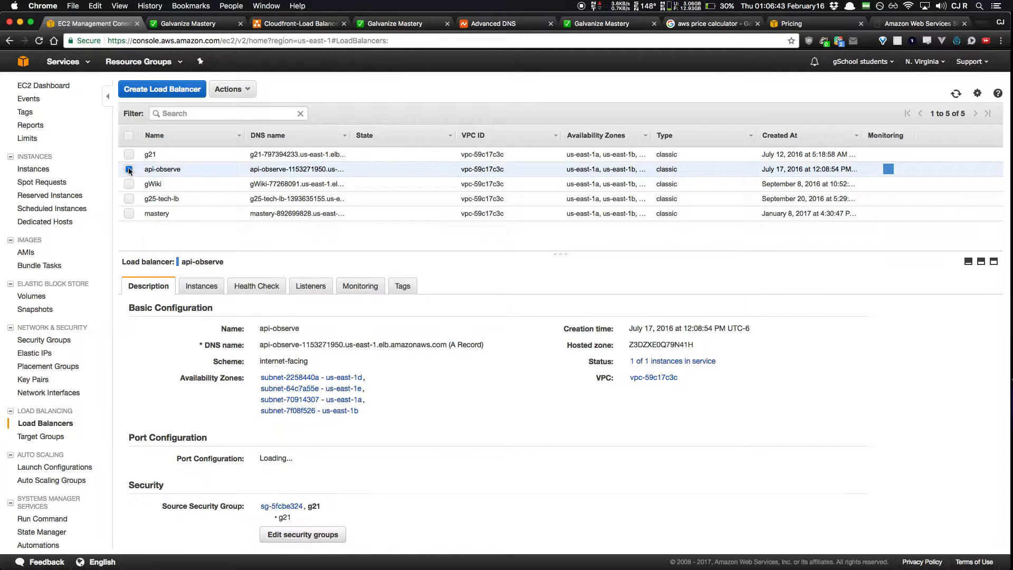
scroll(397, 483, "down", 5)
scroll(396, 483, "down", 6)
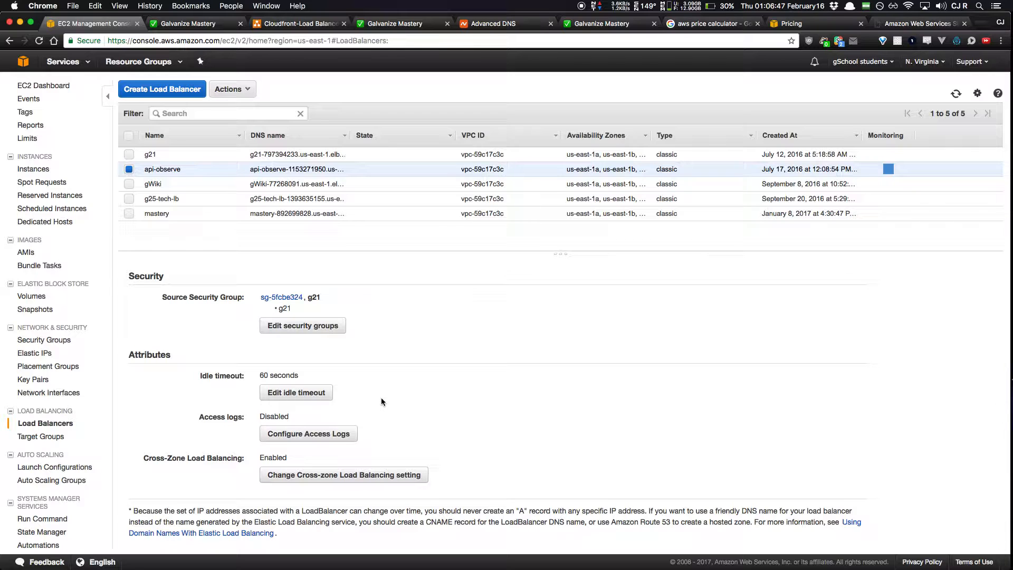
scroll(381, 397, "up", 5)
scroll(381, 397, "up", 3)
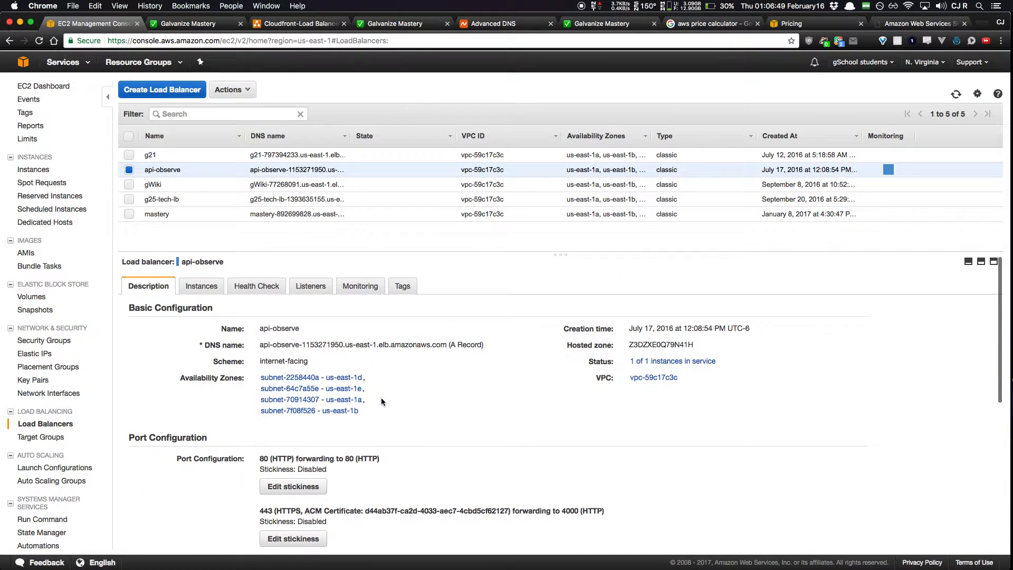
Step: Show the instances attached to the api-observe load balancer and point out the instance's name and status
left_click(201, 285)
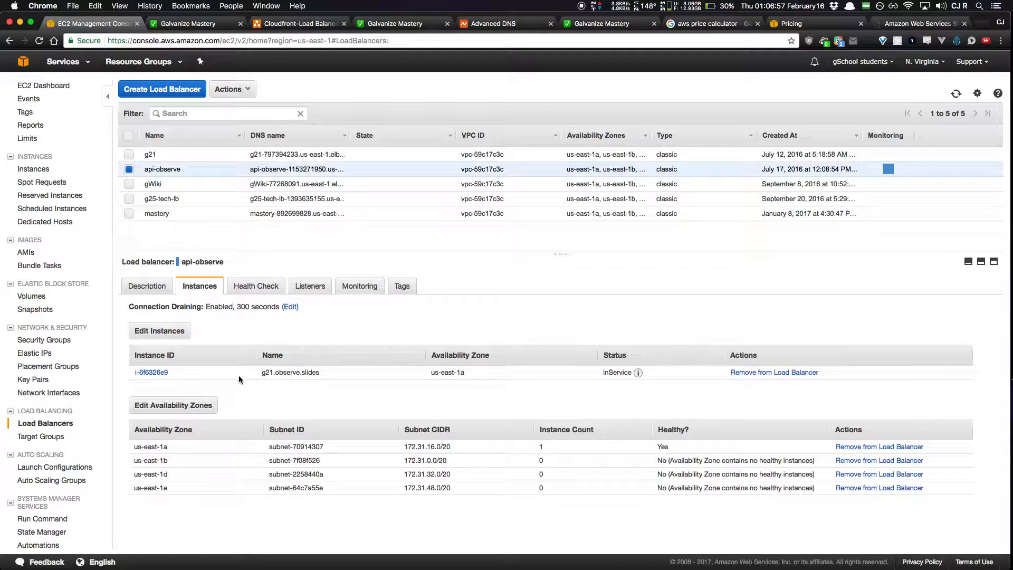
double_click(328, 372)
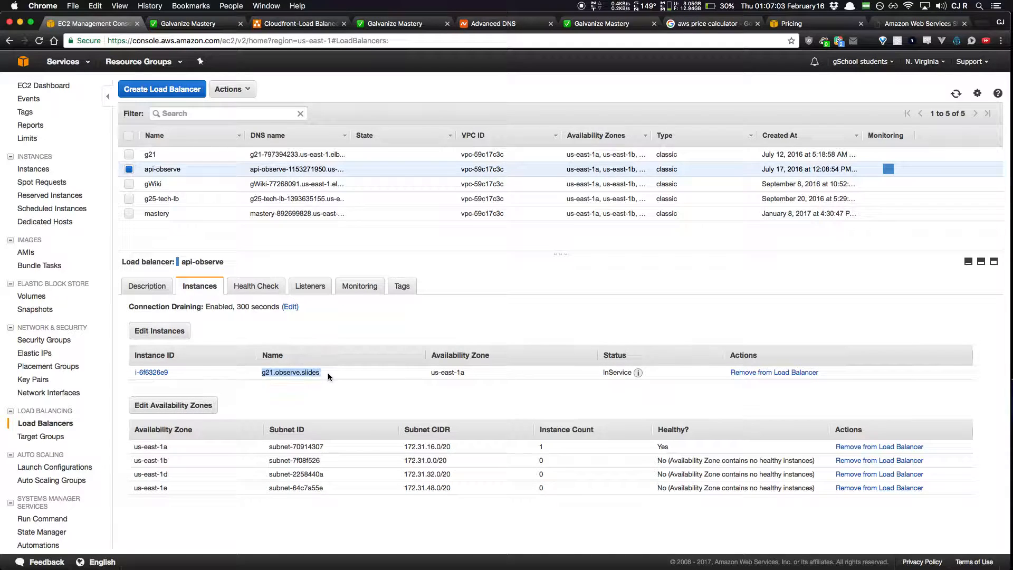
left_click(623, 373)
double_click(614, 371)
left_click(514, 385)
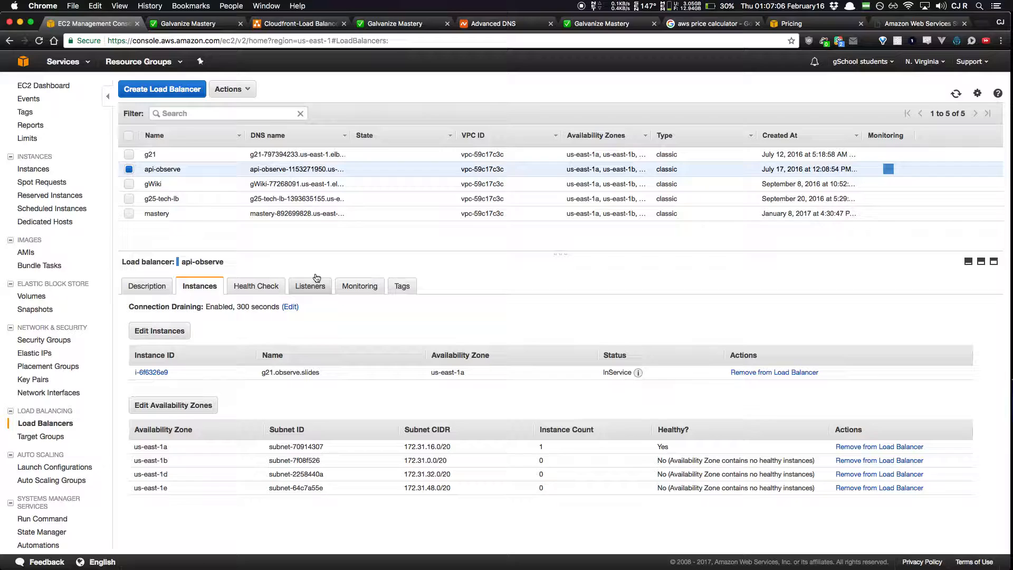
Step: View the health check and listeners of the api-observe load balancer
left_click(151, 184)
left_click(146, 170)
left_click(254, 291)
left_click(316, 294)
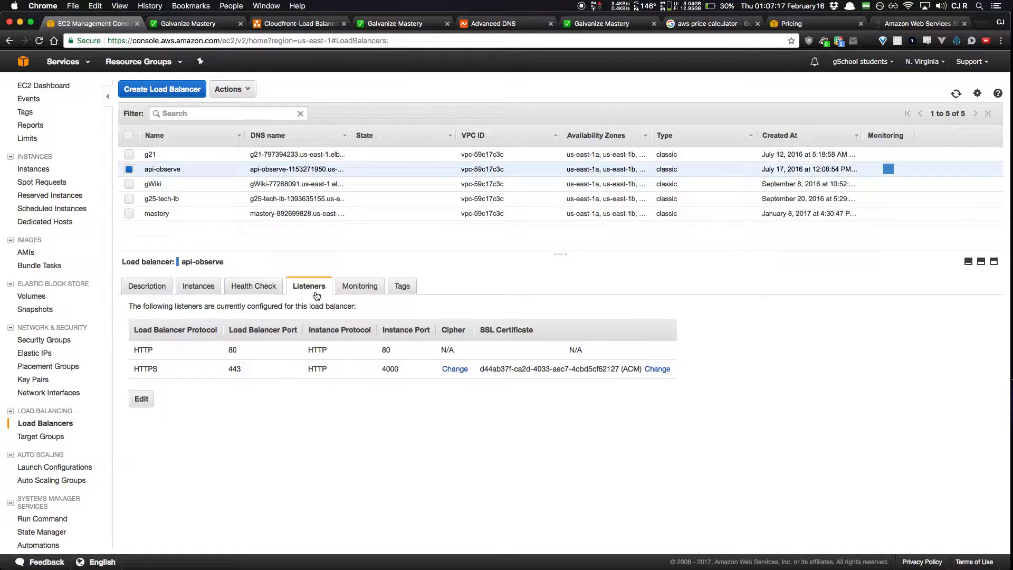
Step: Examine the CloudWatch monitoring metrics of the api-observe load balancer, temporarily enlarging the details area
left_click(359, 286)
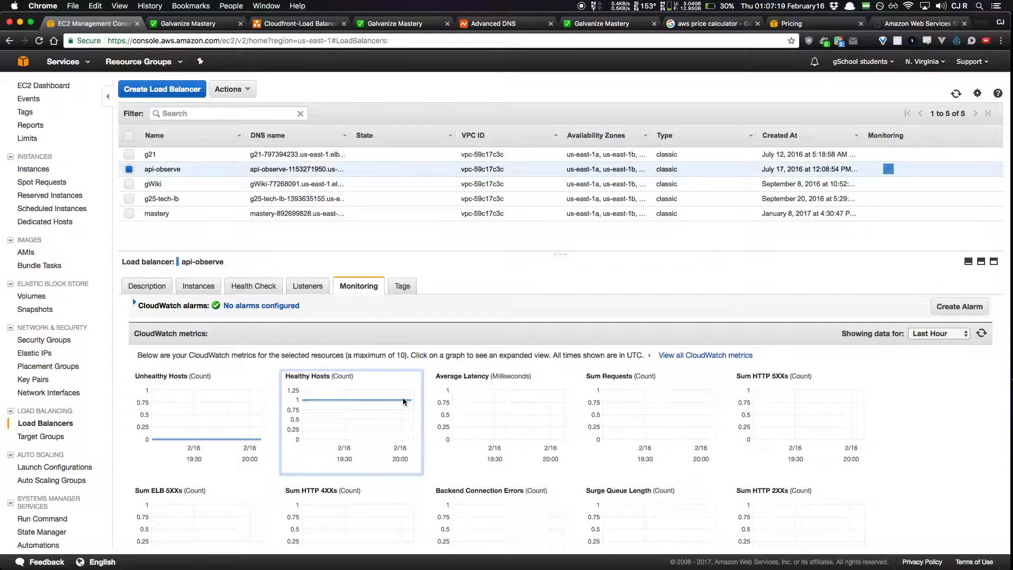
scroll(403, 397, "down", 1)
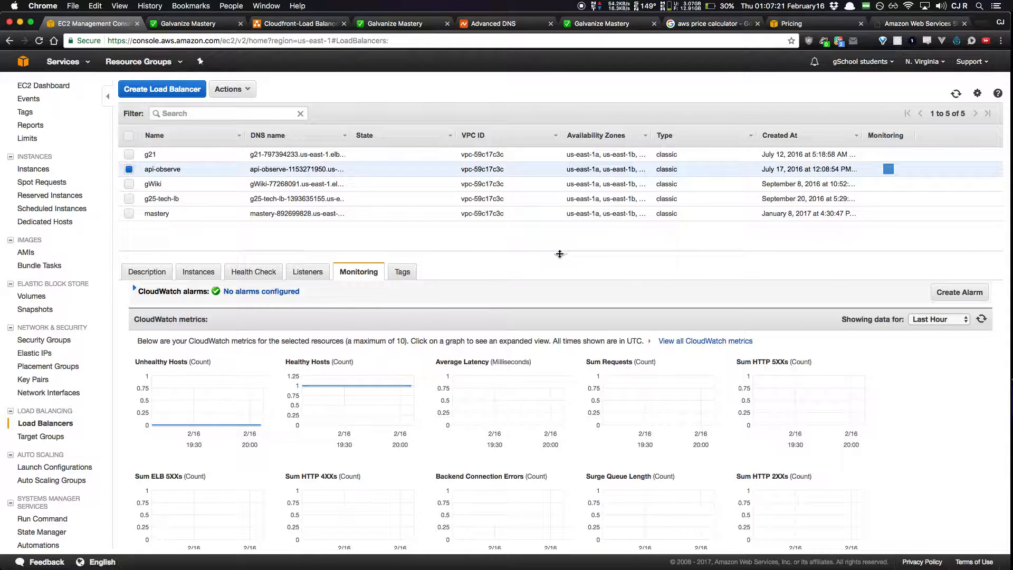
left_click_drag(559, 254, 559, 178)
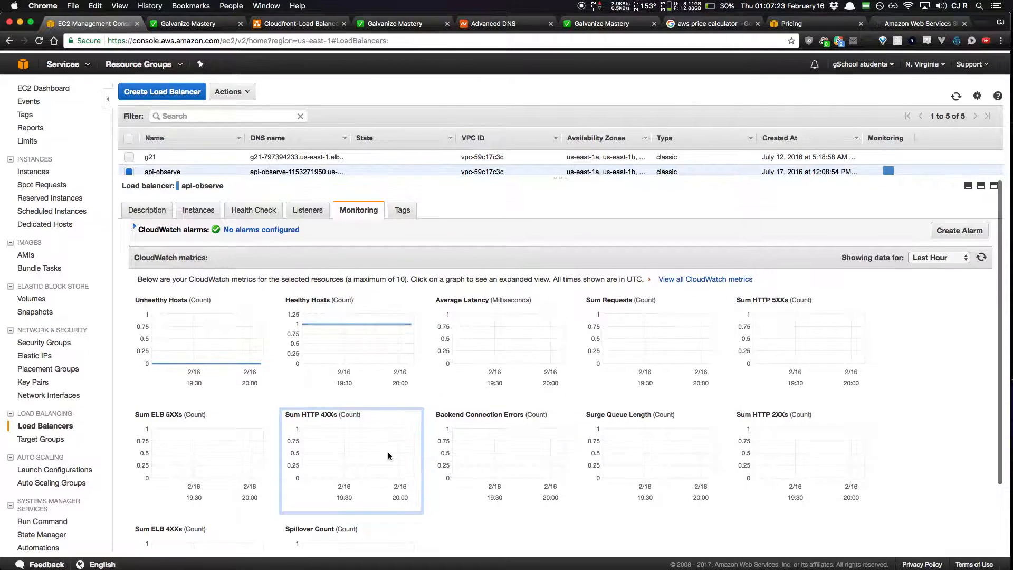
left_click_drag(555, 177, 560, 262)
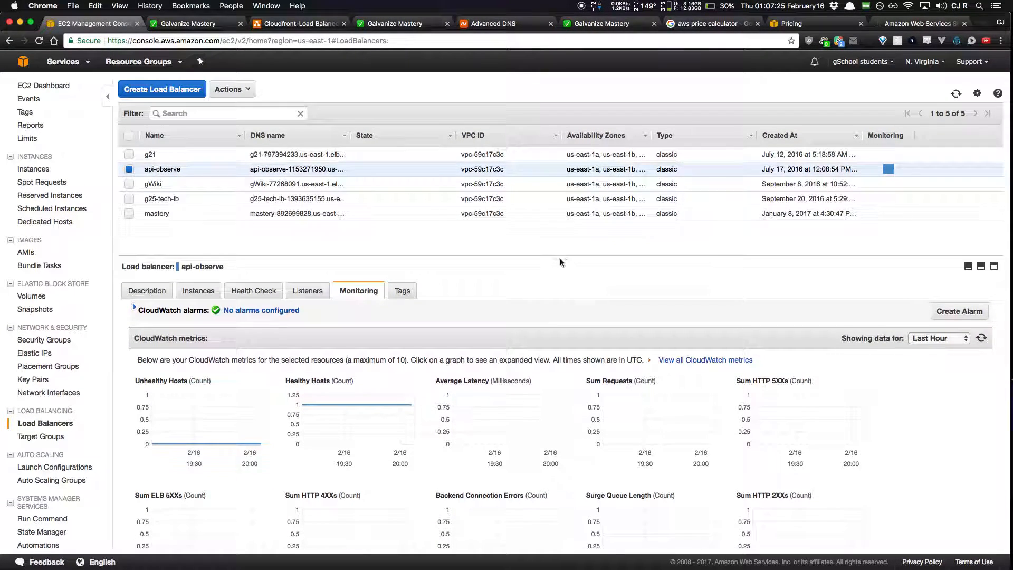
Step: Select the mastery load balancer and view its monitoring metrics and attached instances
left_click(146, 216)
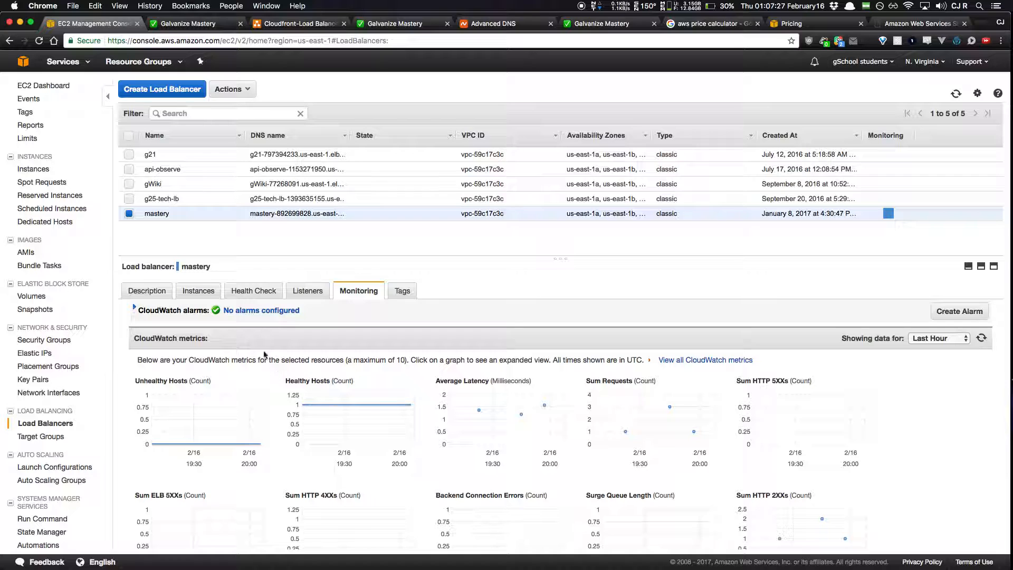
left_click(198, 290)
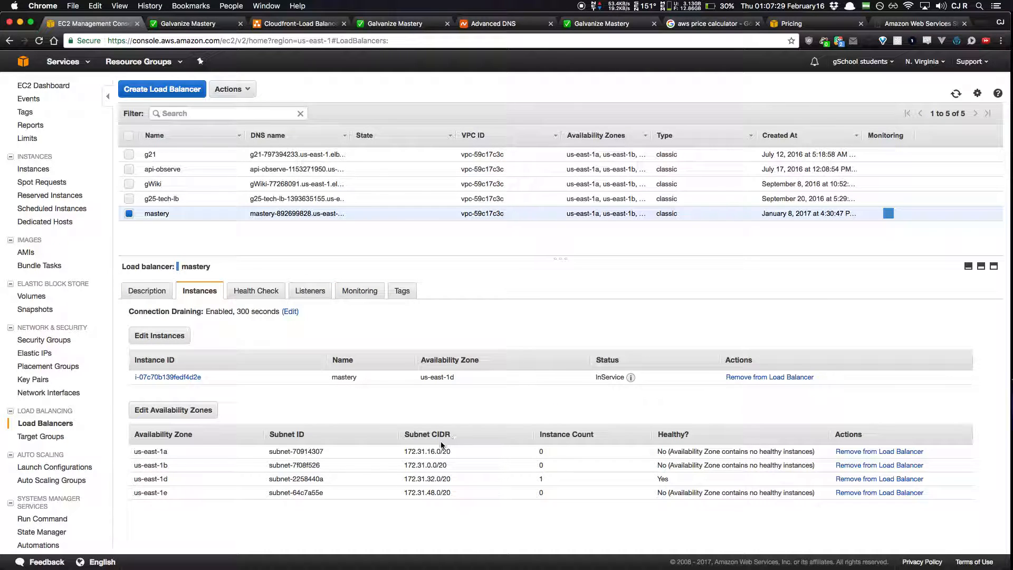
Step: Open observe.gteach.xyz in a new browser tab to show the deployed Galvanize Observer app
key("super+t")
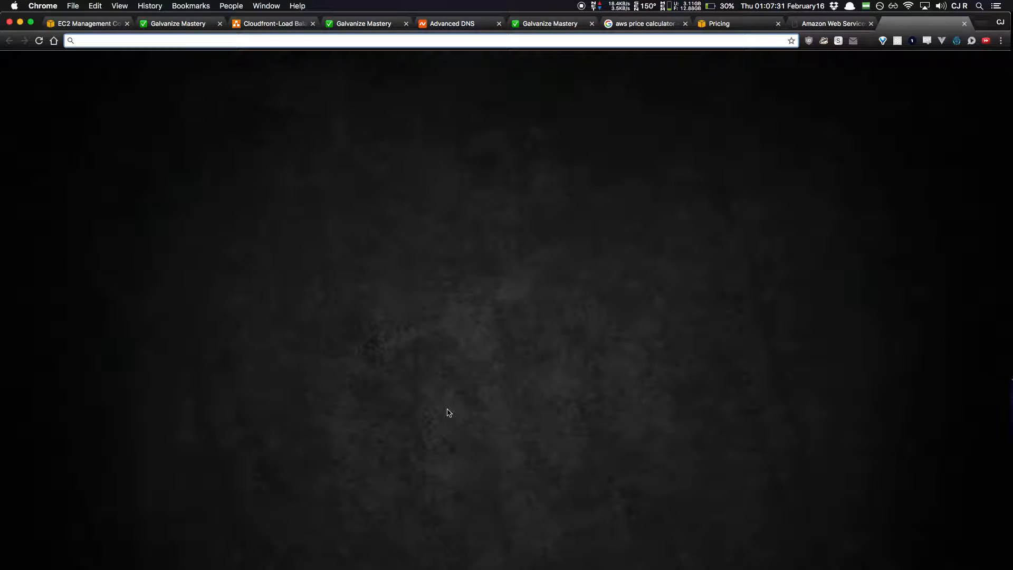
type("observe.gteach.xyz")
key("Return")
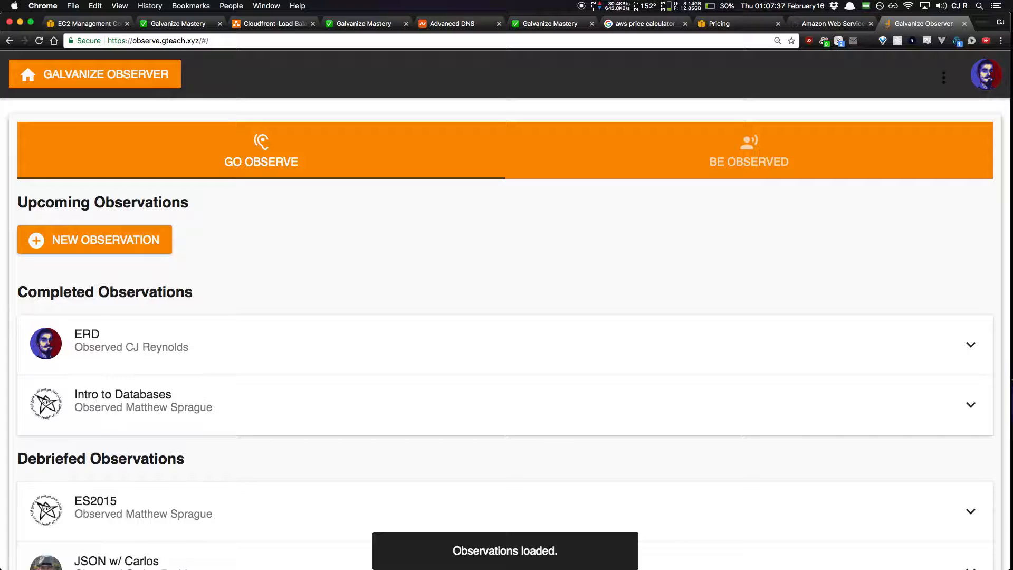
Step: Look at the monthly bill estimate in the AWS calculator and return to the EC2 load balancers page
left_click(818, 26)
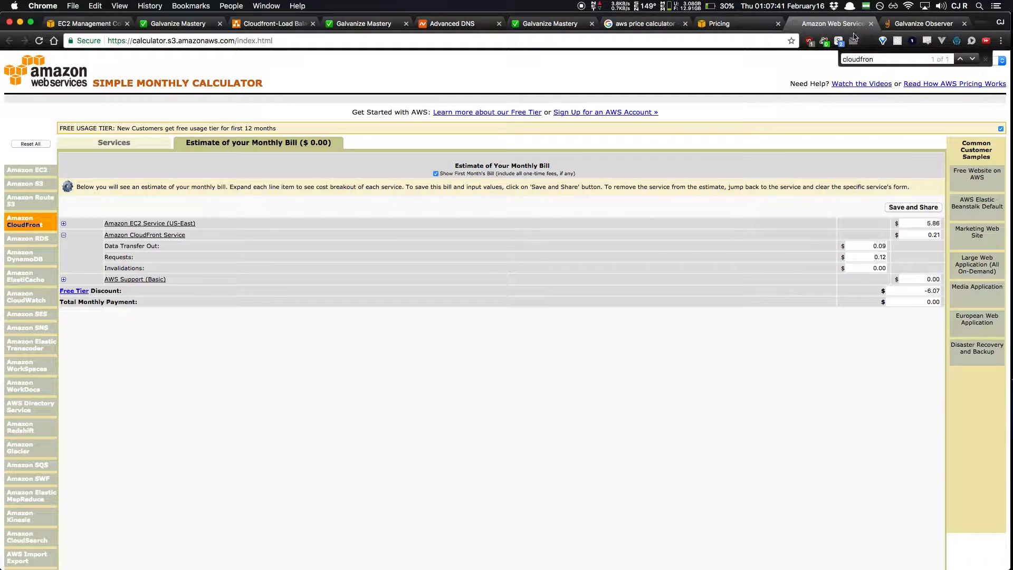
left_click(79, 25)
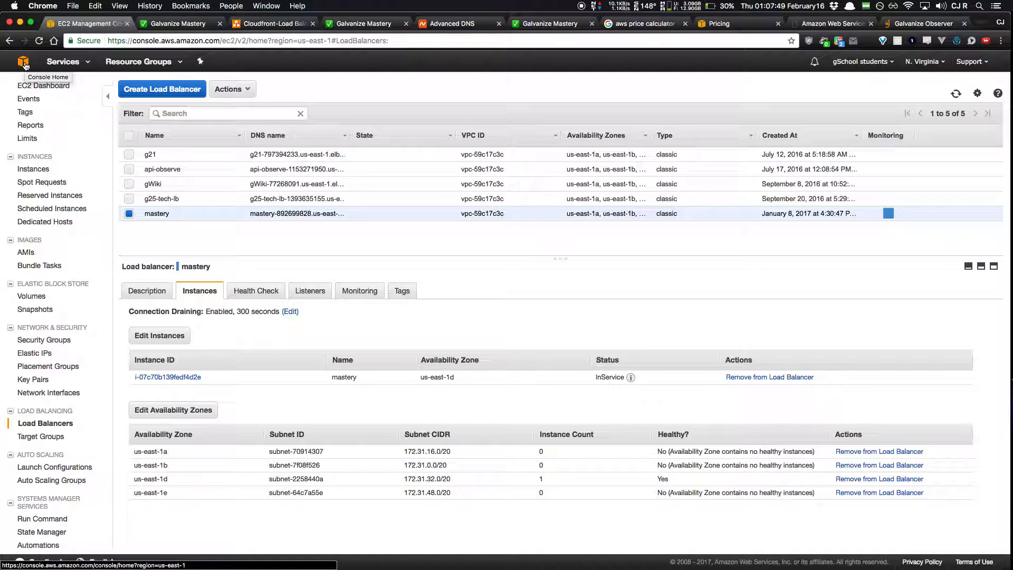
Step: Switch to the reveal-md presentation, go back two slides to the architecture diagram and show it full screen
key("ctrl+Up")
left_click(882, 372)
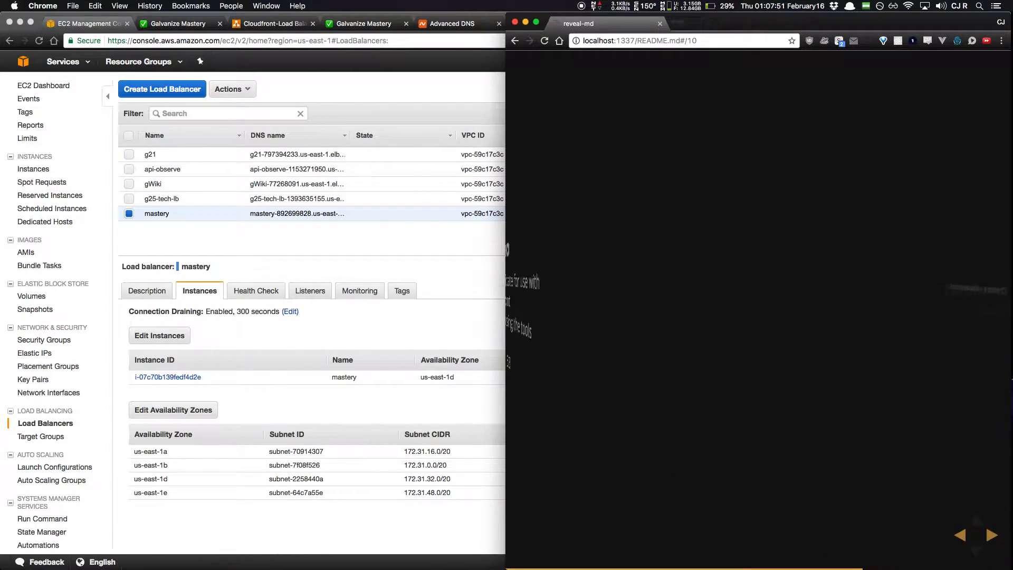
key("Left")
key("Left")
key("alt+super+f")
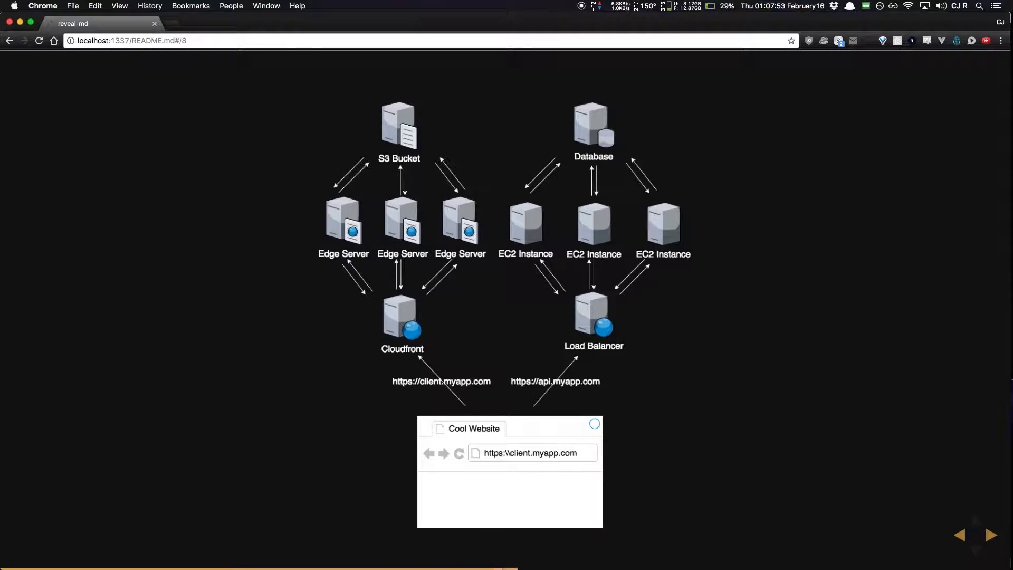
key("f")
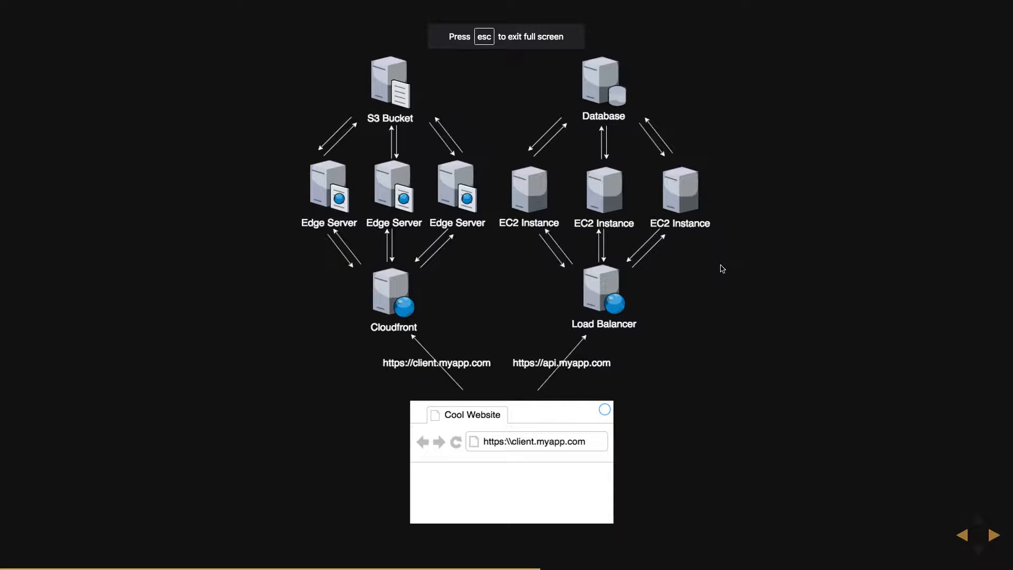